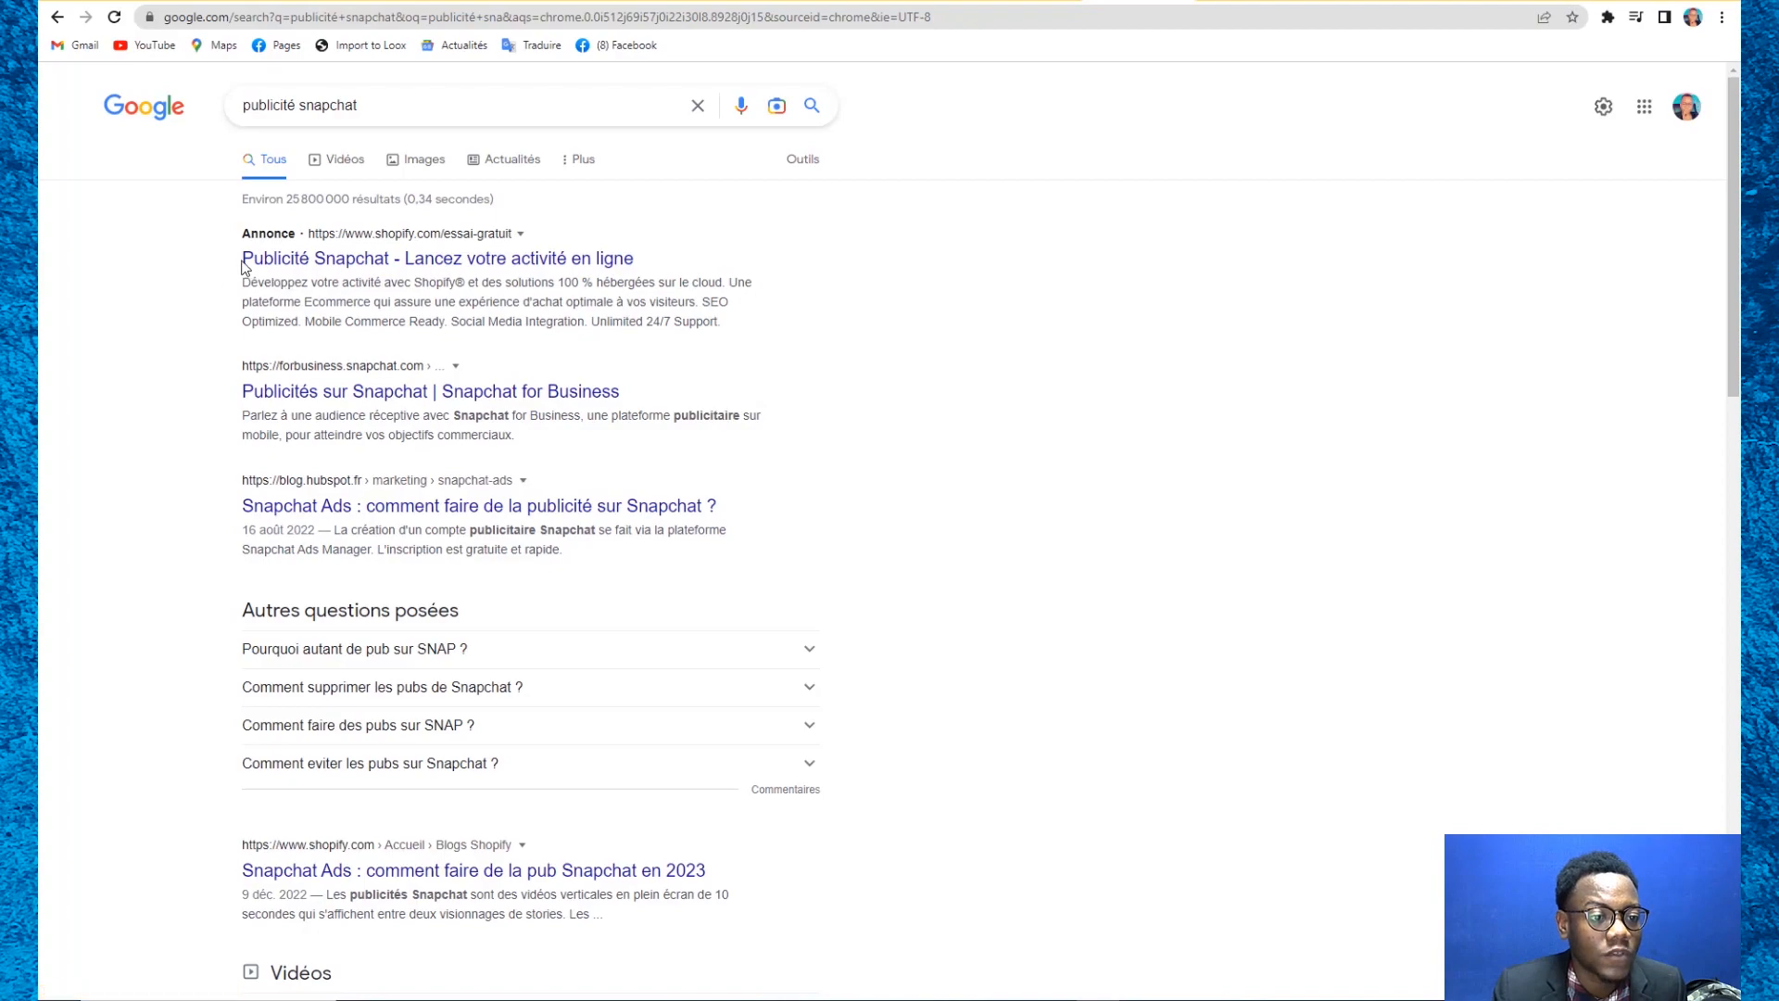
Step: Open the Publicités sur Snapchat | Snapchat for Business search result and log in to the advertiser account
left_click_drag(324, 226, 732, 246)
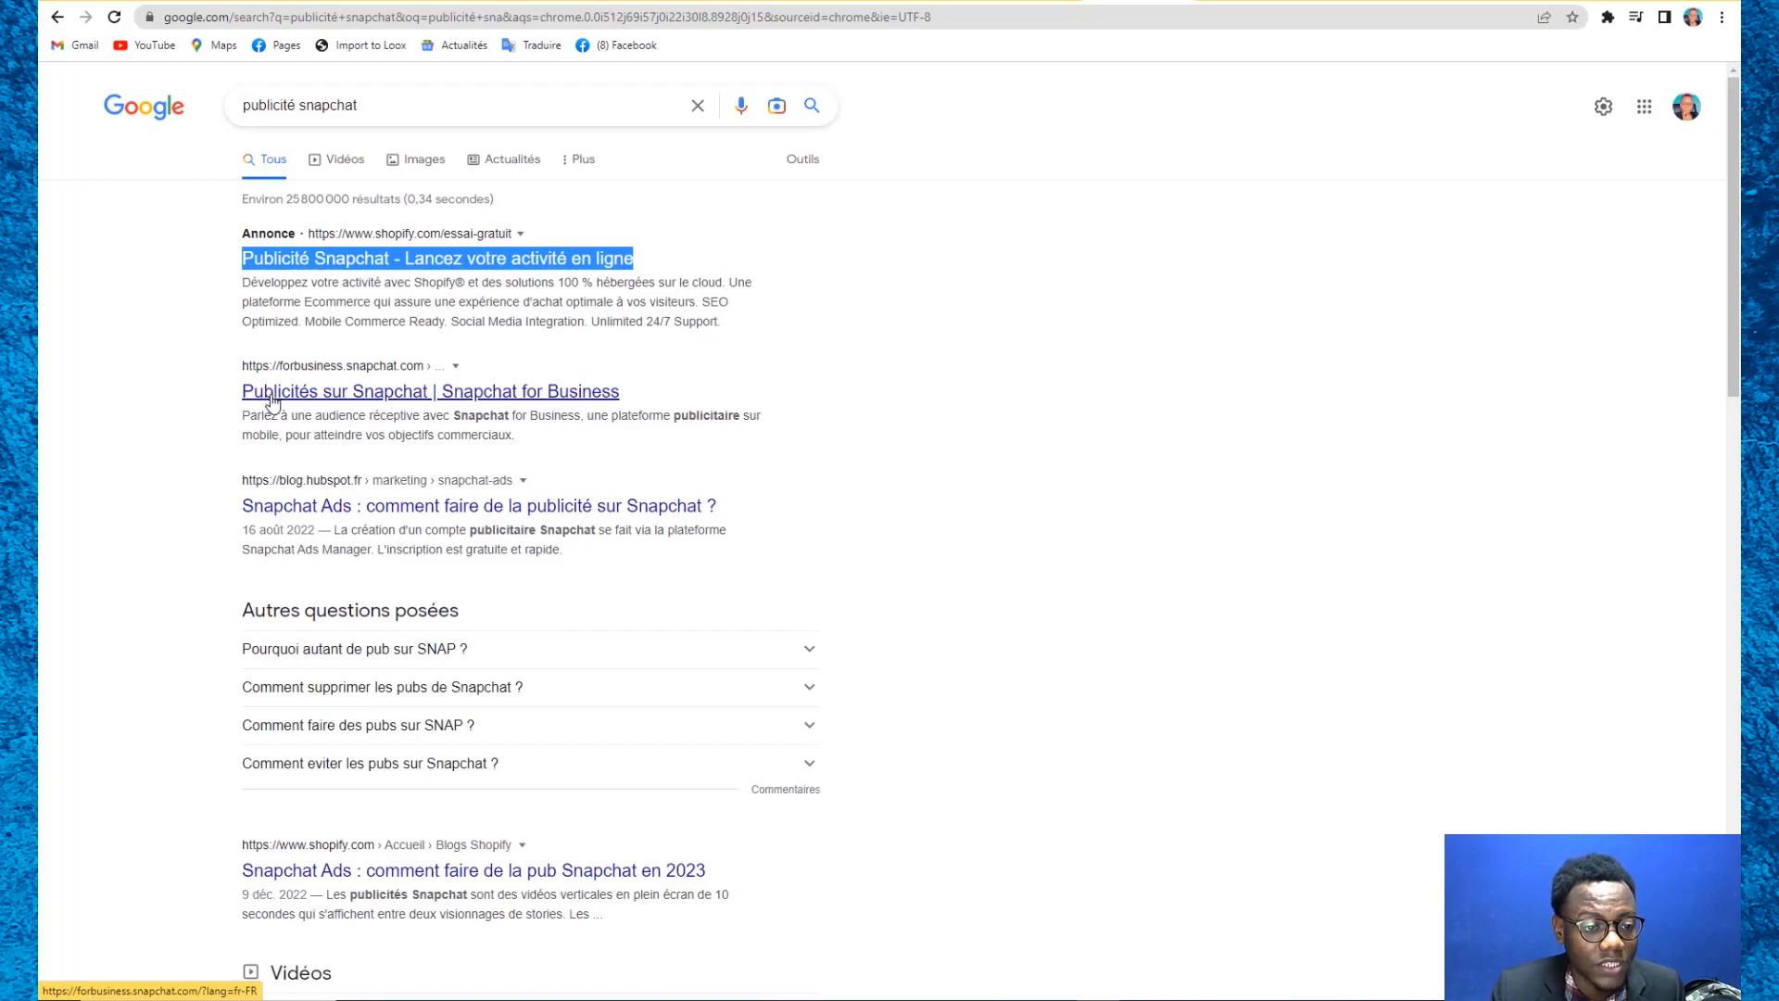
left_click_drag(274, 400, 297, 395)
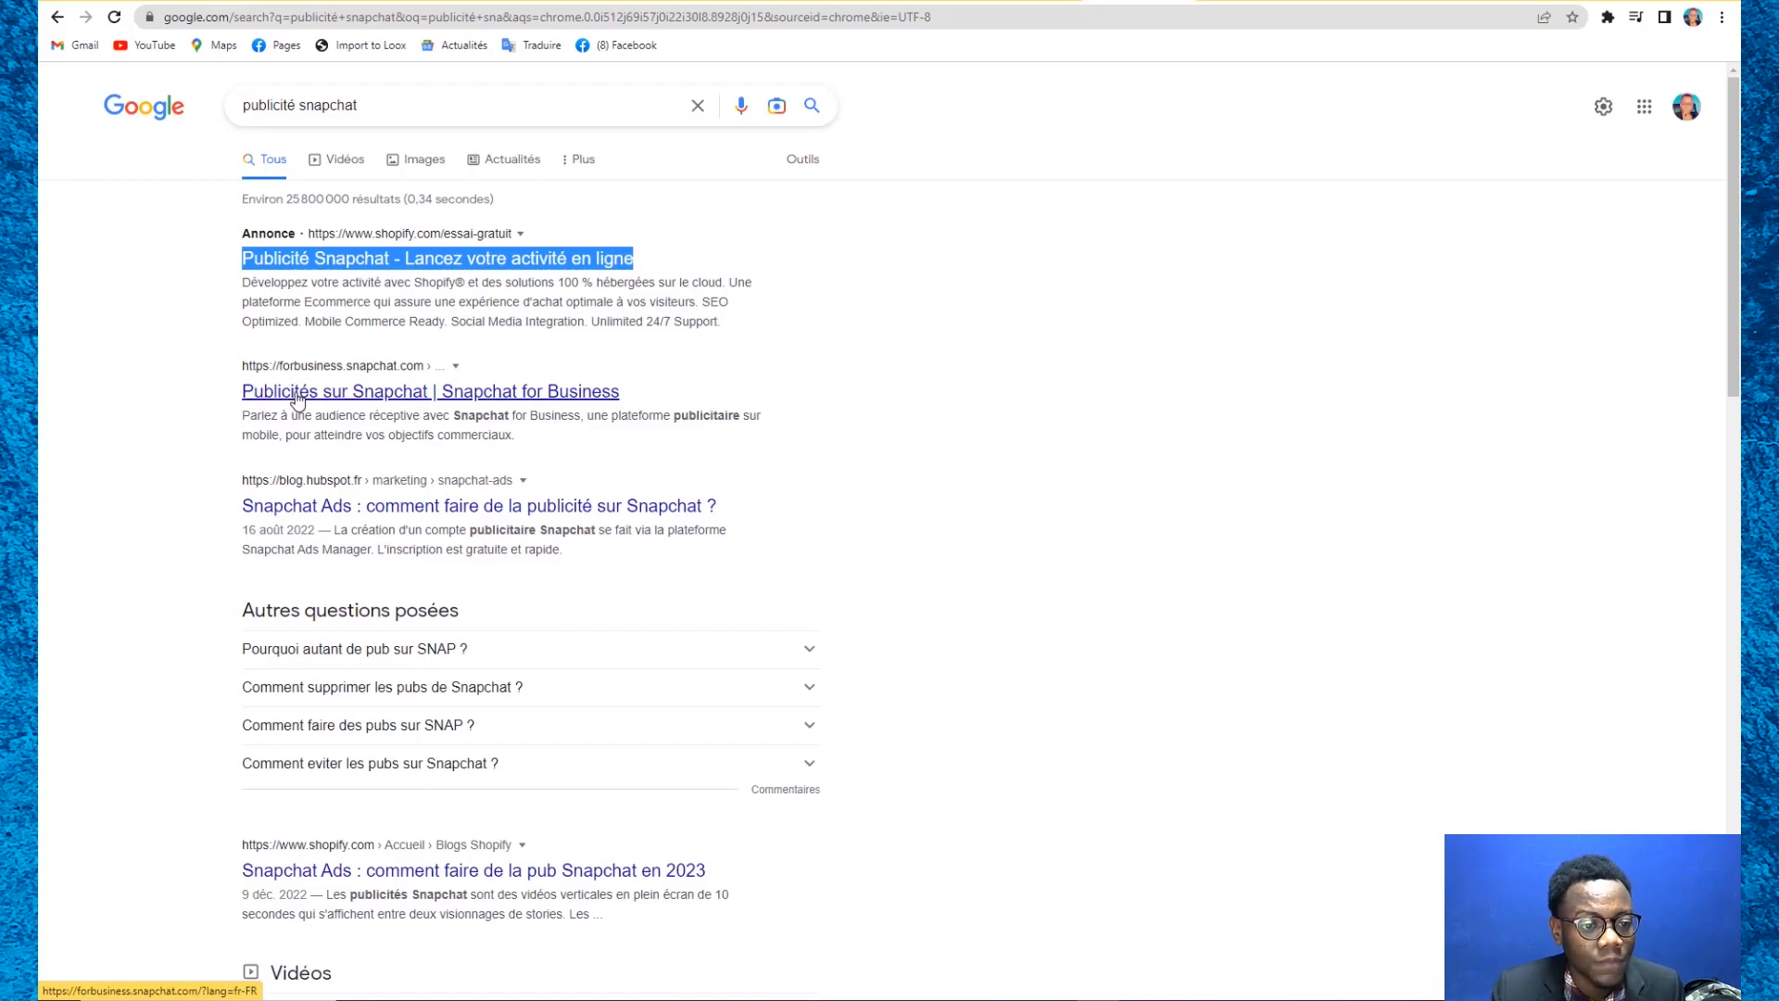
left_click(298, 397)
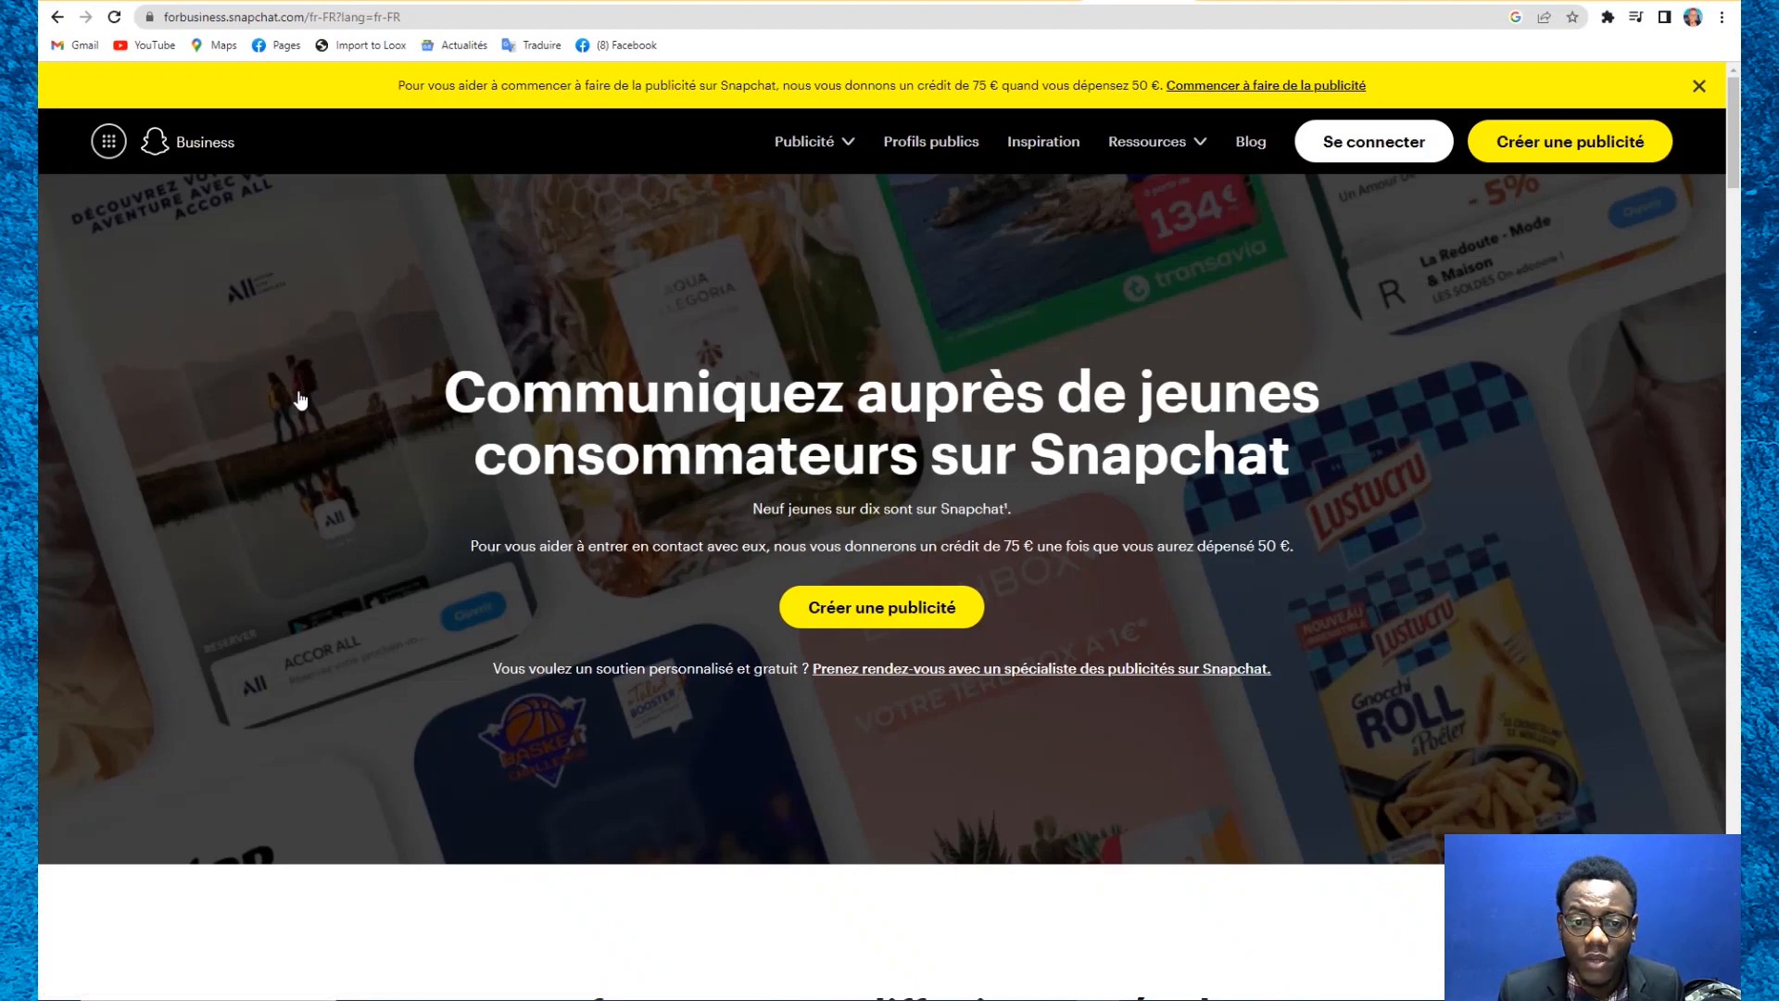
left_click(1385, 144)
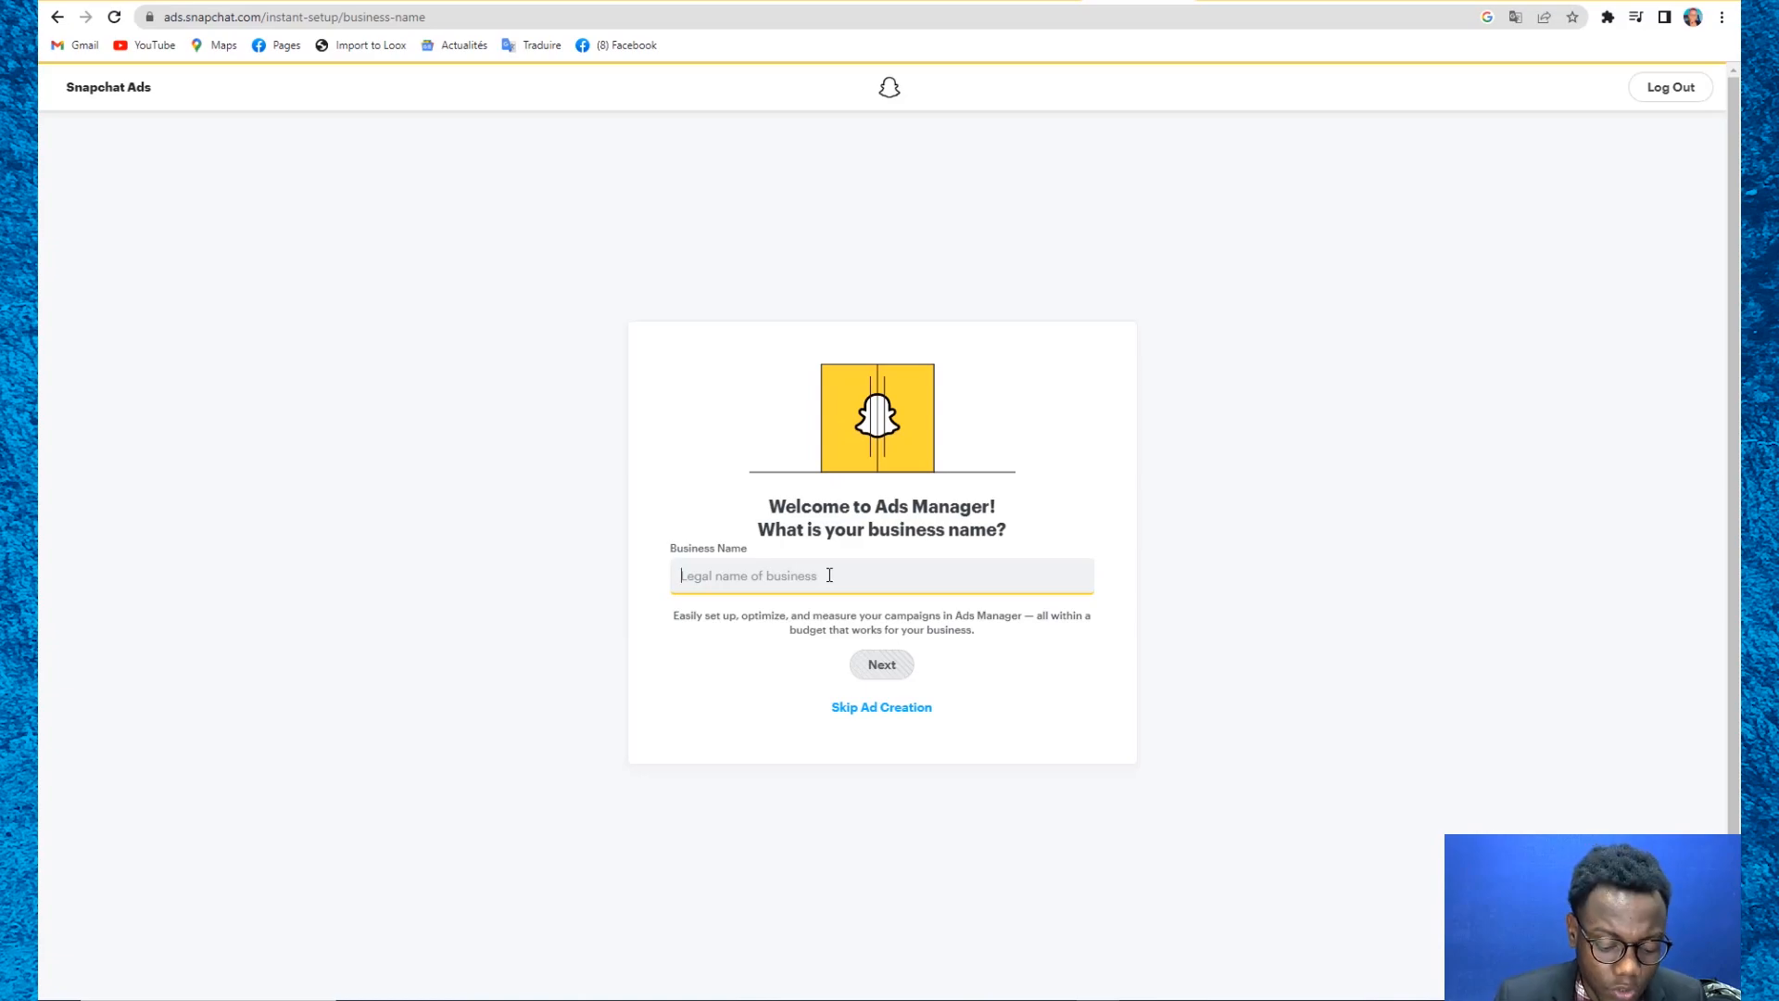
Step: Set the business name to JOOMY and continue to the business details
type("JOOMY")
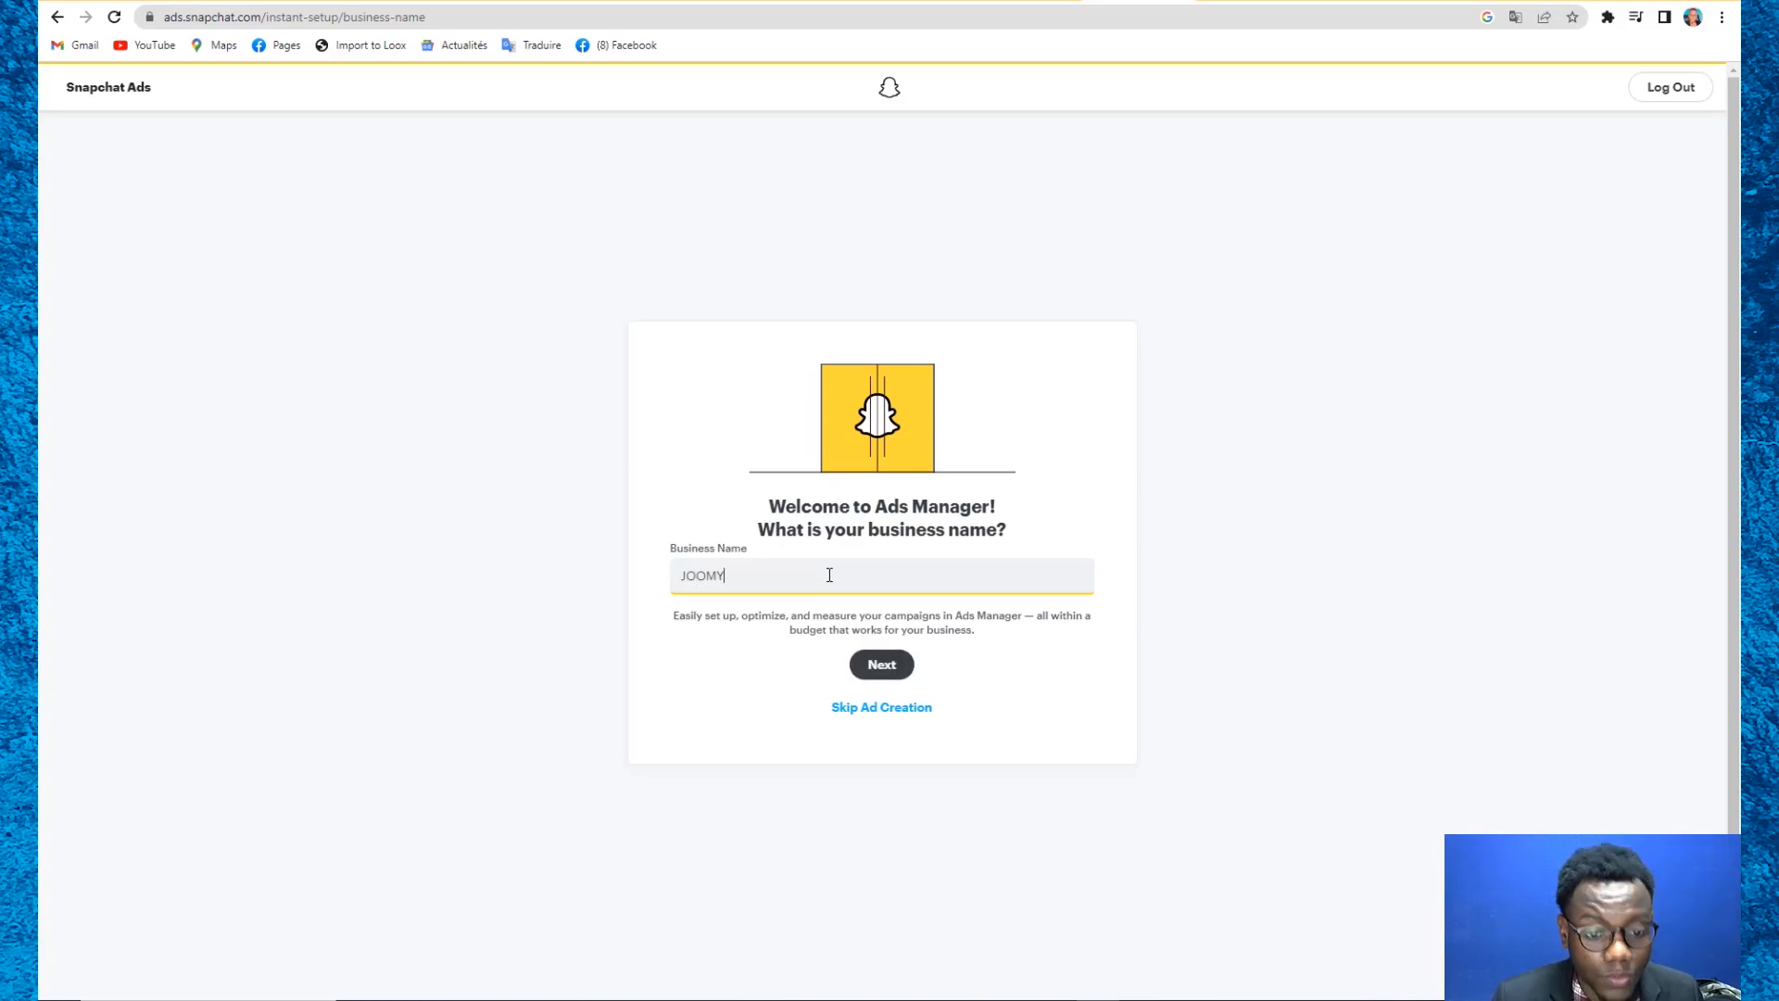
left_click(882, 663)
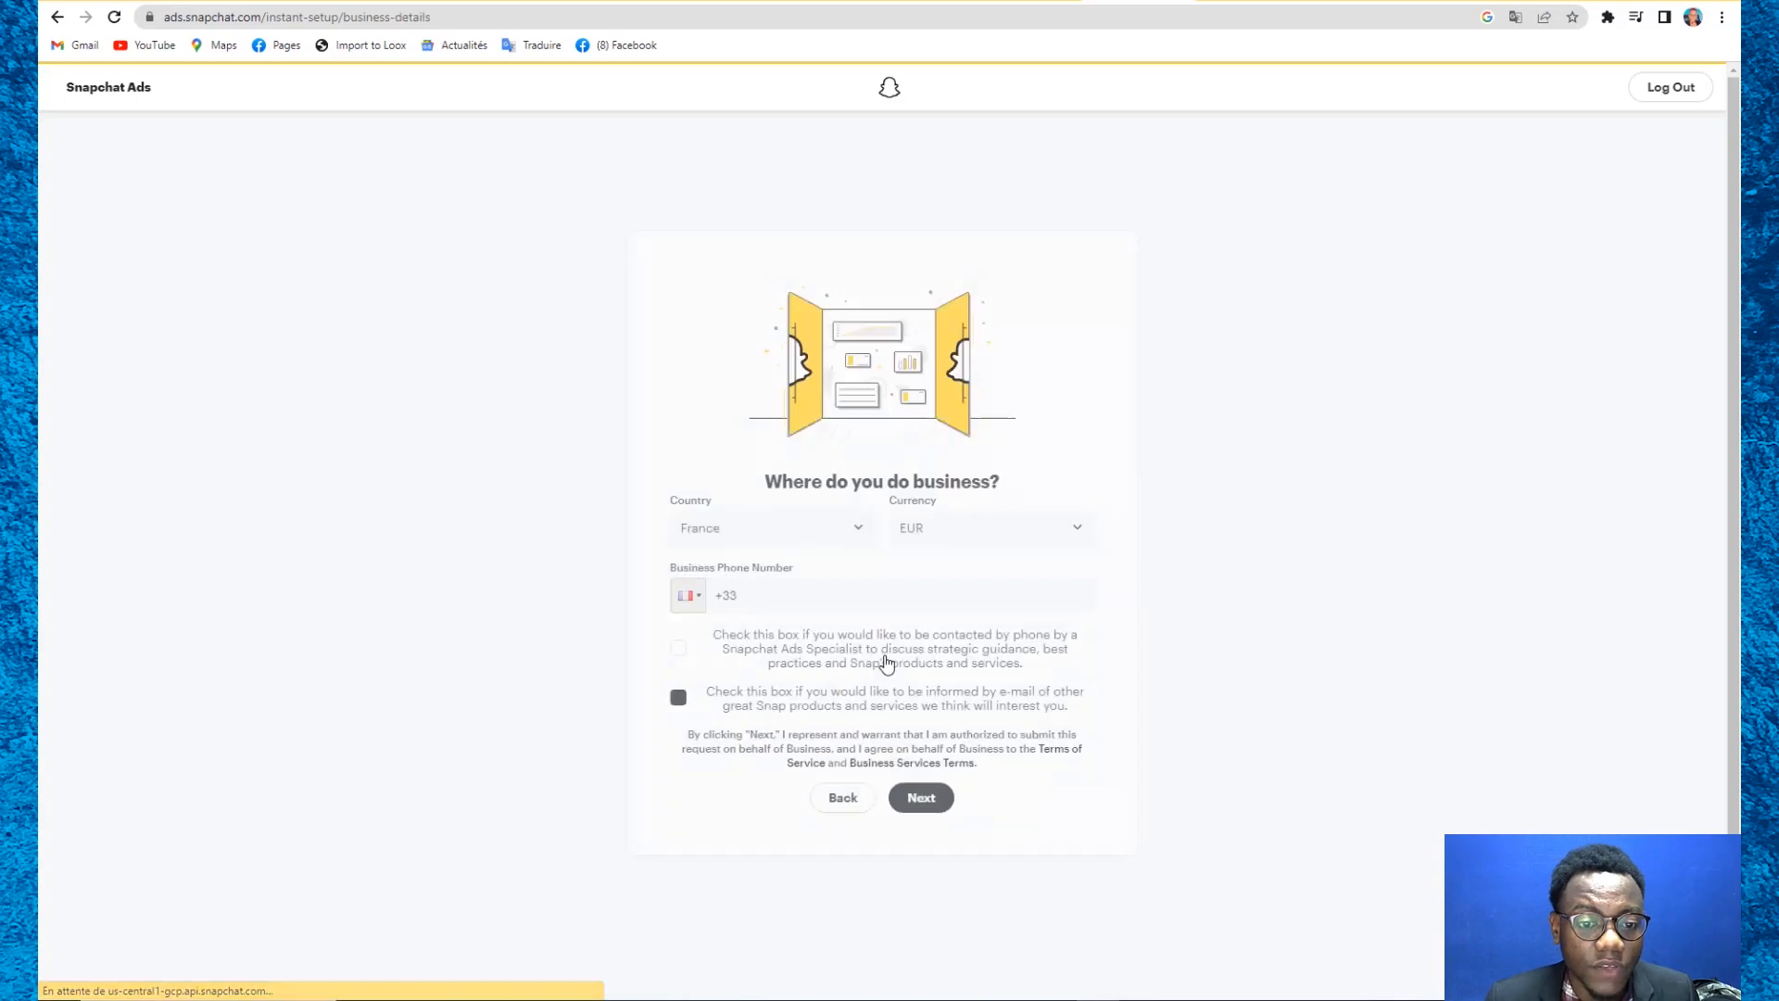
Step: Translate the business details page into French
left_click(814, 598)
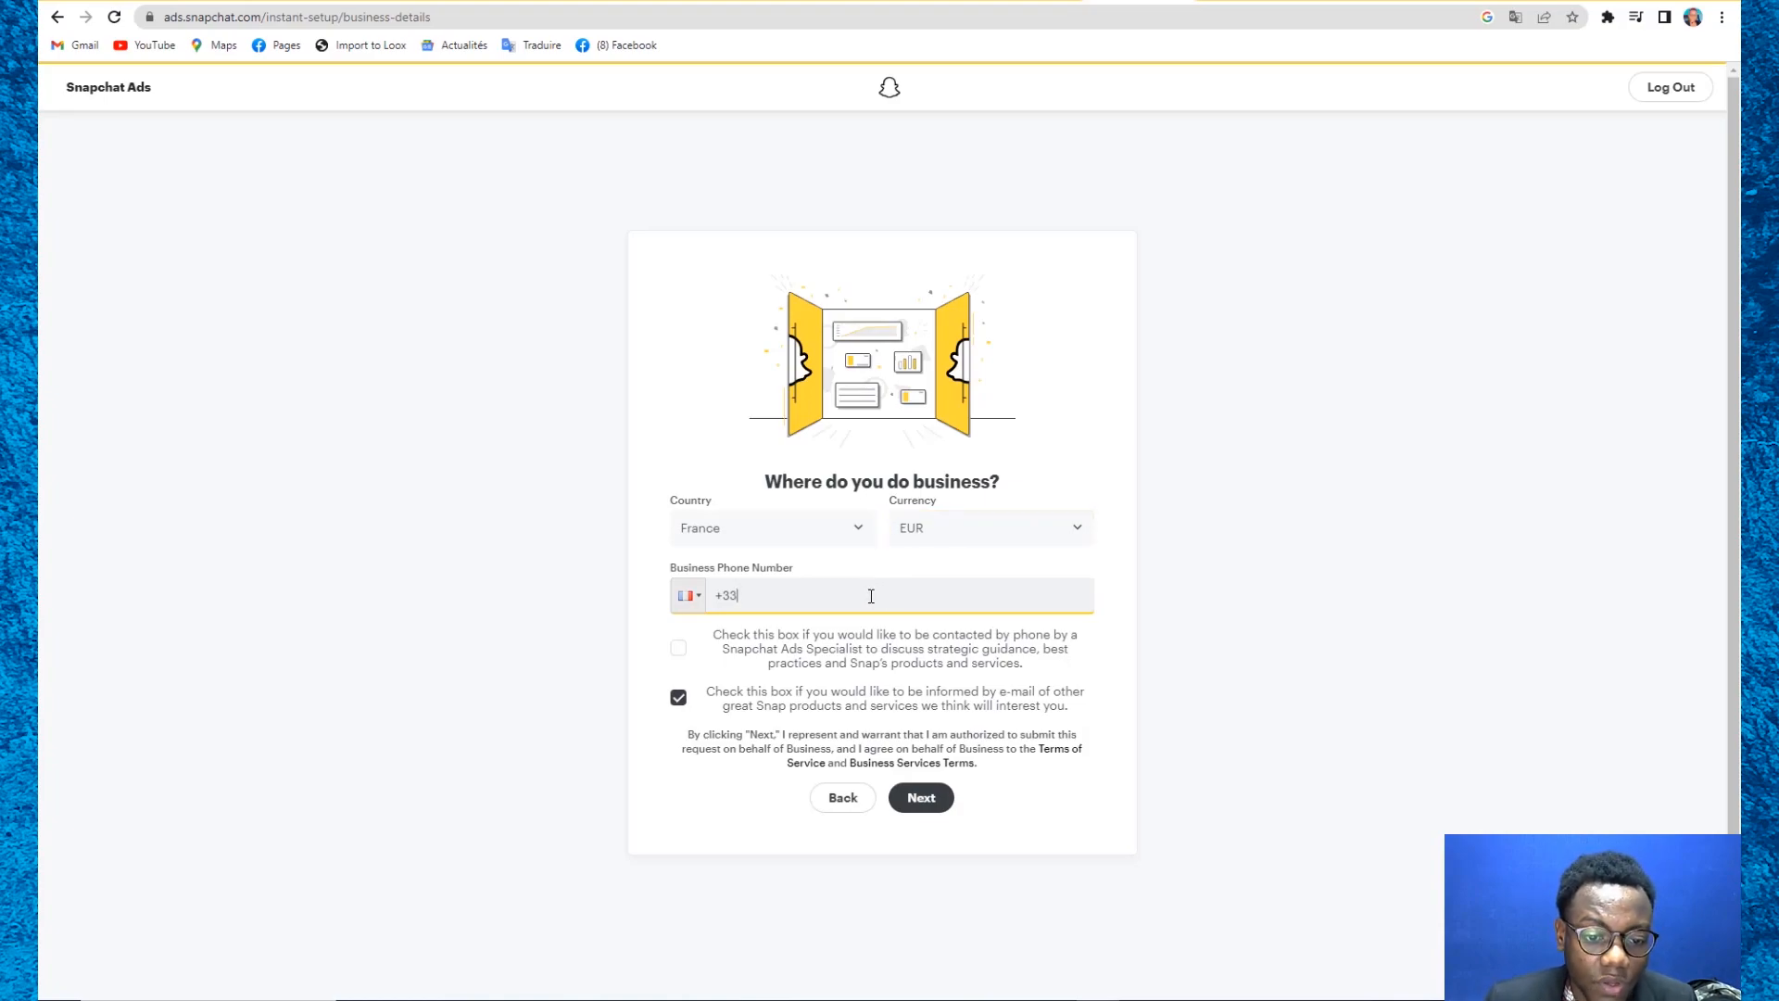
right_click(1255, 502)
left_click(1344, 711)
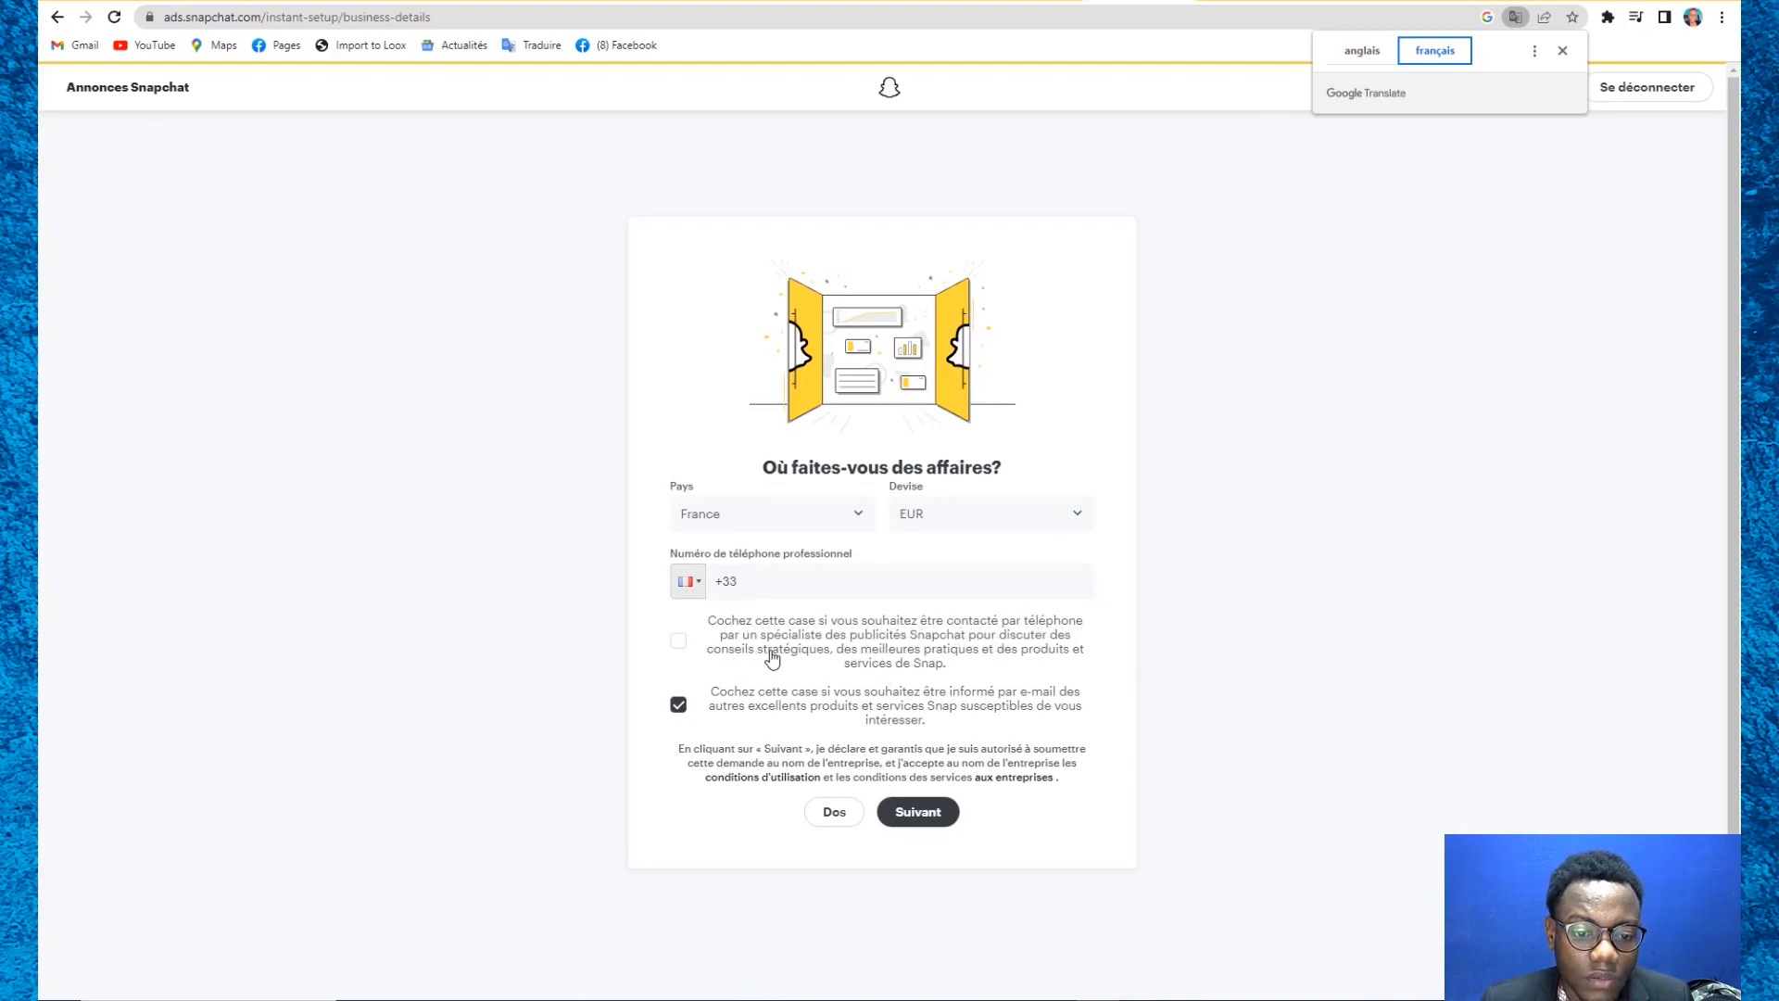
Step: Complete the business phone number field and submit the business details, keeping France and EUR
left_click(791, 587)
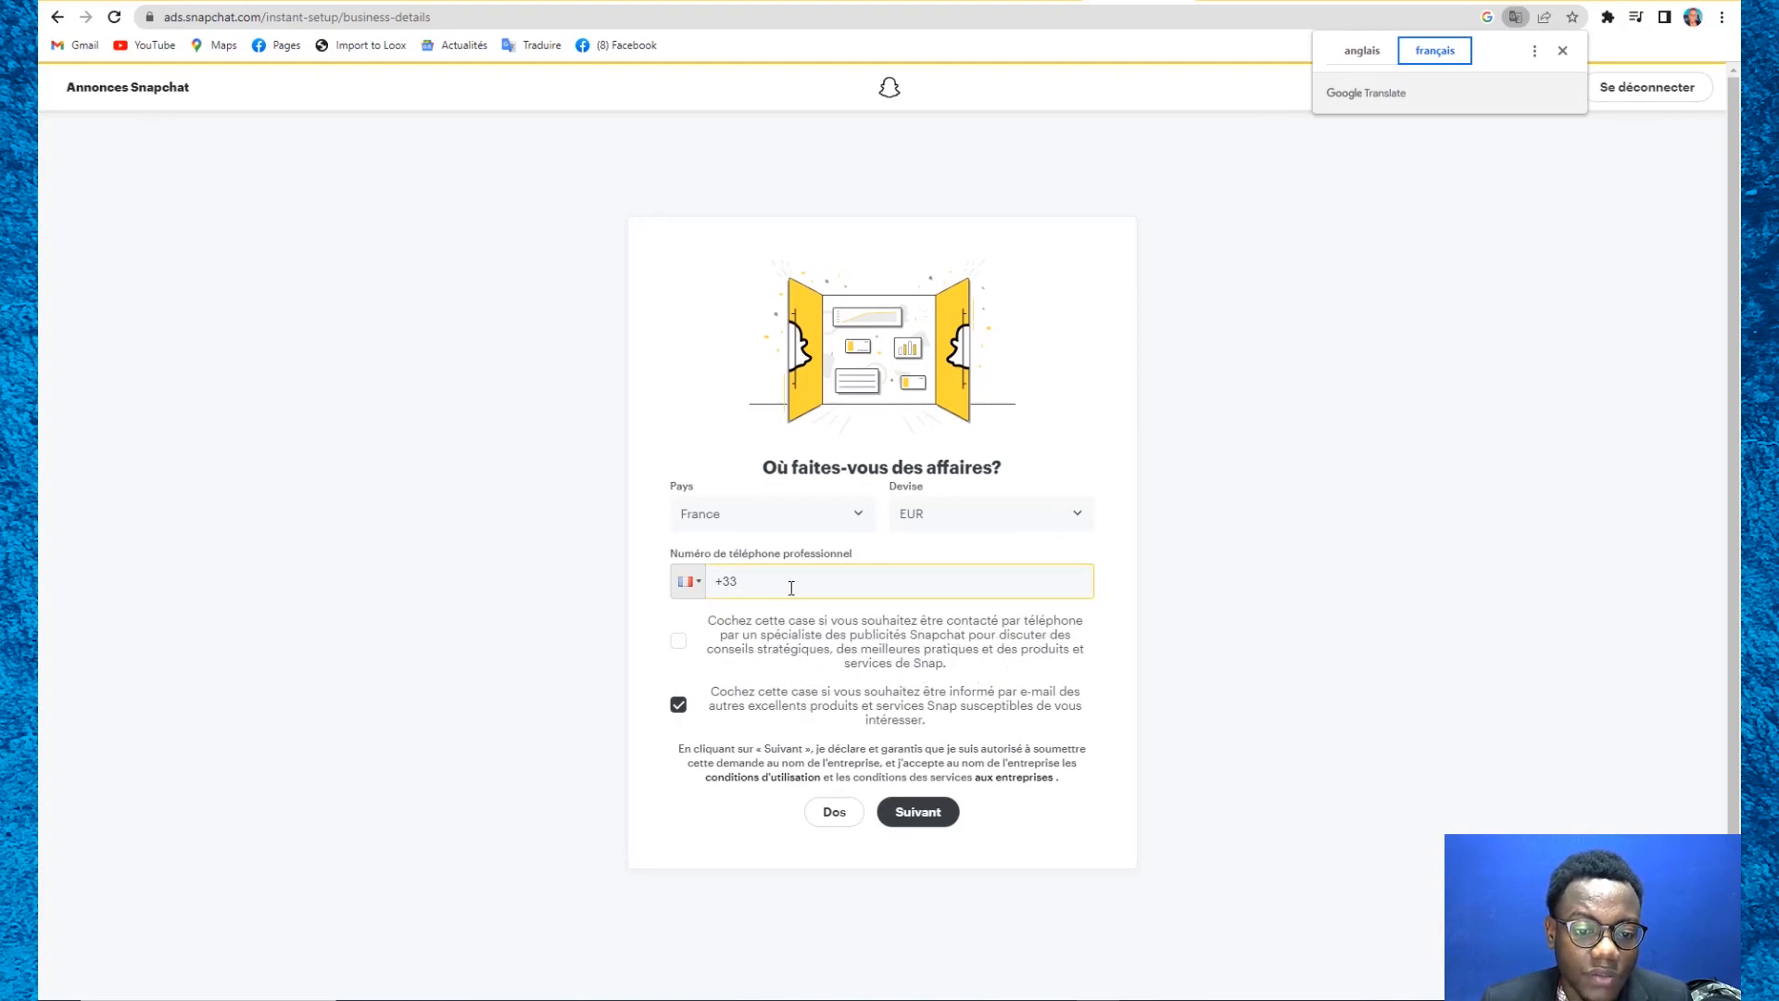
left_click(917, 813)
left_click(867, 589)
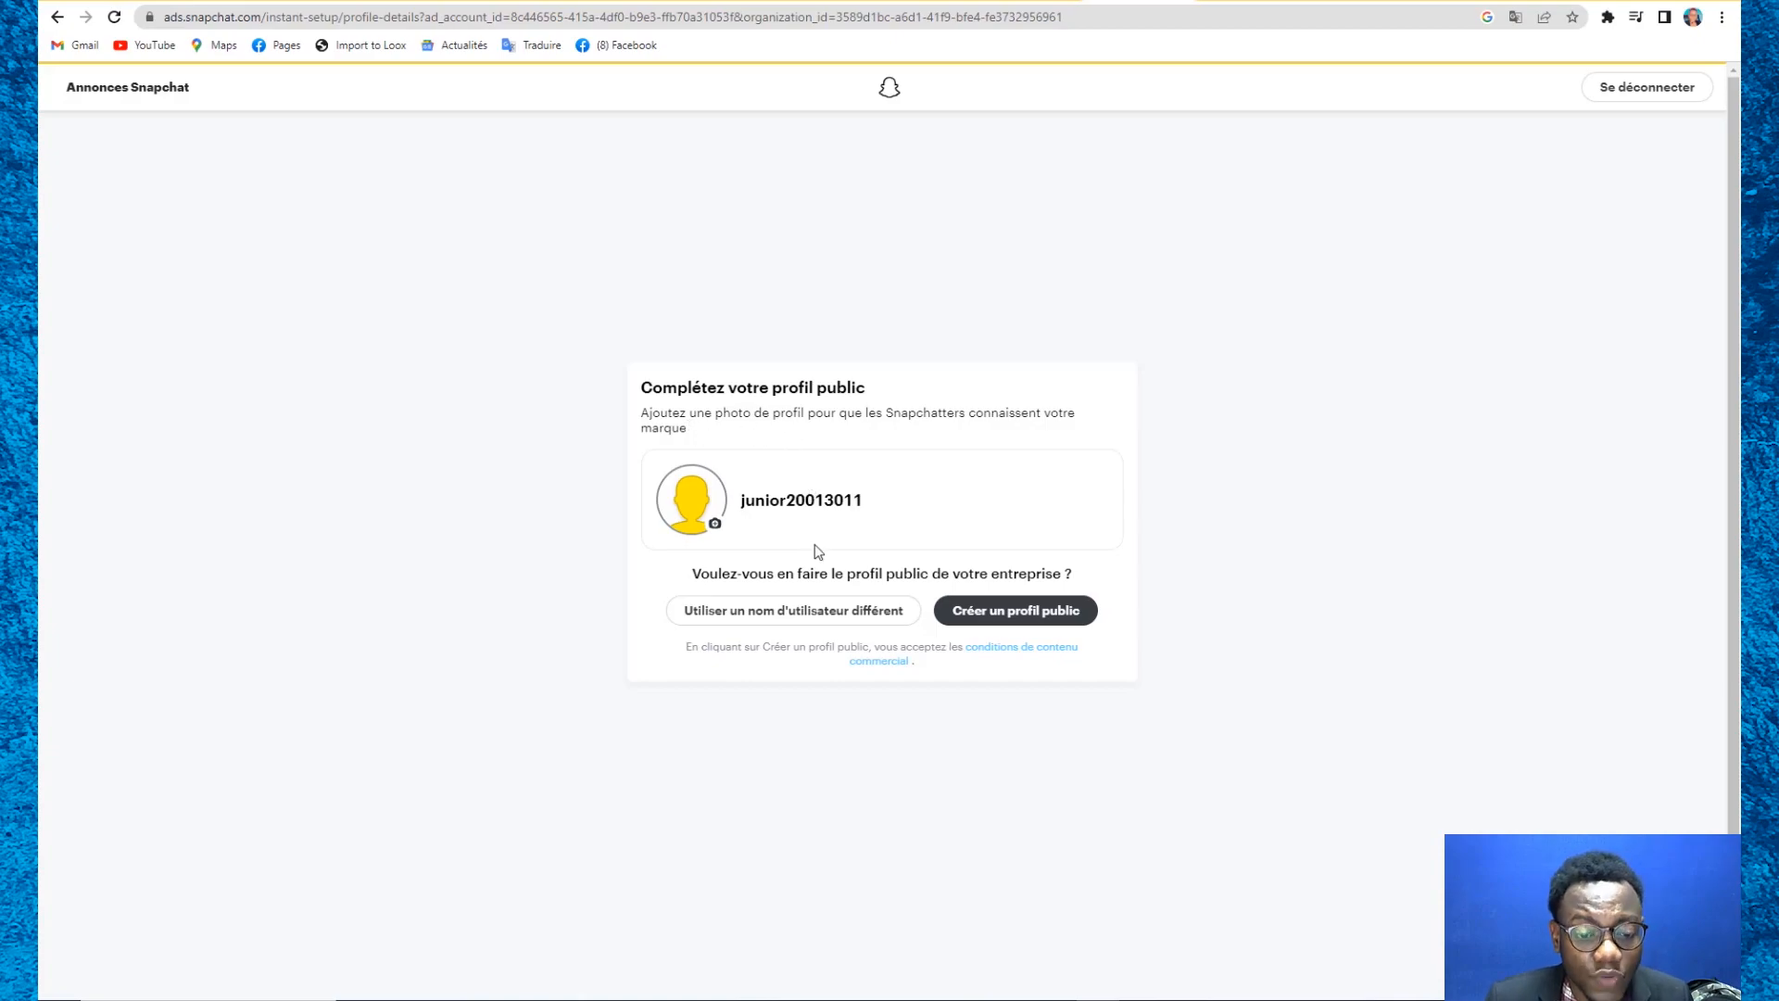
Step: Create the business's public profile with the proposed username
left_click(964, 616)
left_click(965, 616)
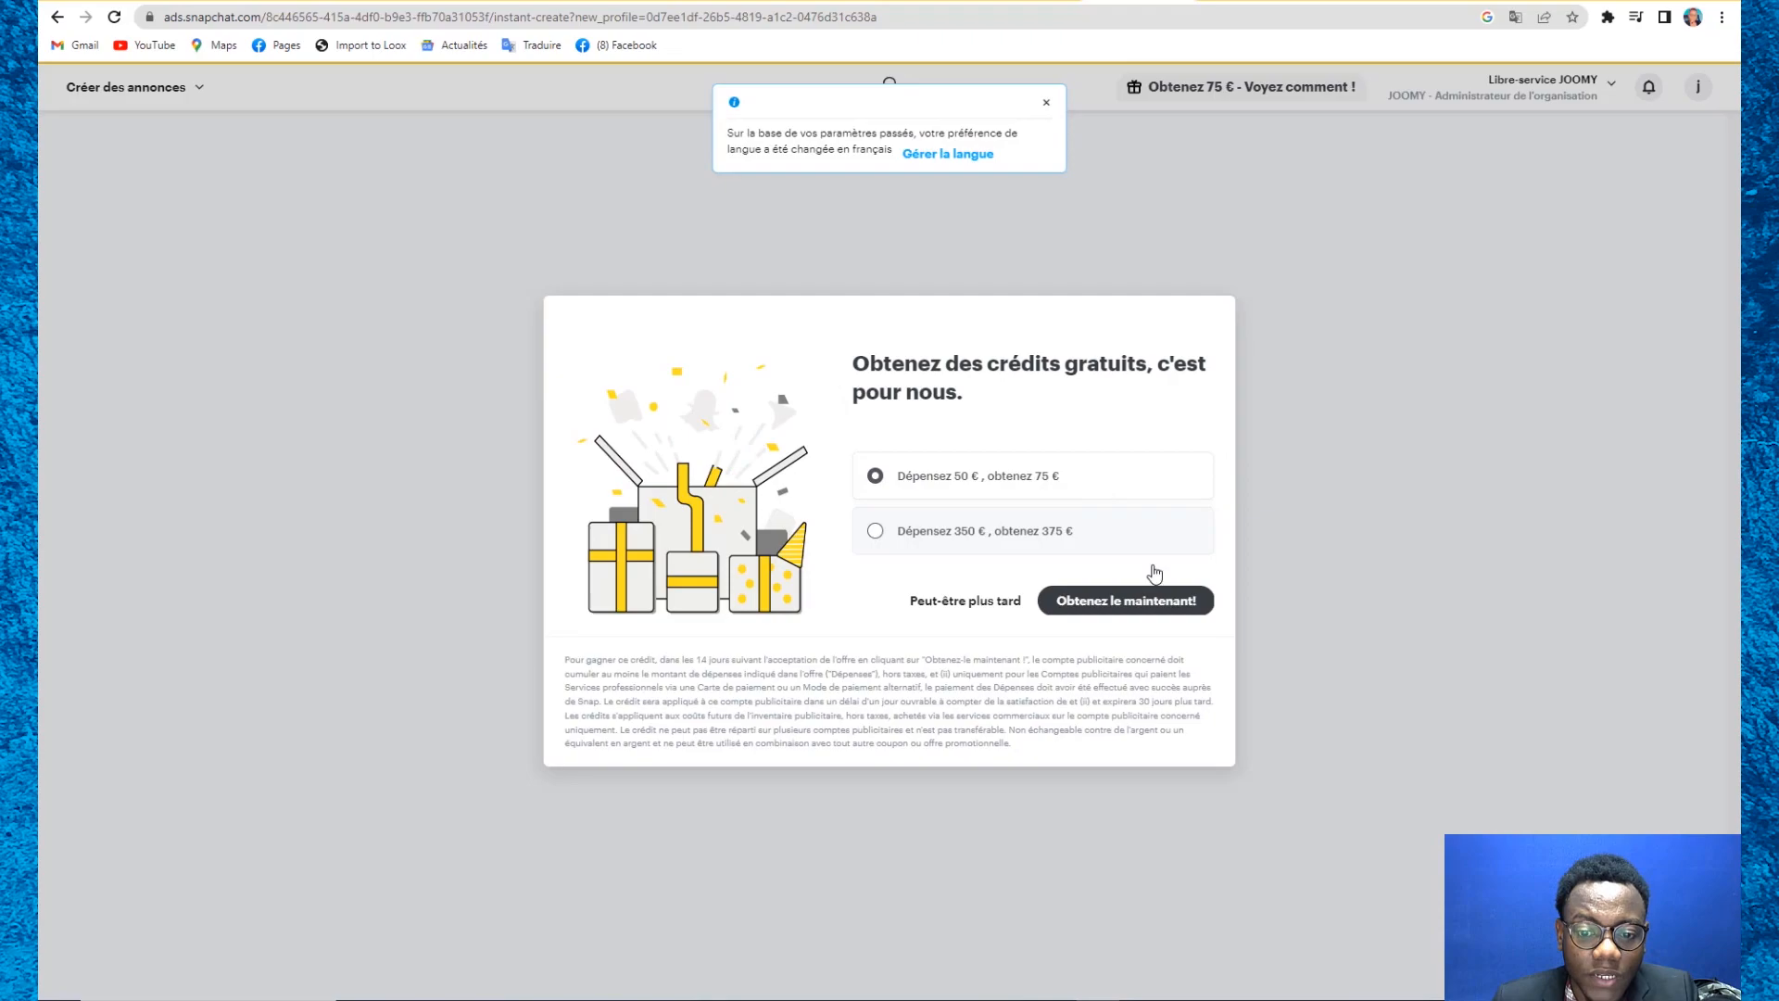
Step: Postpone the free ad credit offer and dismiss the language preference notice
left_click(999, 602)
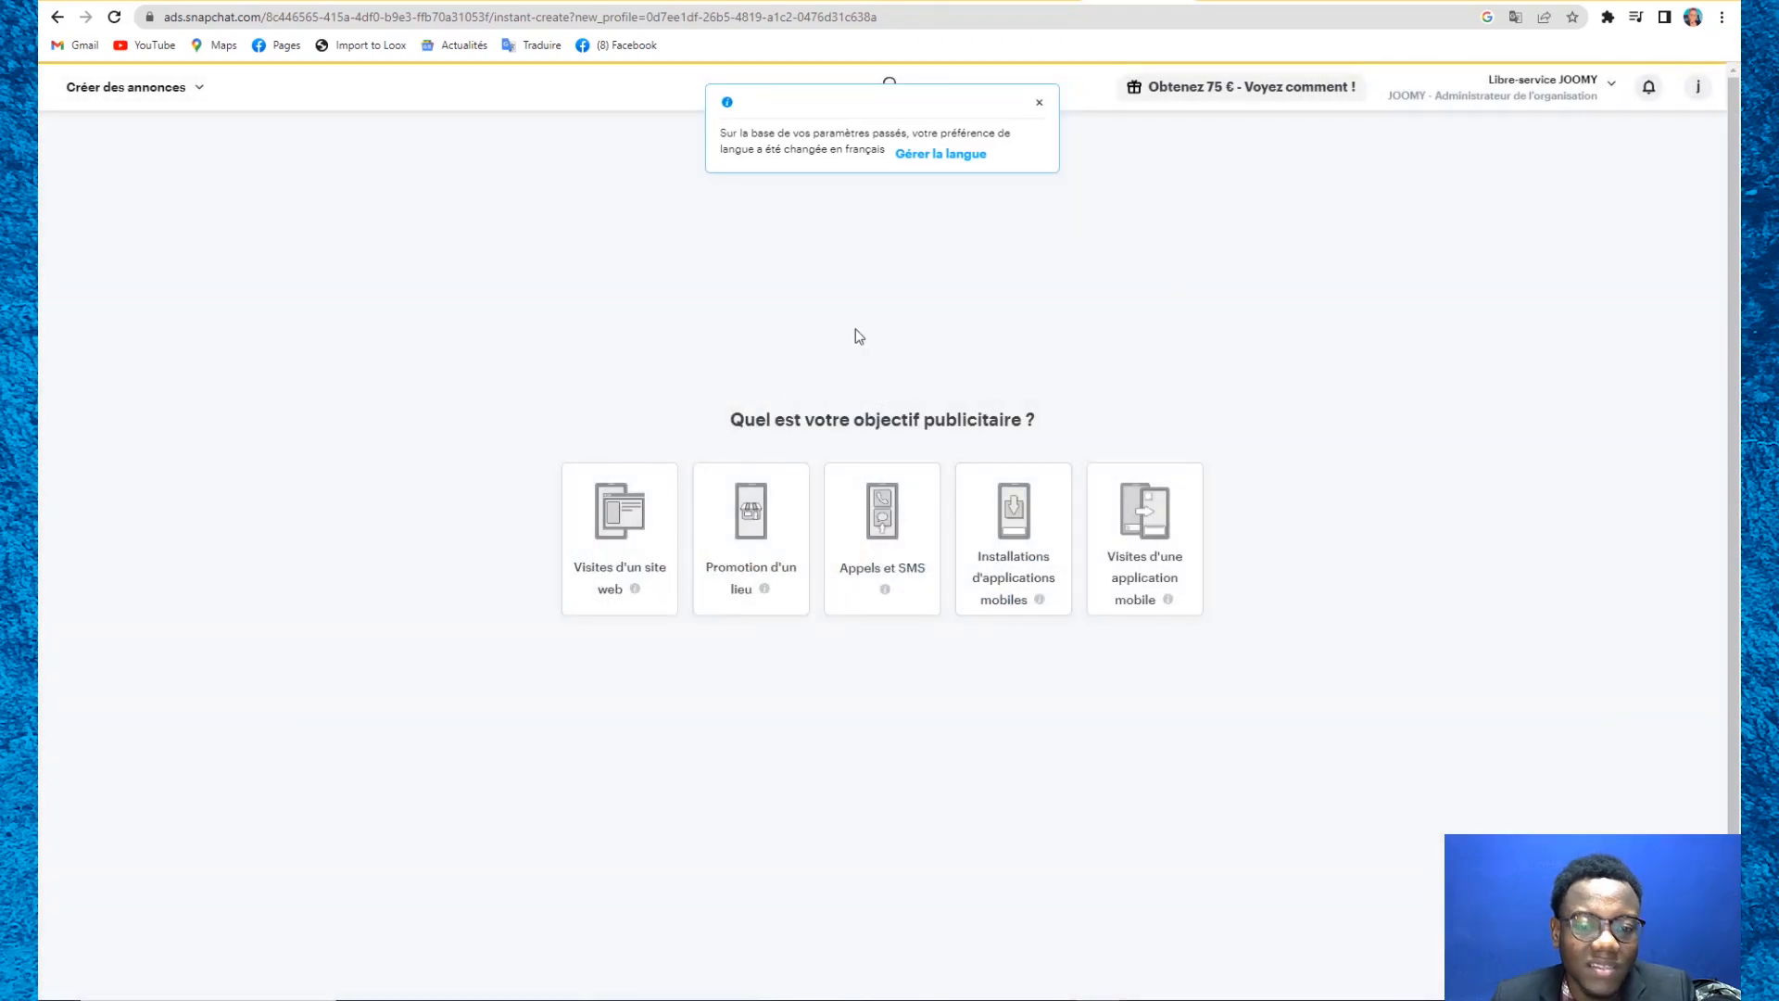
left_click(1040, 99)
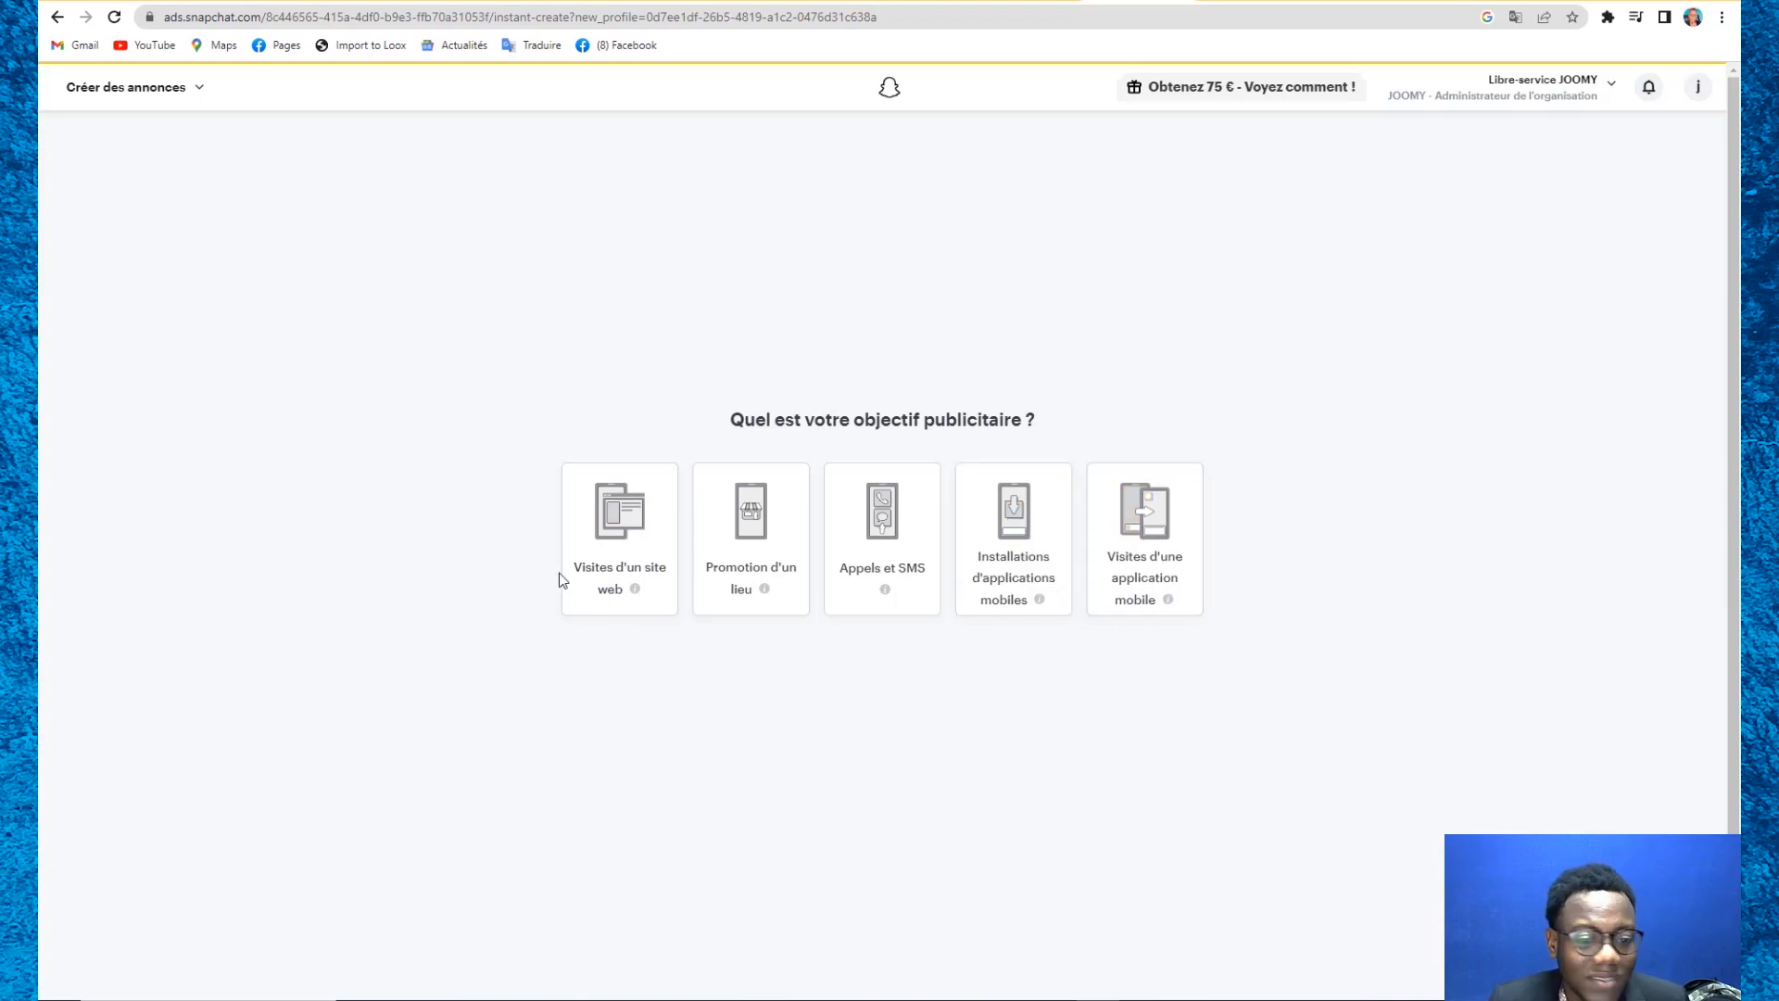
left_click(609, 532)
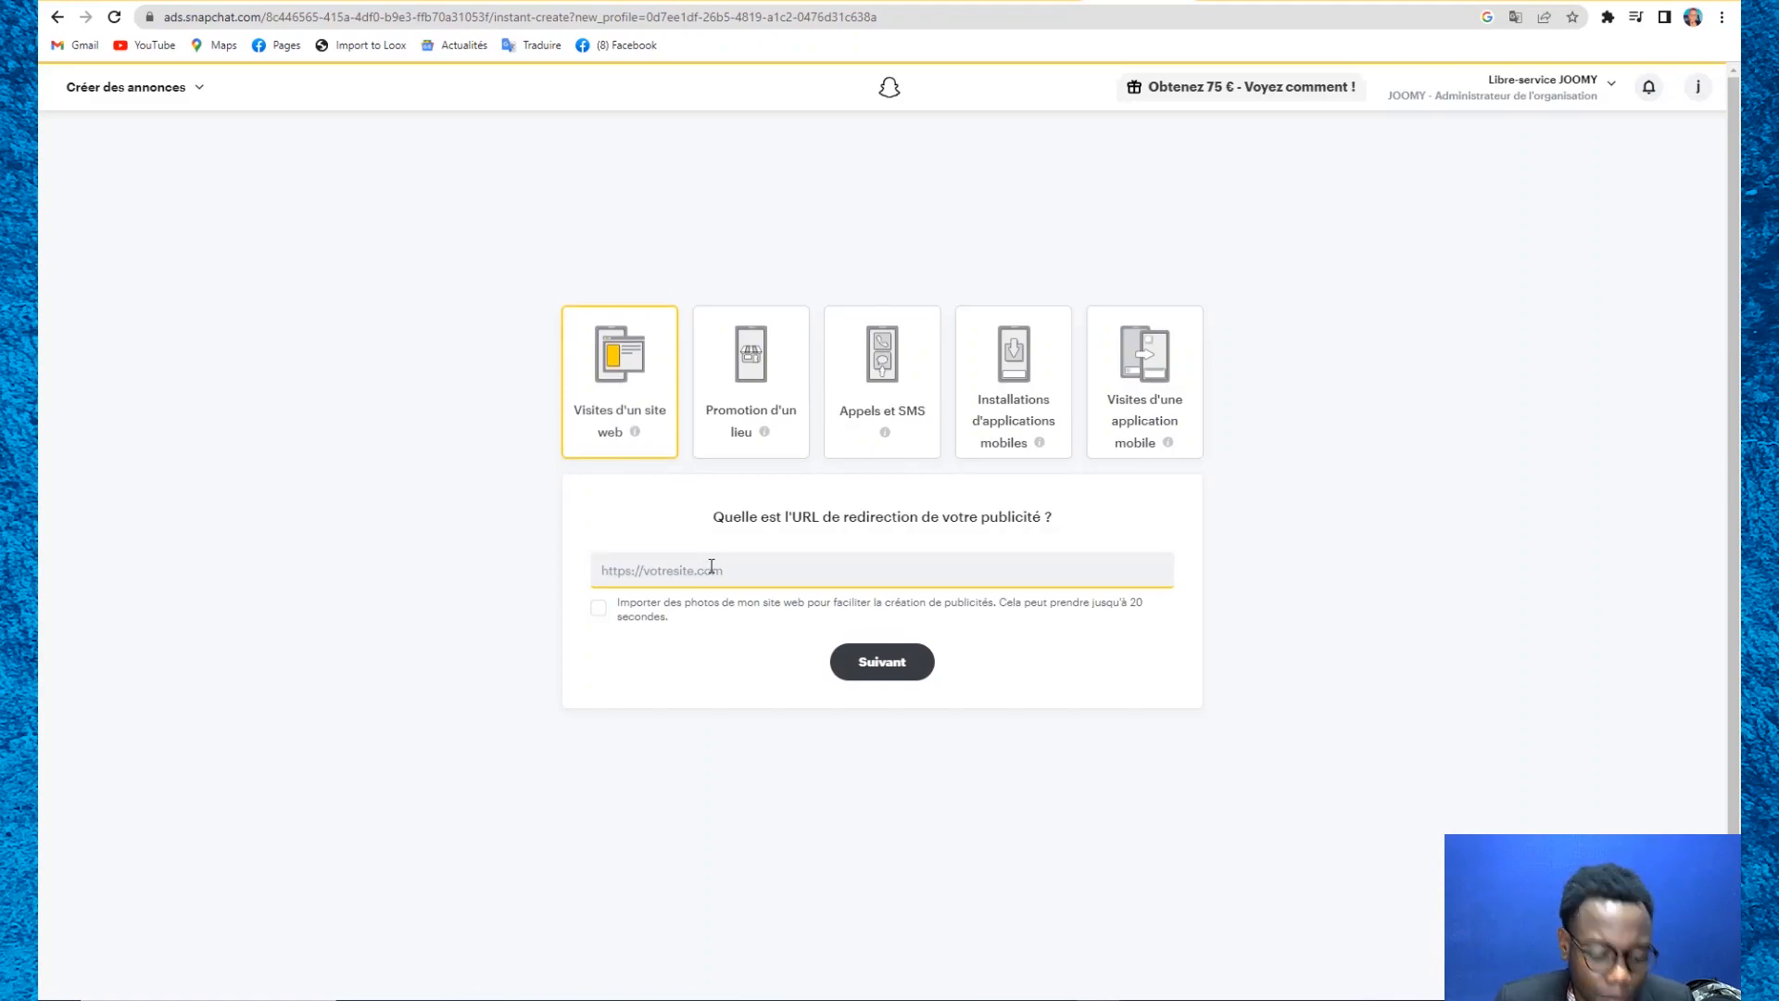
type("H")
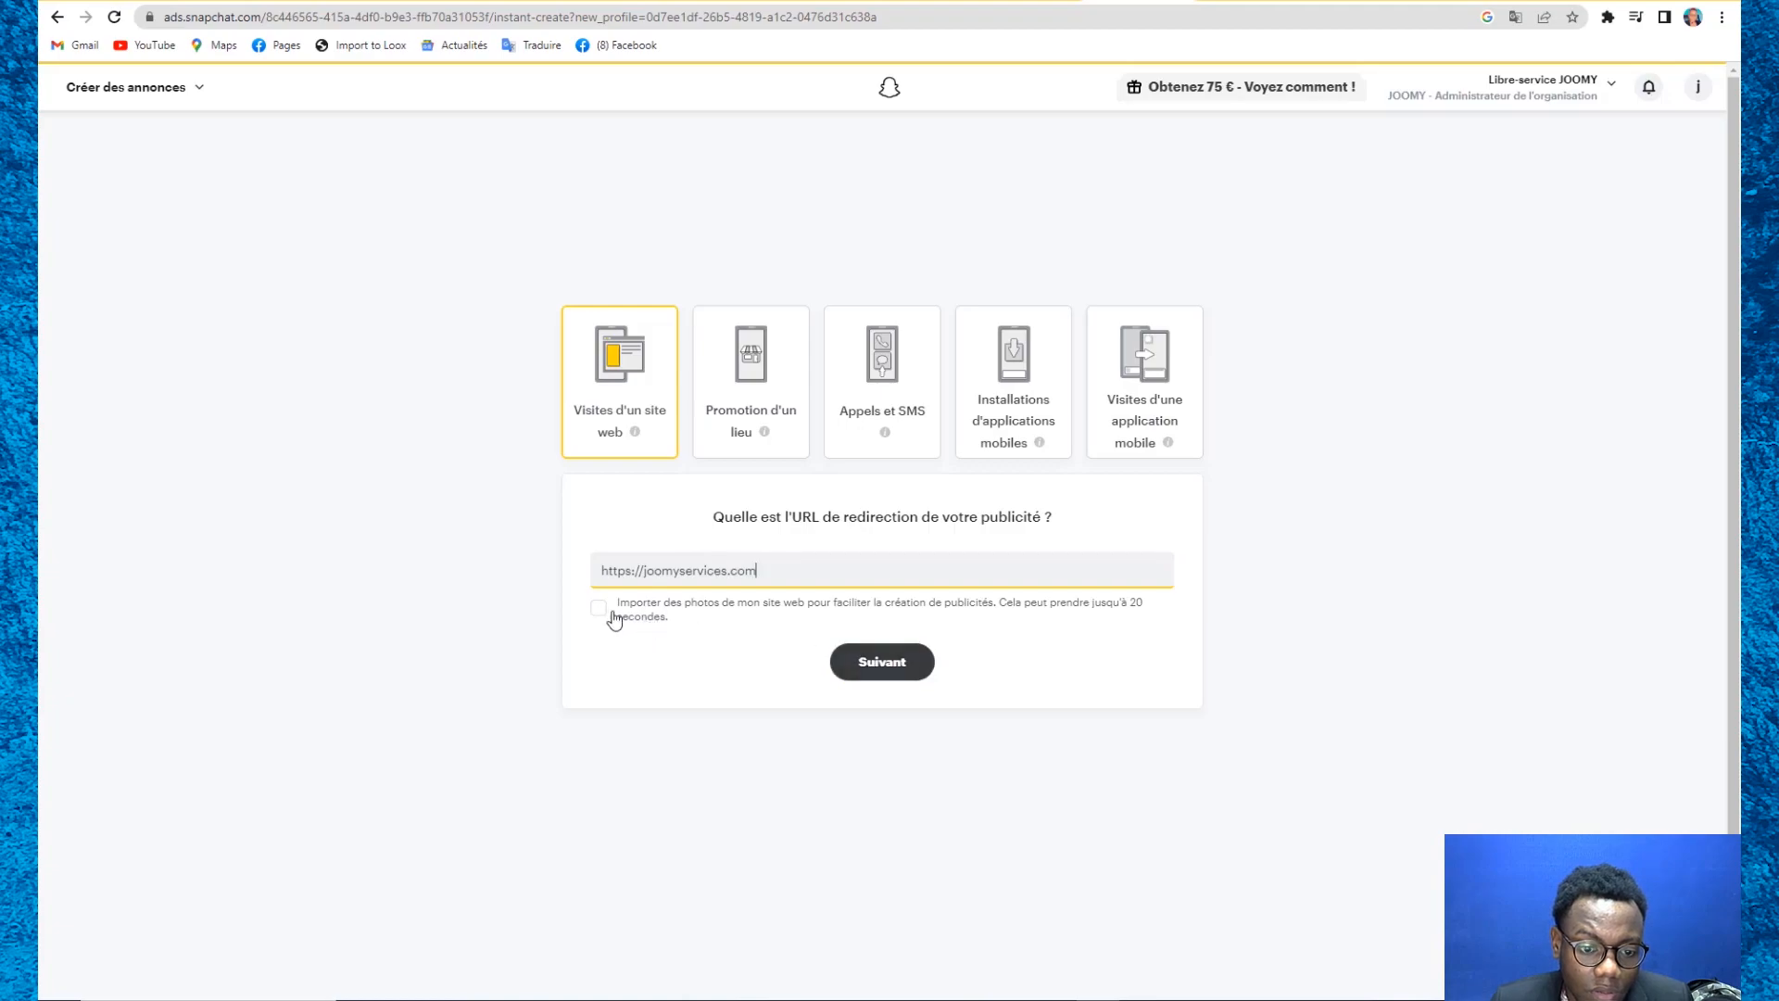
left_click(600, 610)
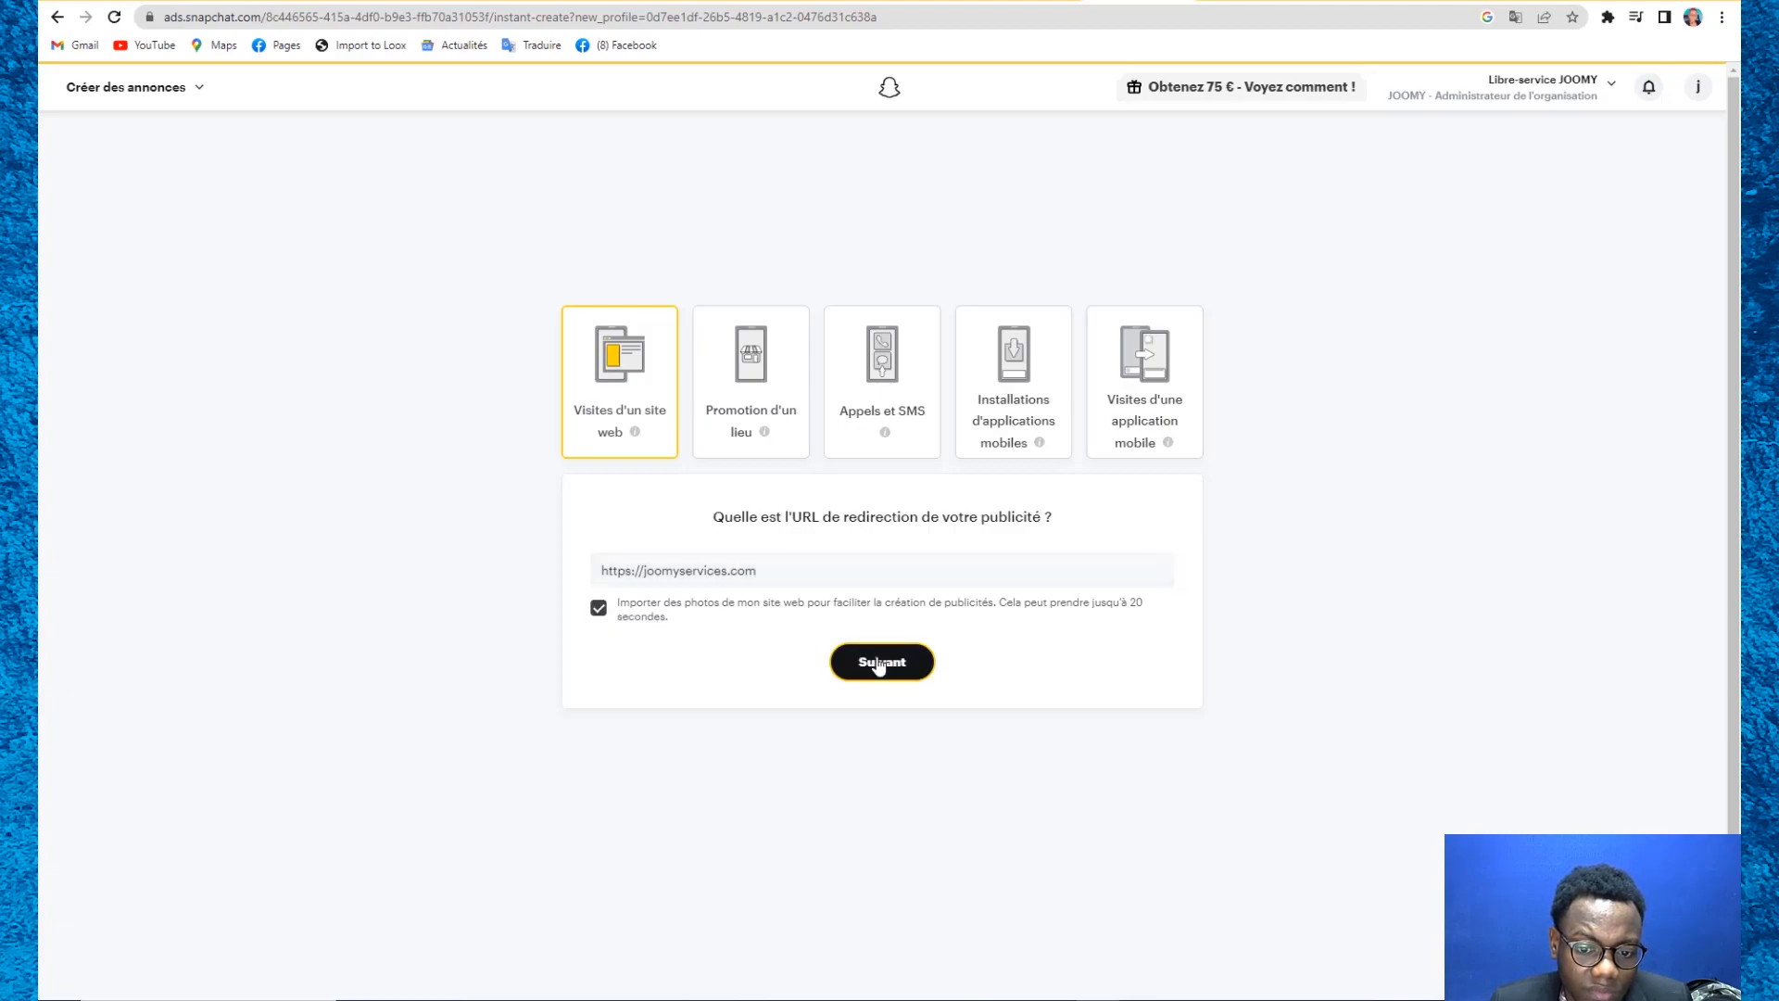
left_click(880, 665)
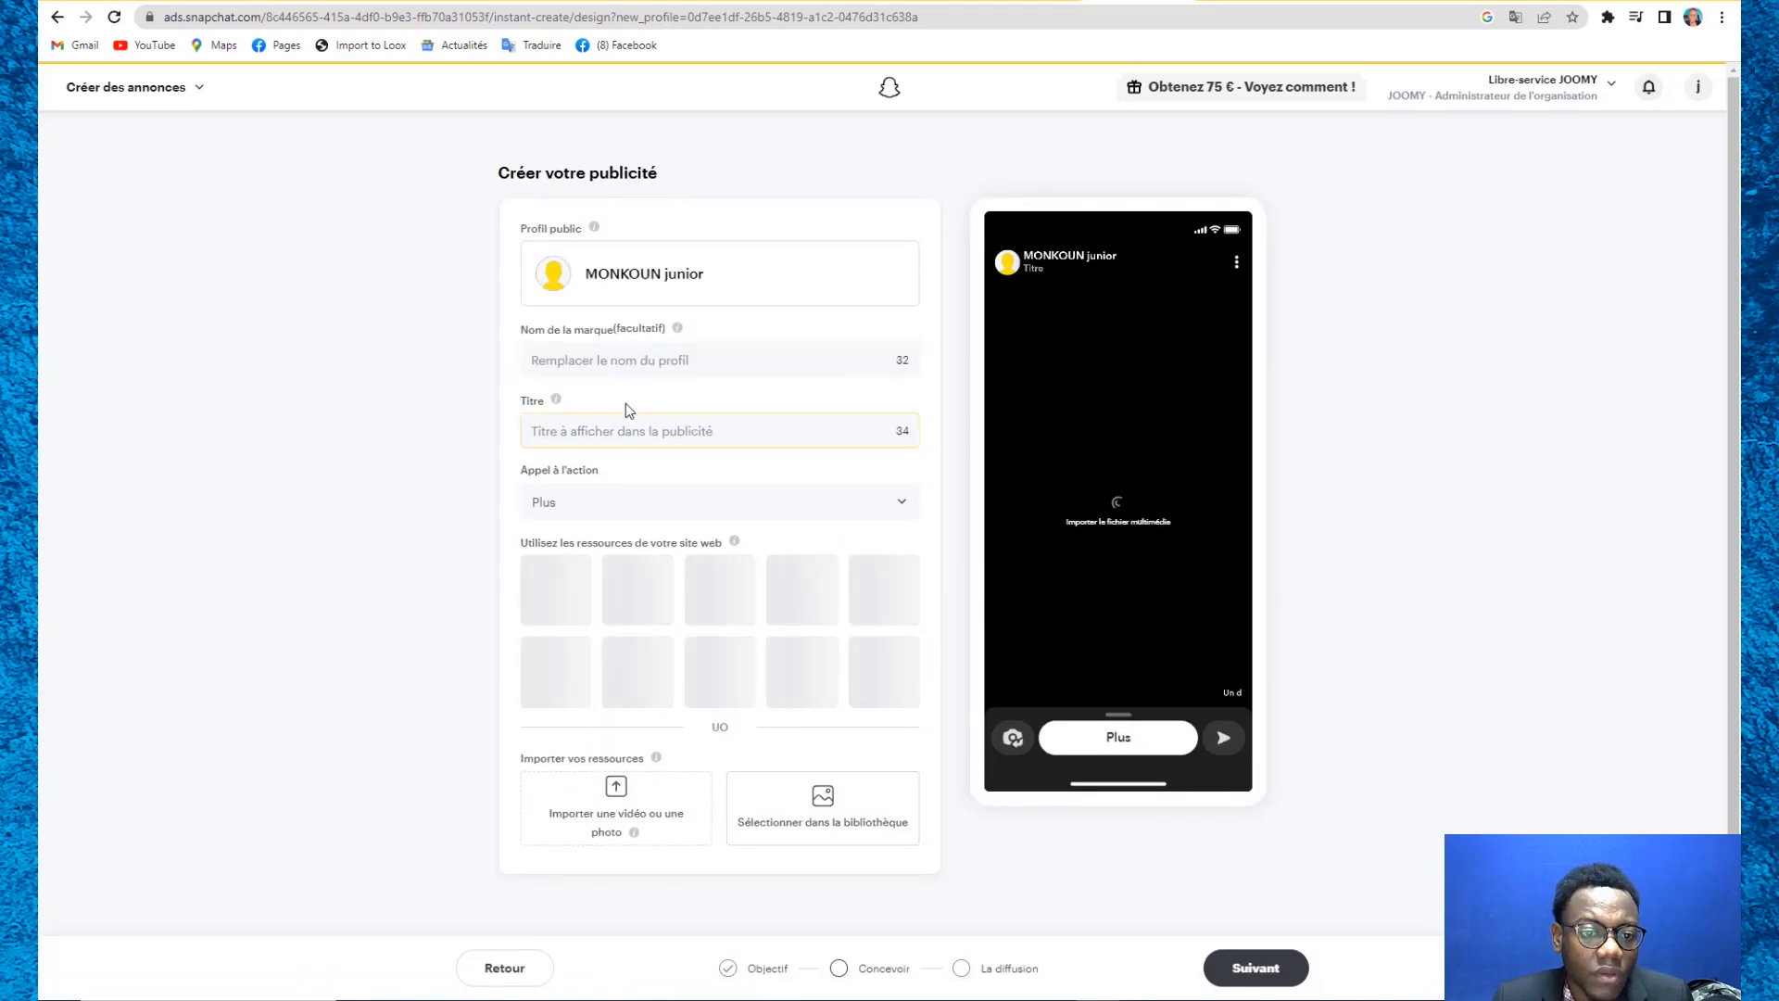
Step: Set the ad's brand name to JOOMY
left_click(635, 360)
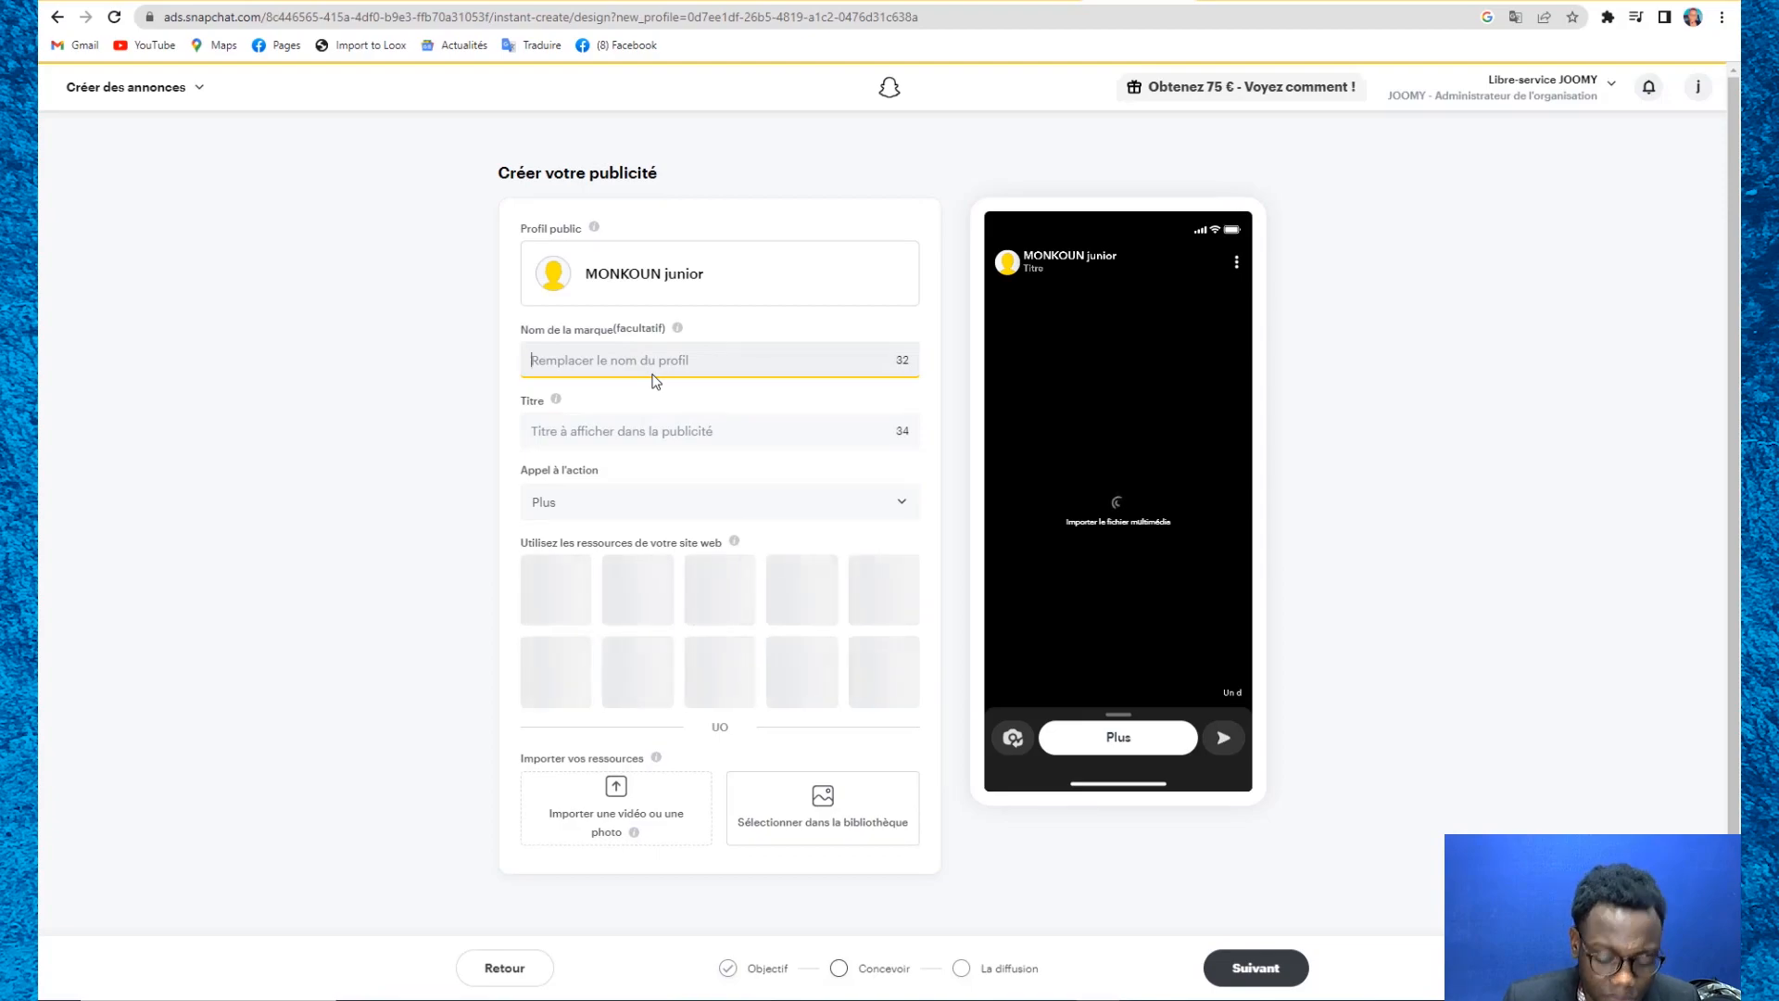
type("jo")
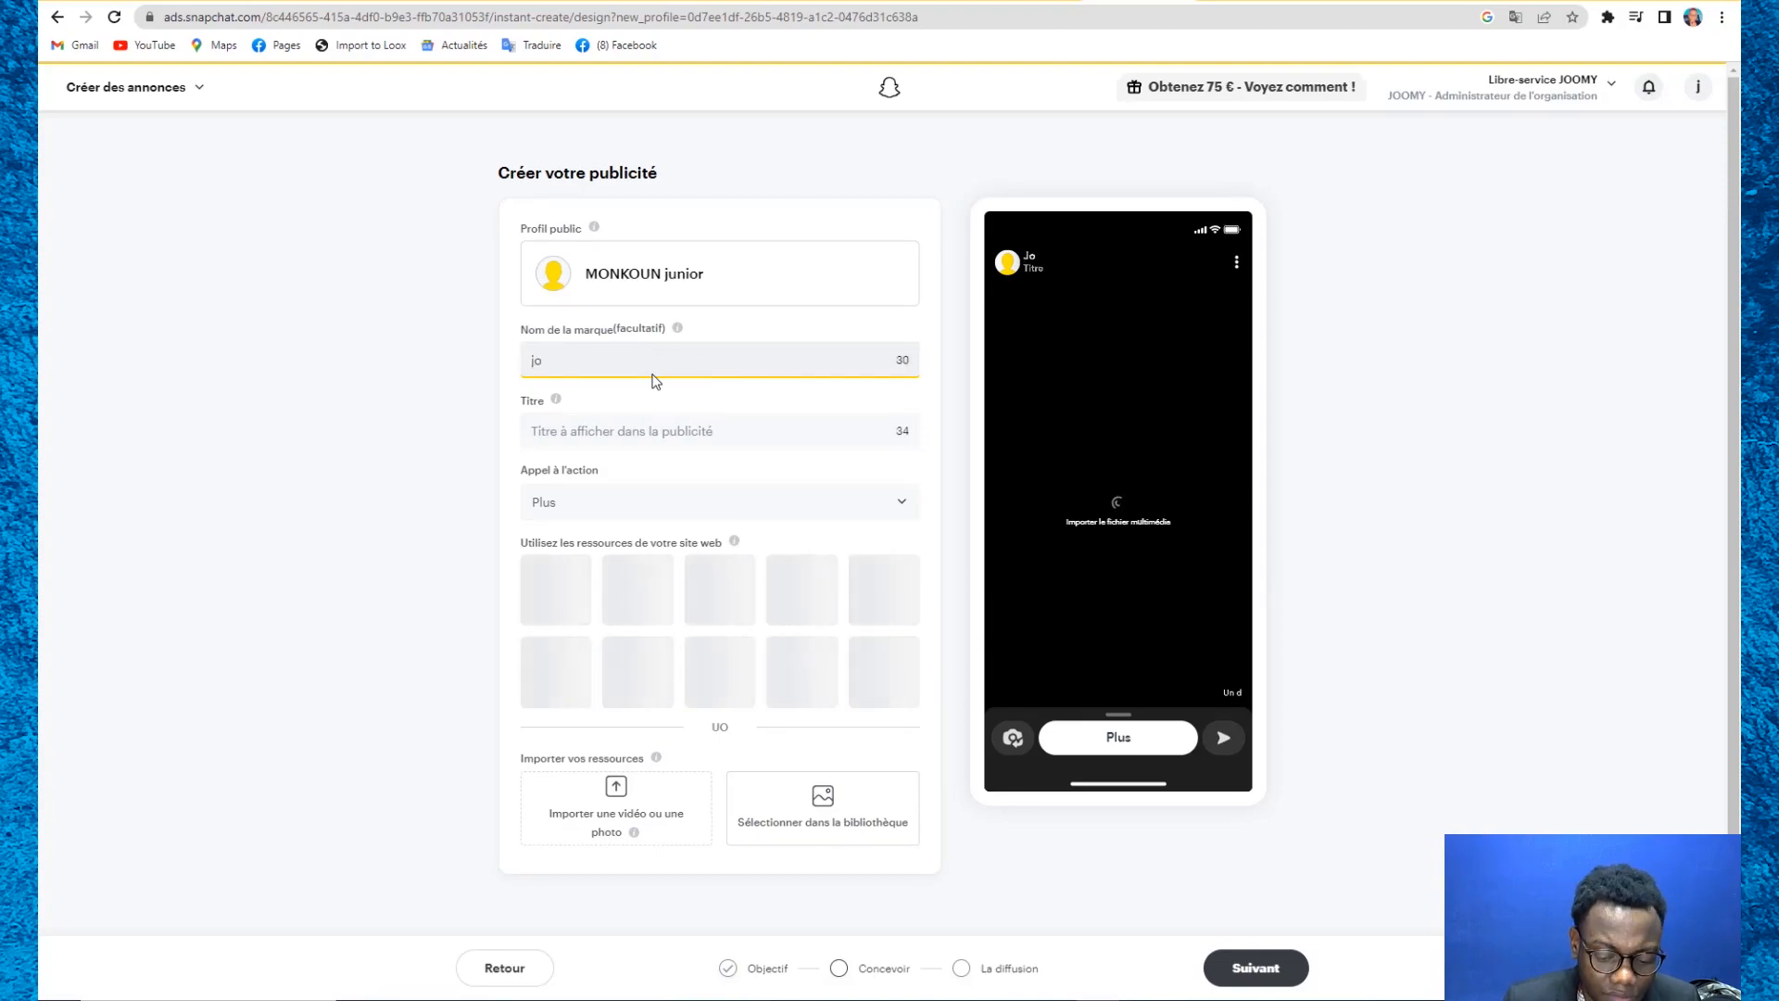
key("BackSpace")
key("BackSpace")
type("J")
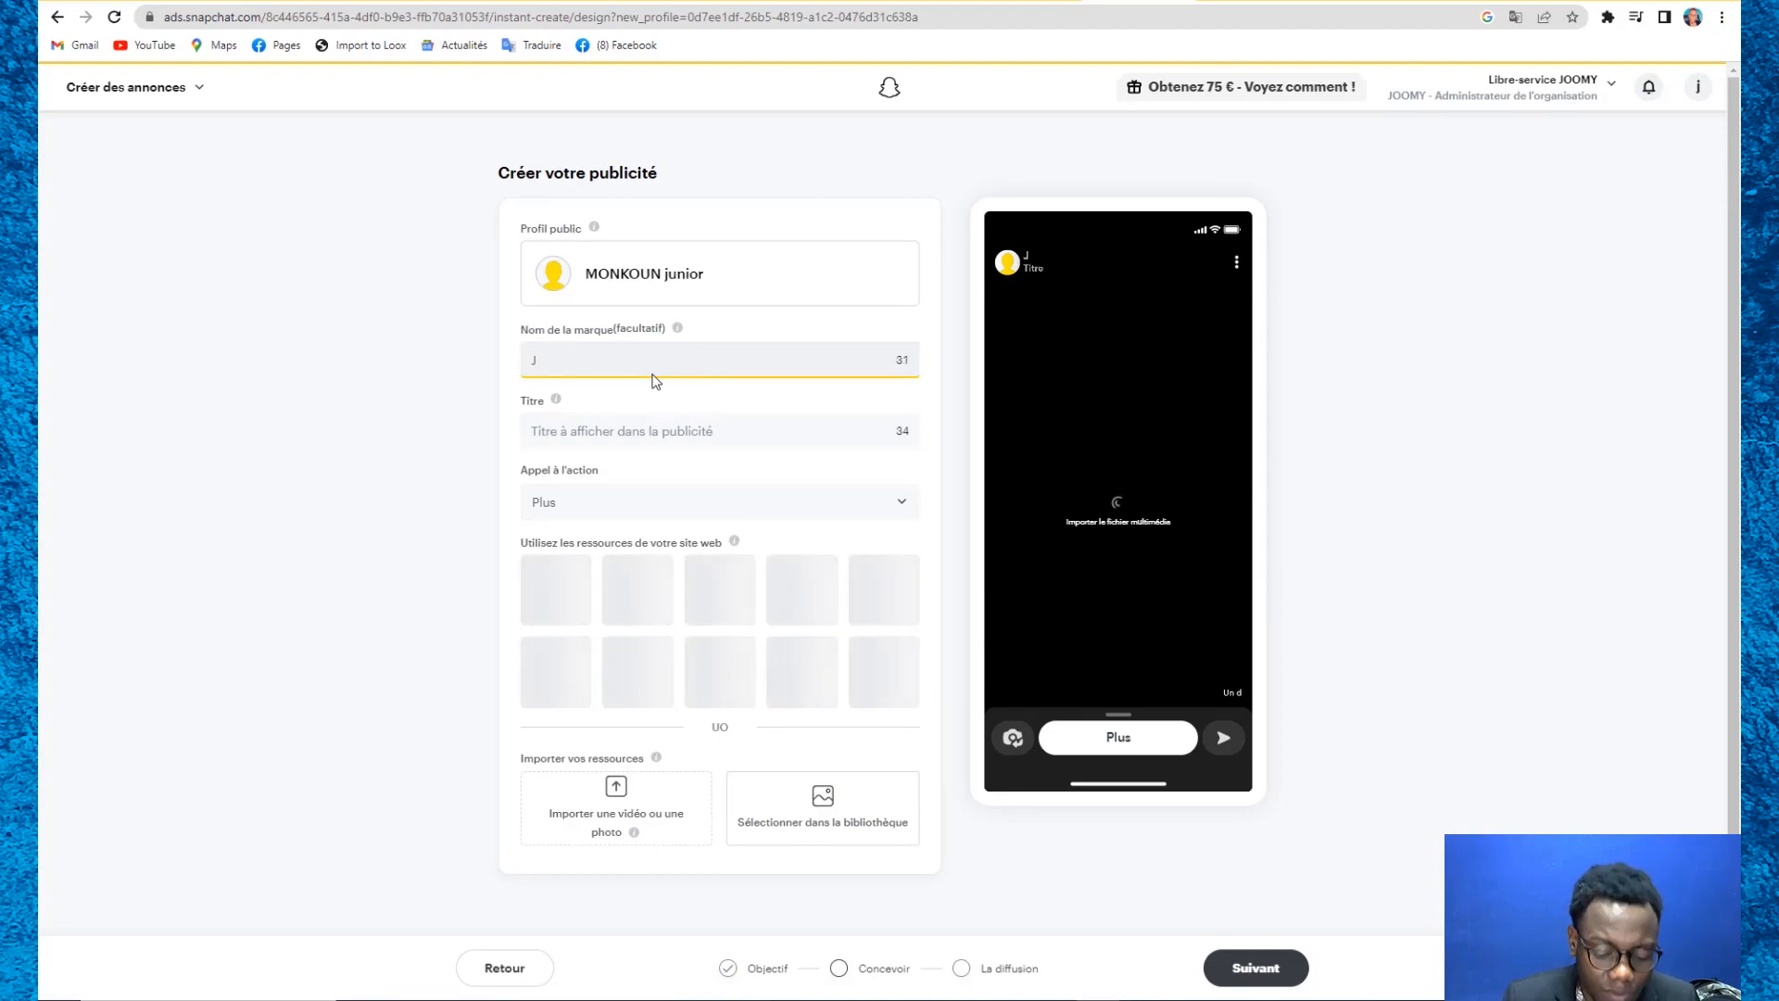
type("OOMY")
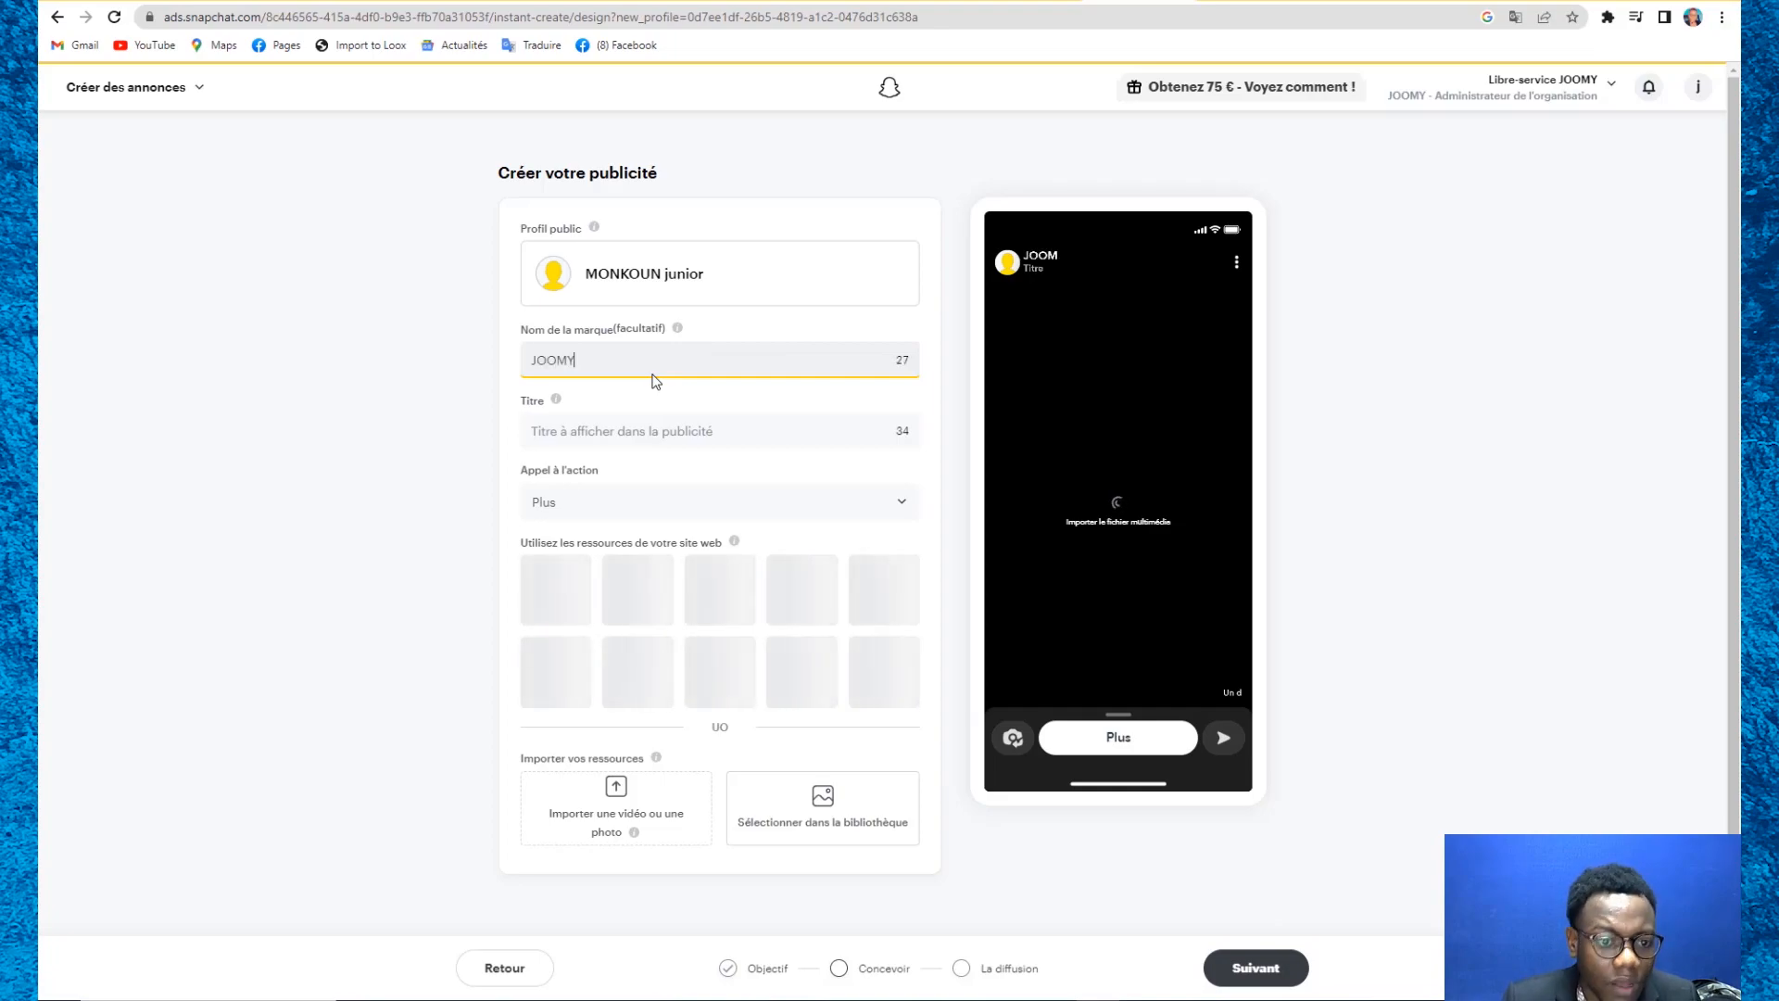
Step: Set the ad's title to "Béauté au féminin"
left_click(724, 421)
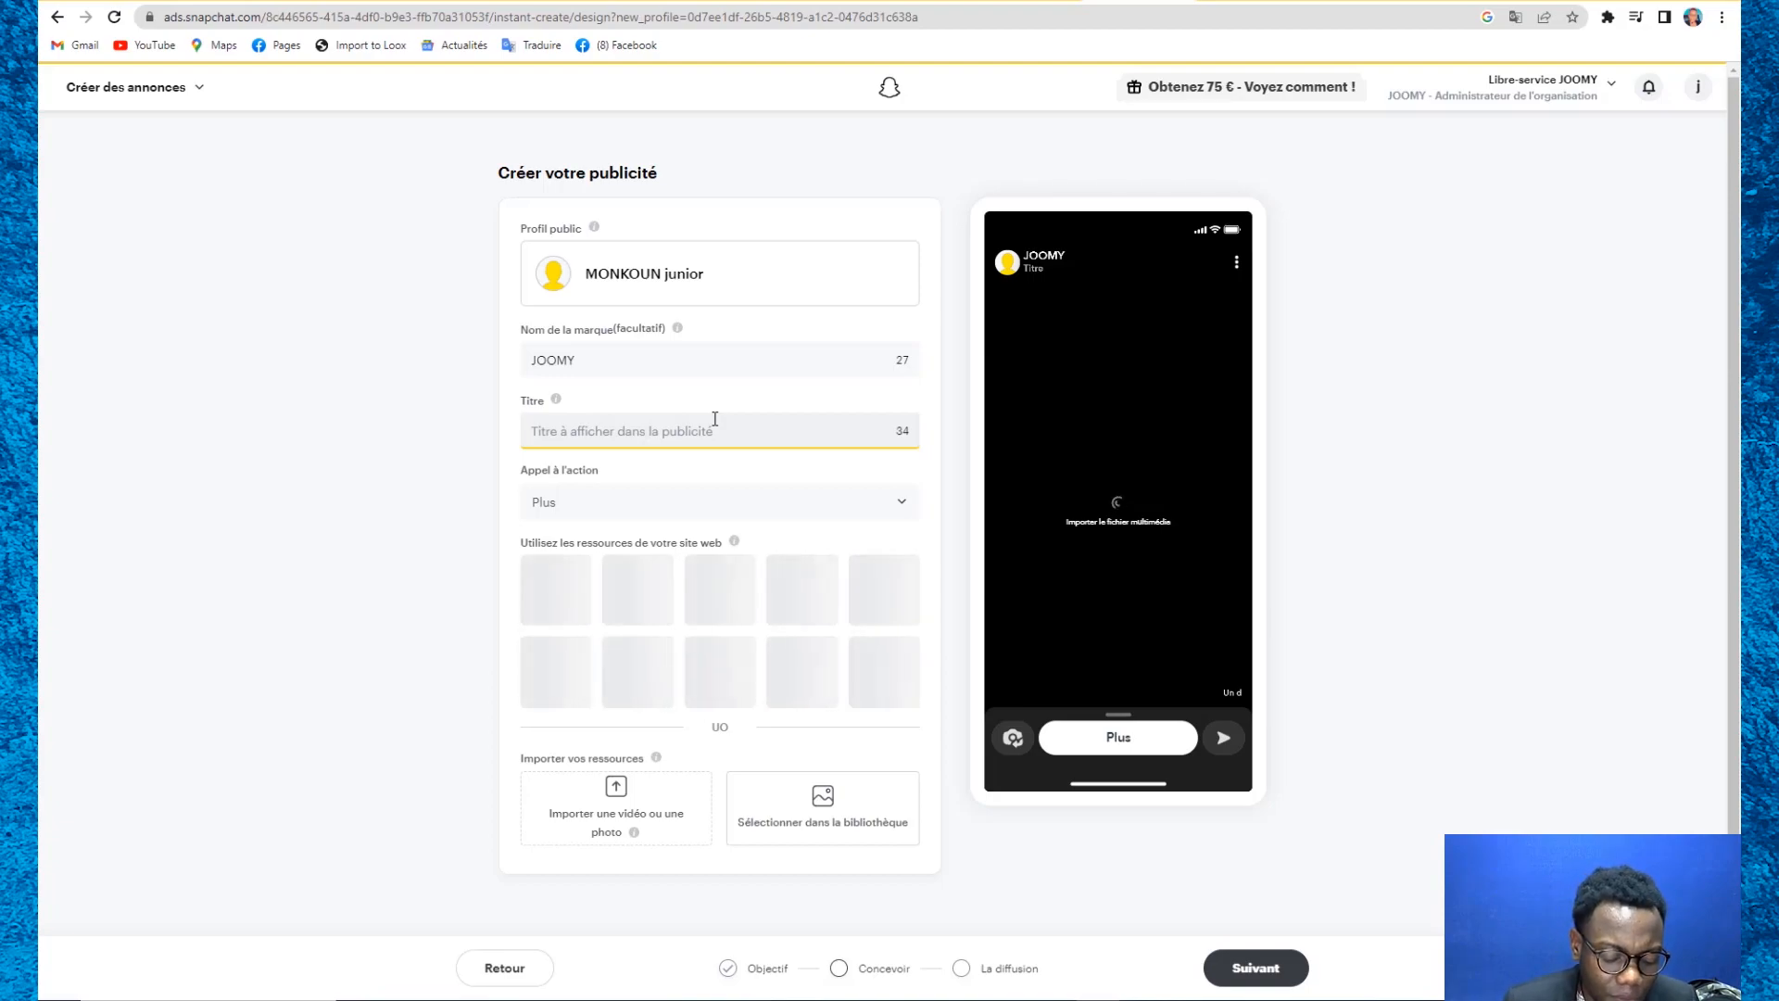
type("B")
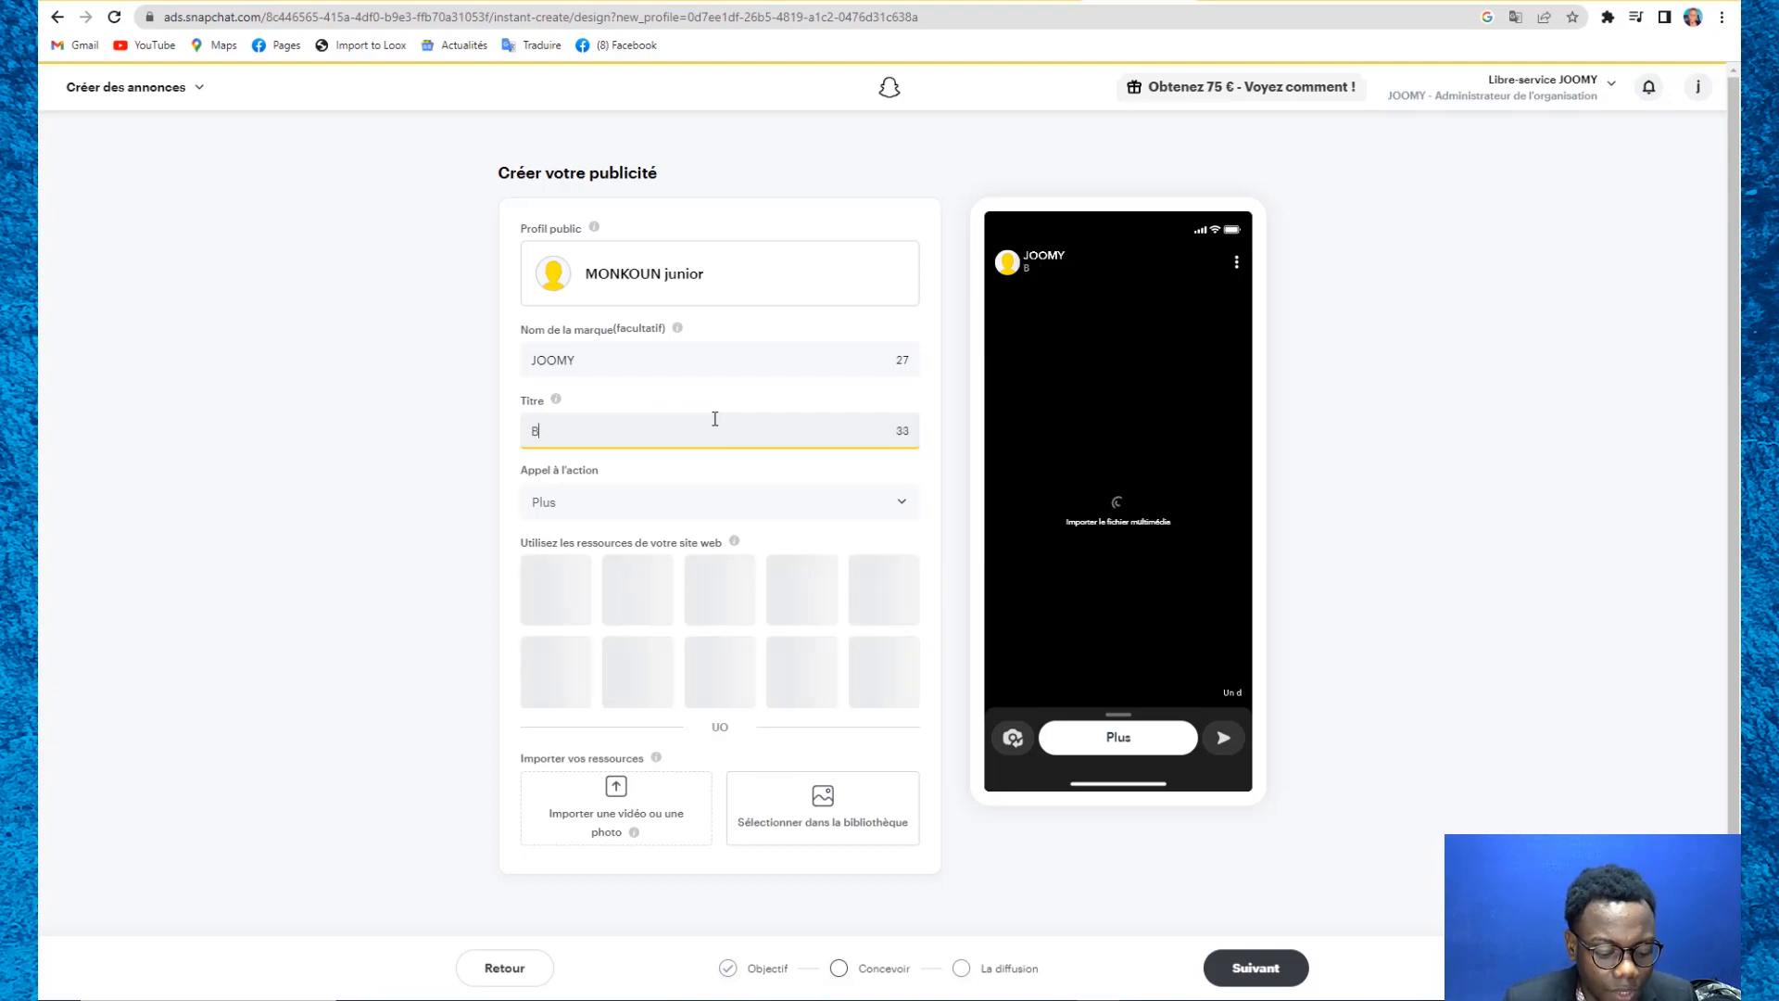
type("éauté")
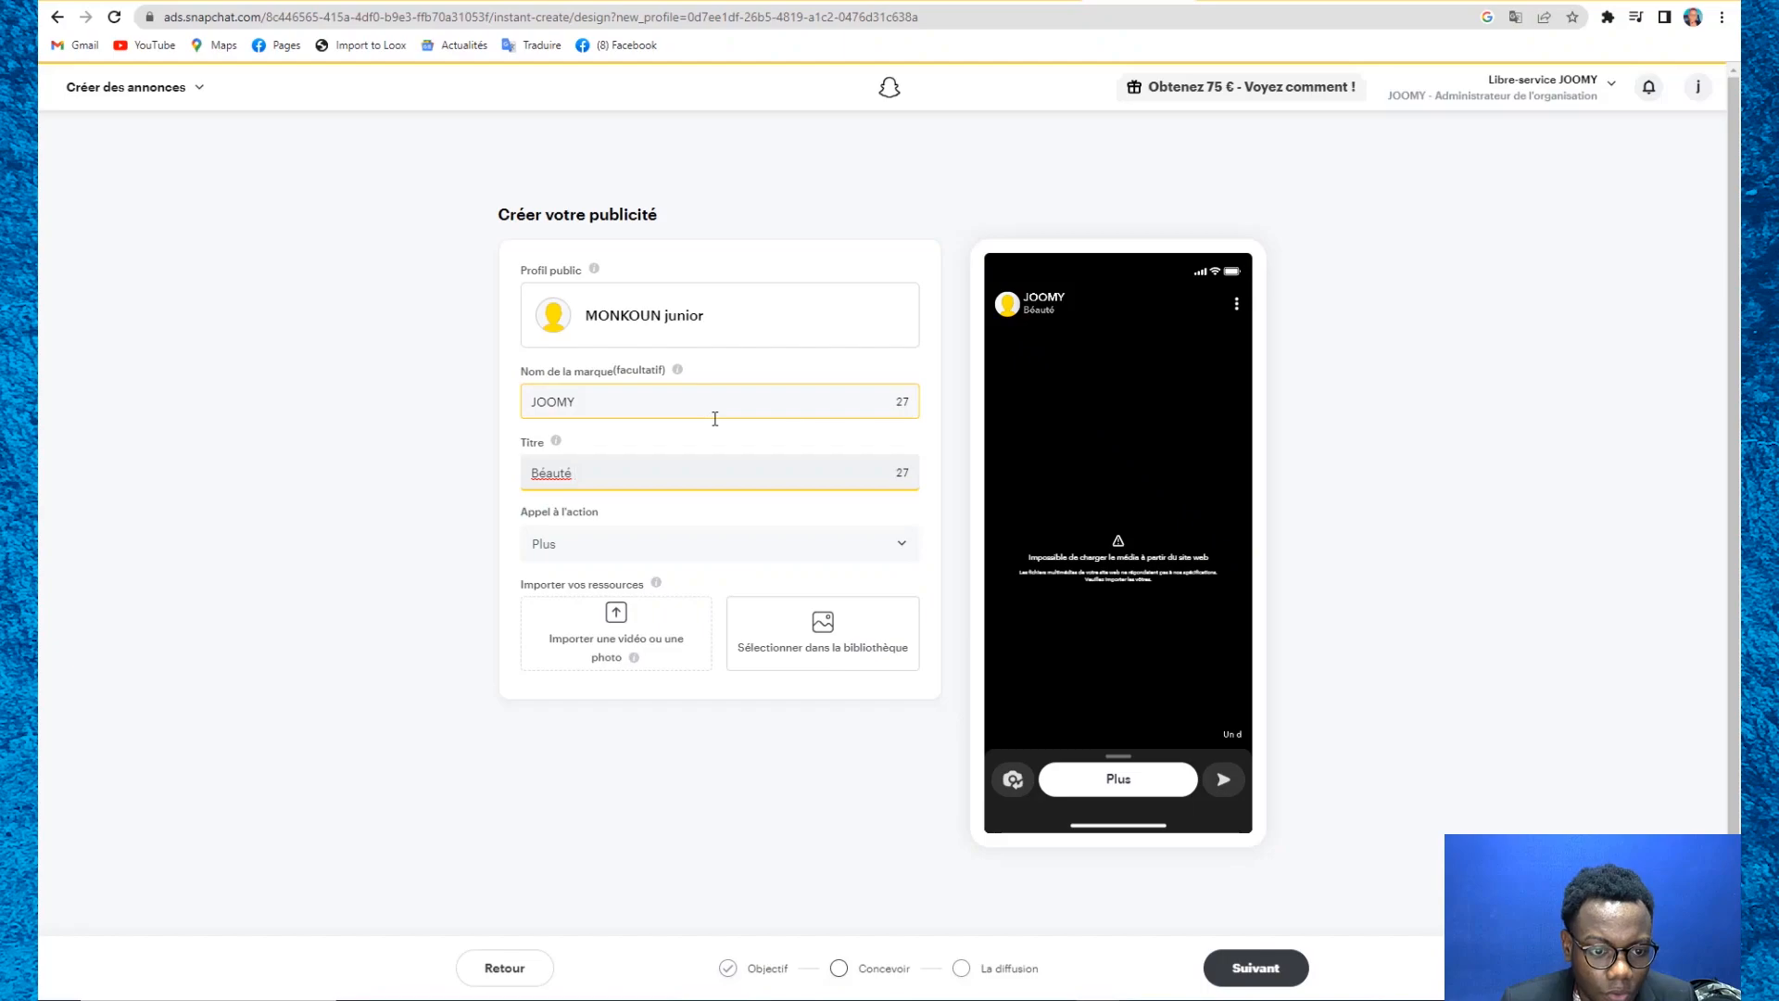
type(" au")
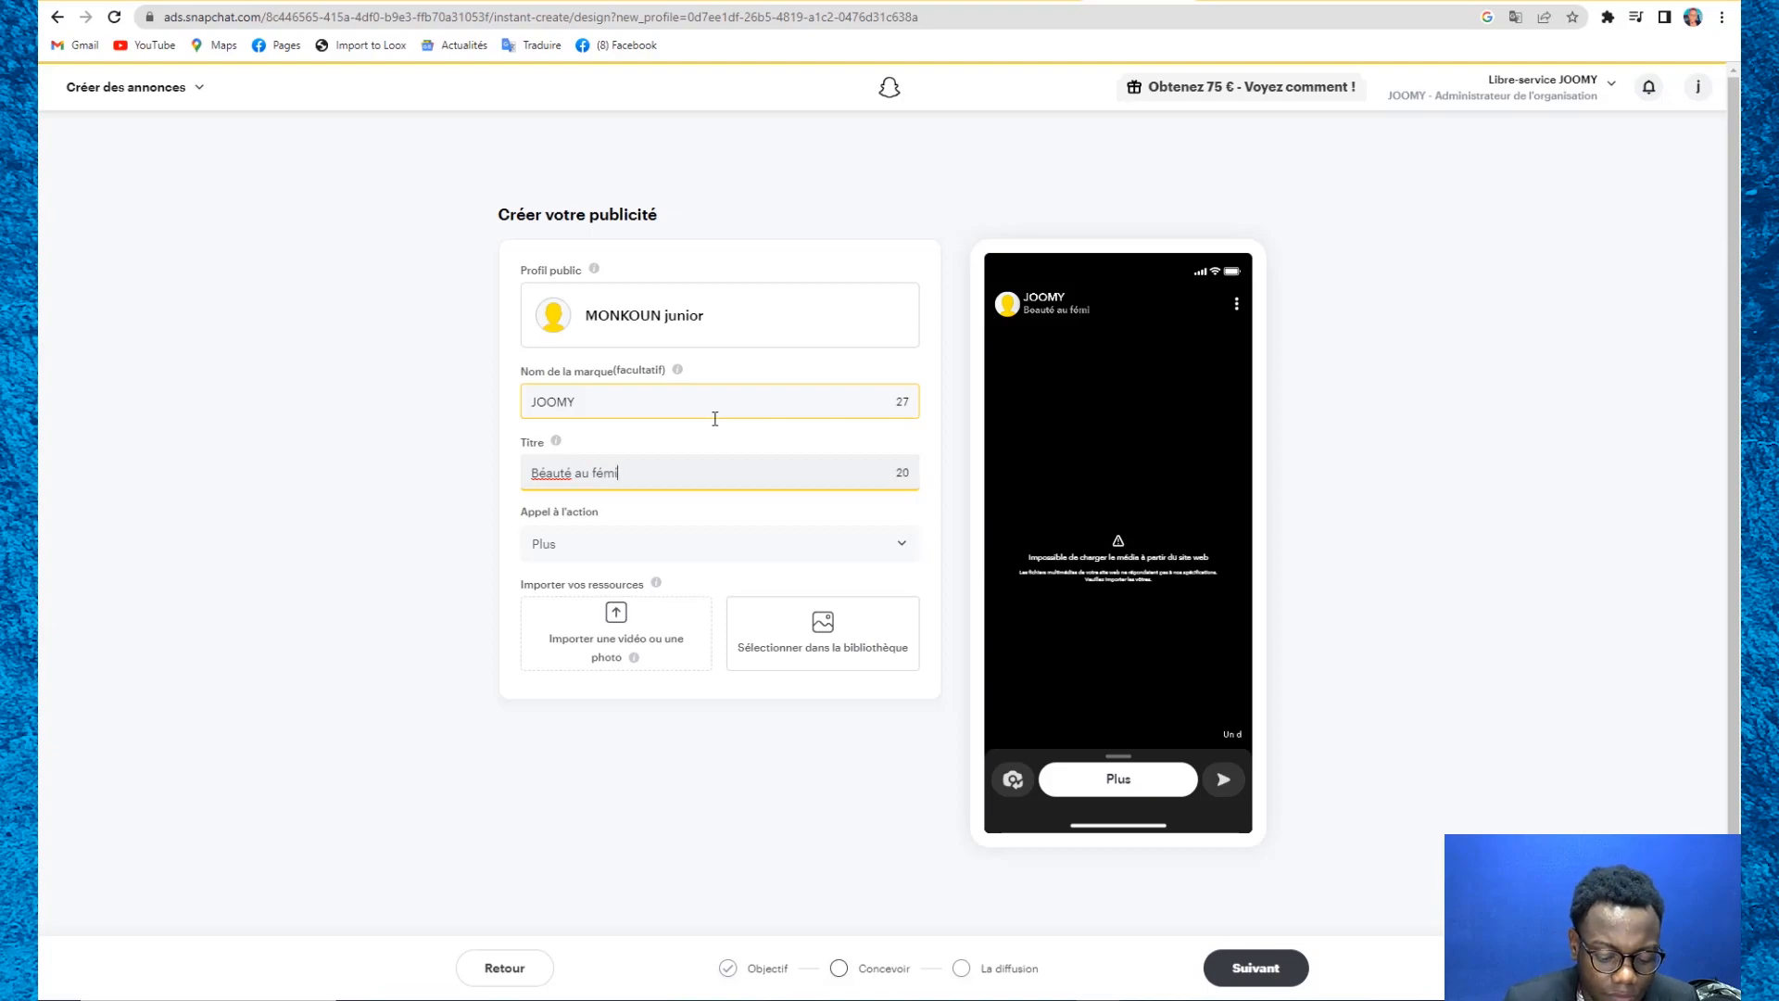
type("féminin")
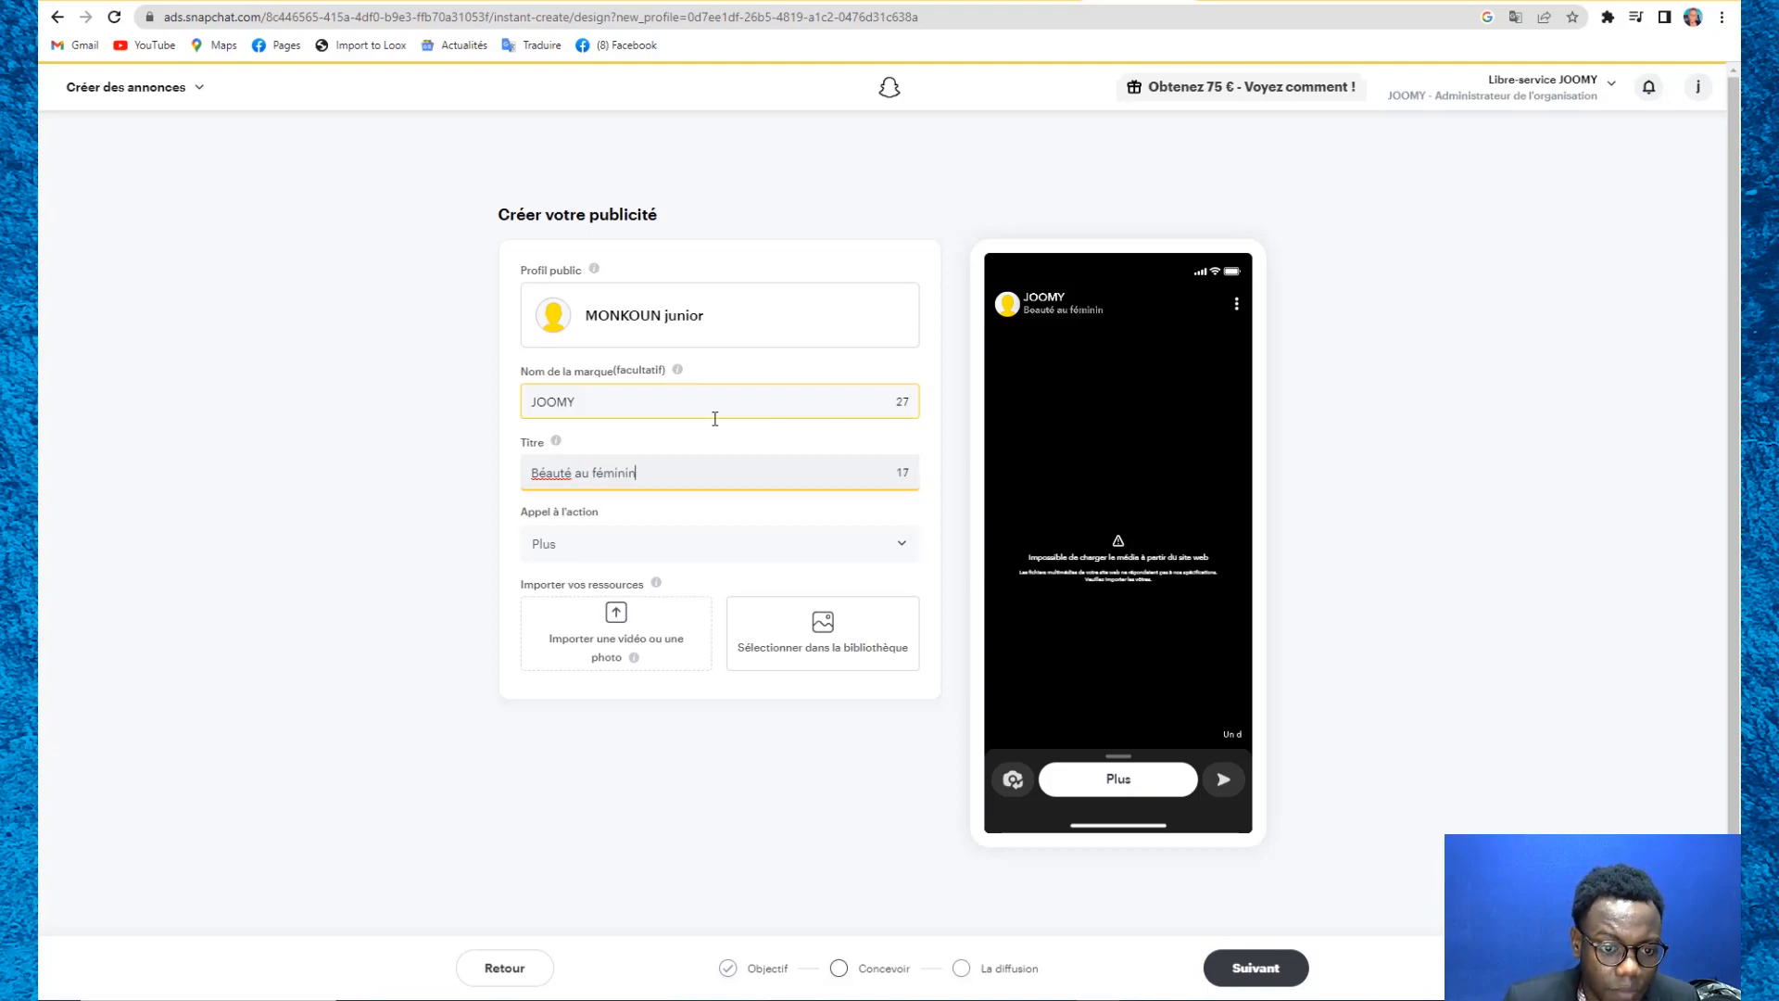
Step: Try the call-to-action options Faire la demande and Acheter des lieux for the ad
left_click(613, 545)
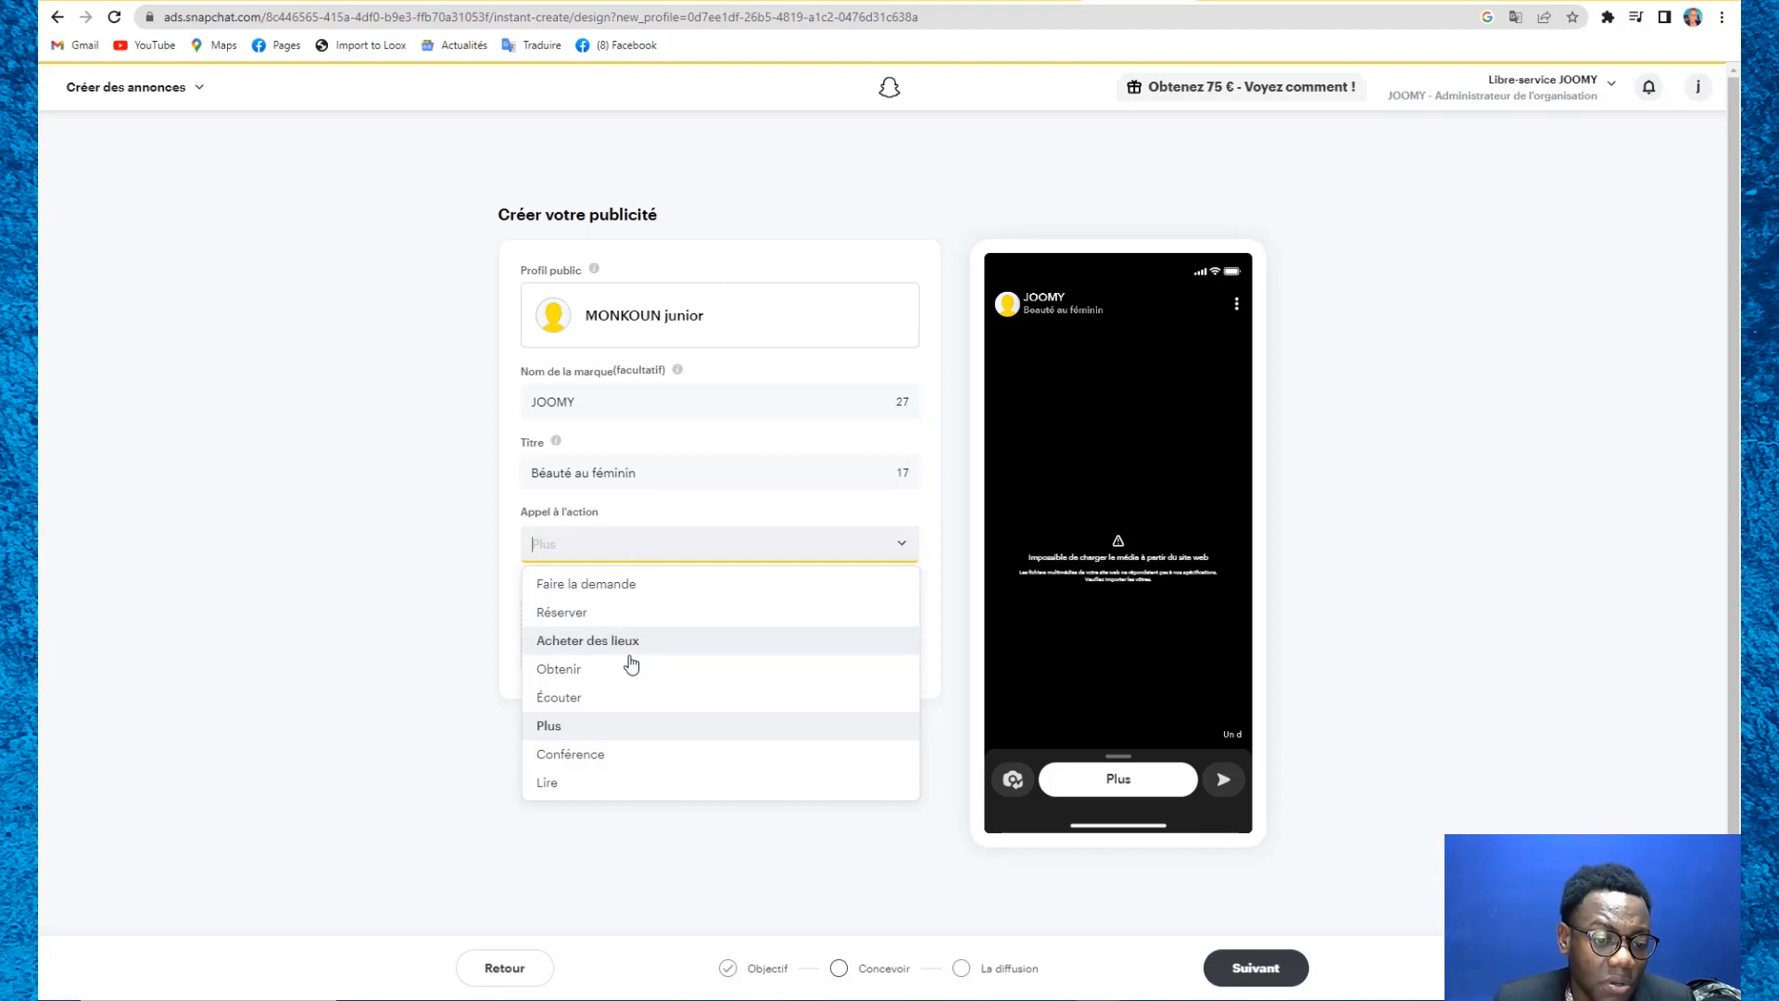
left_click(637, 593)
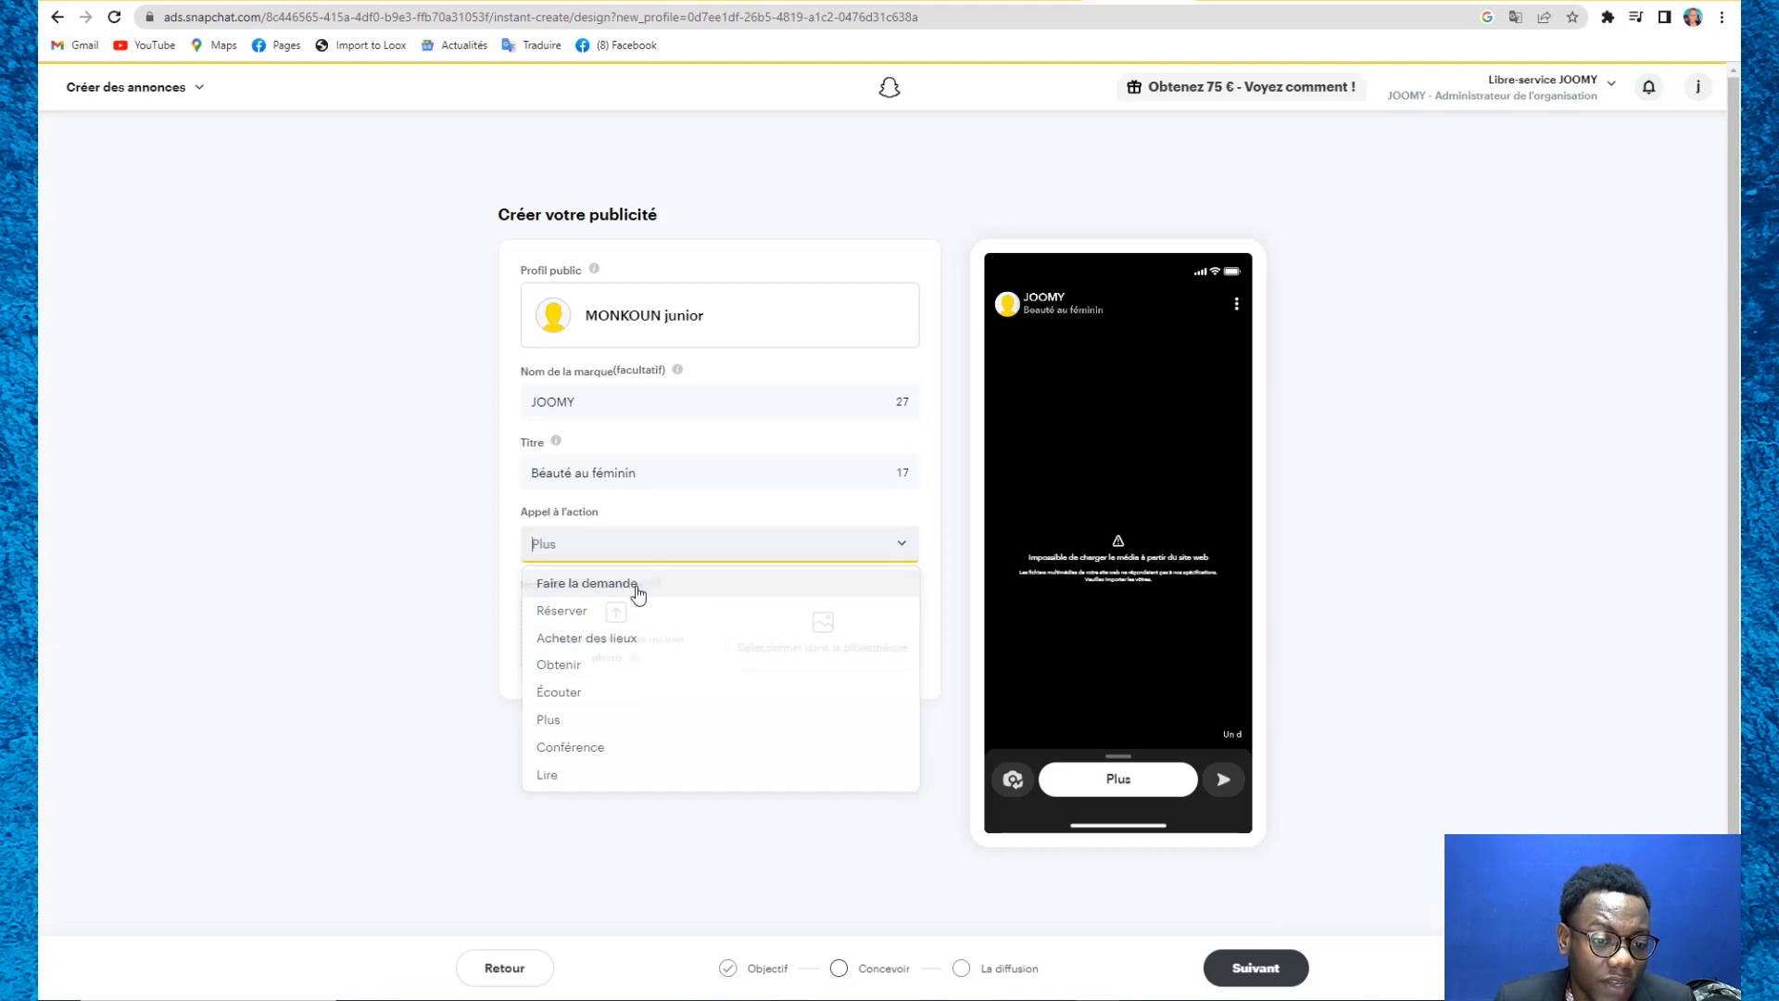
left_click(637, 556)
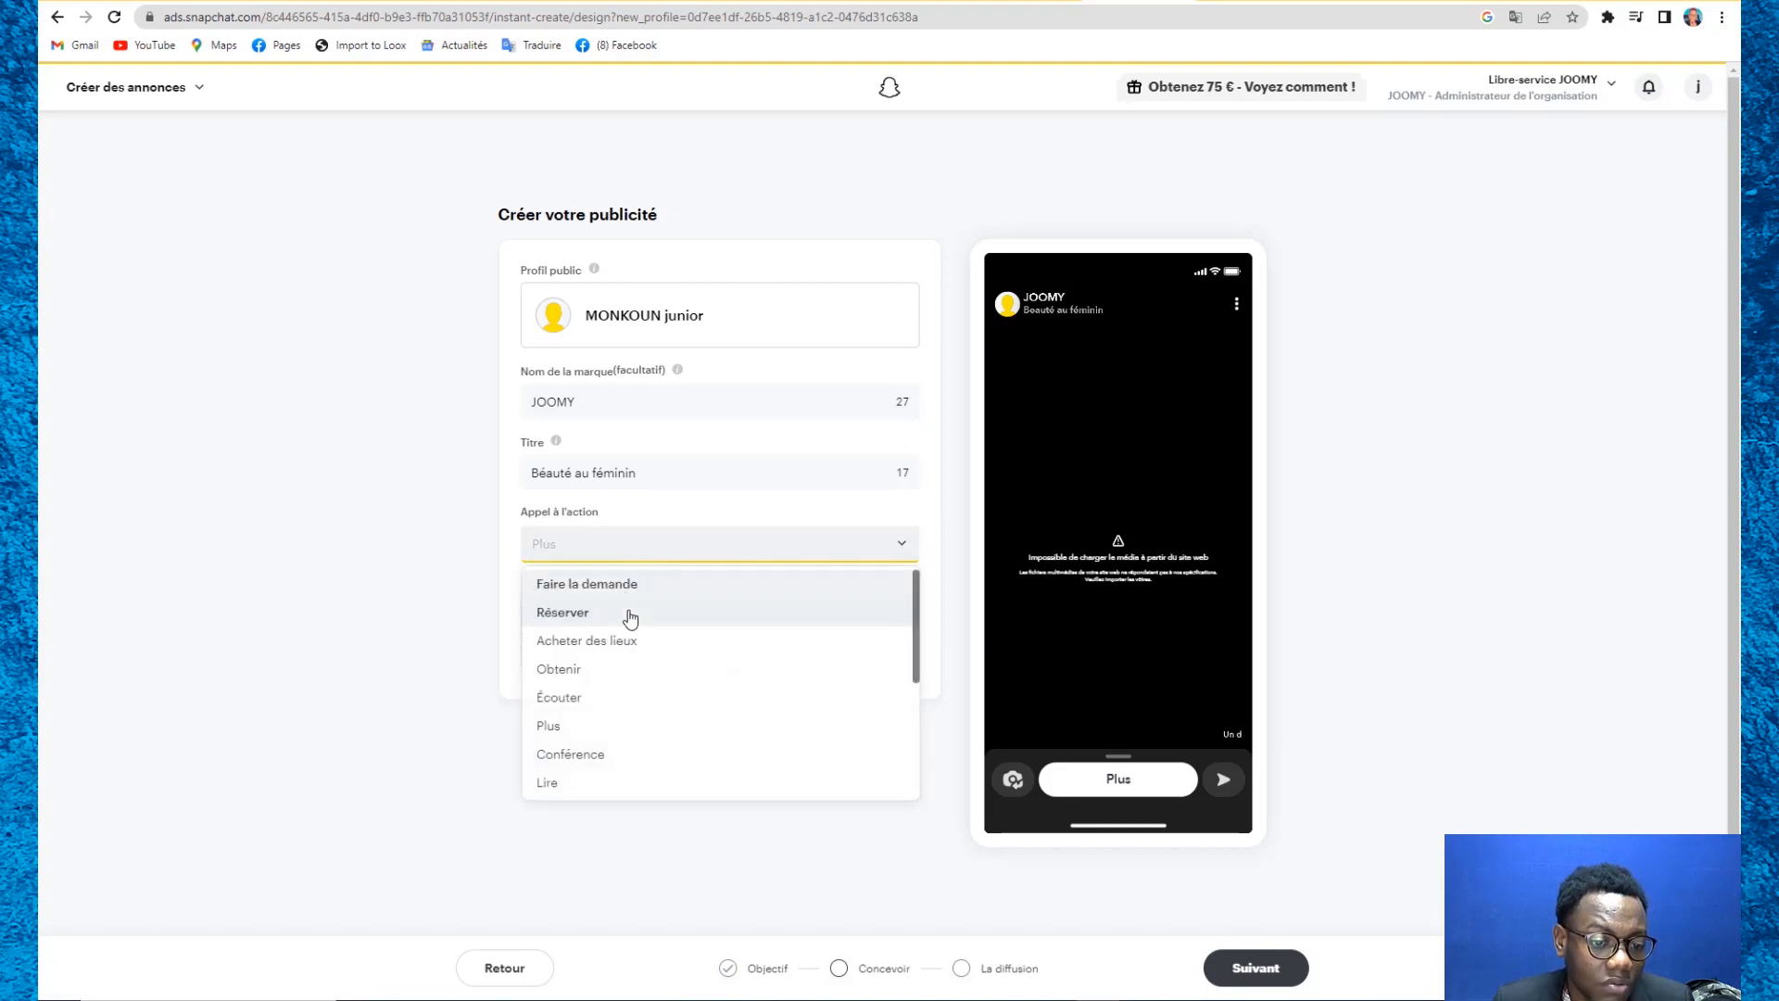
left_click(628, 637)
left_click(644, 552)
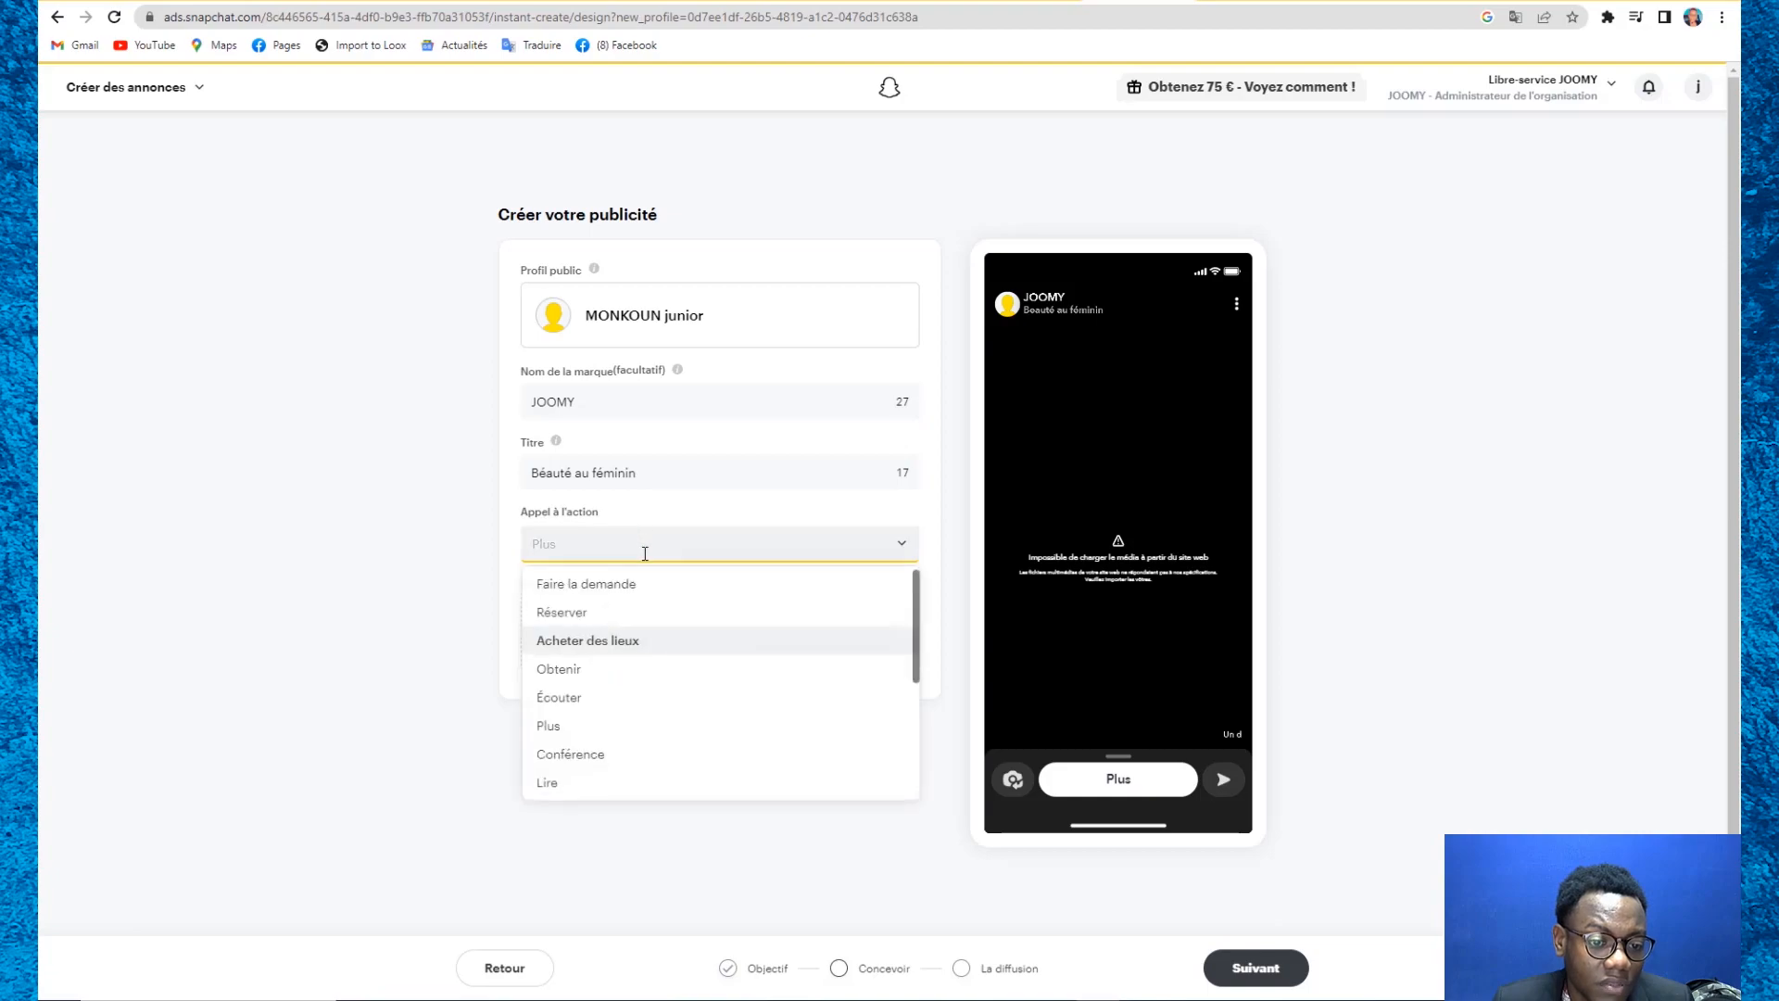
left_click(458, 599)
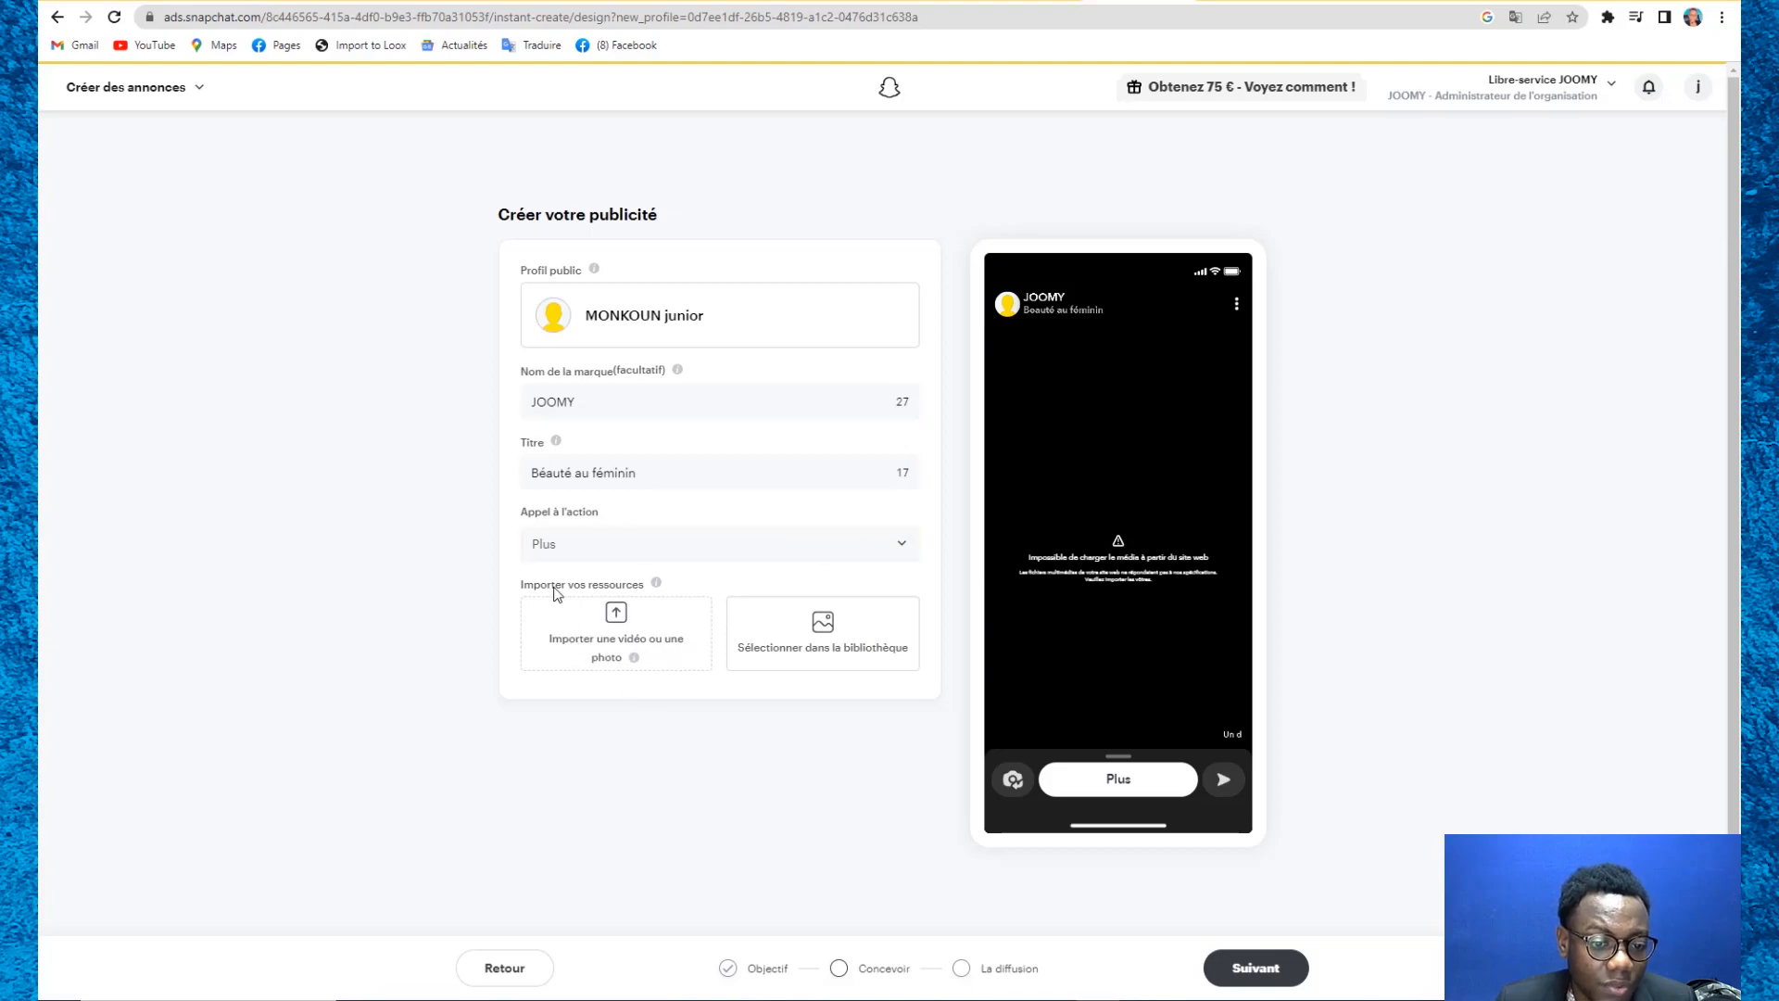
left_click(627, 641)
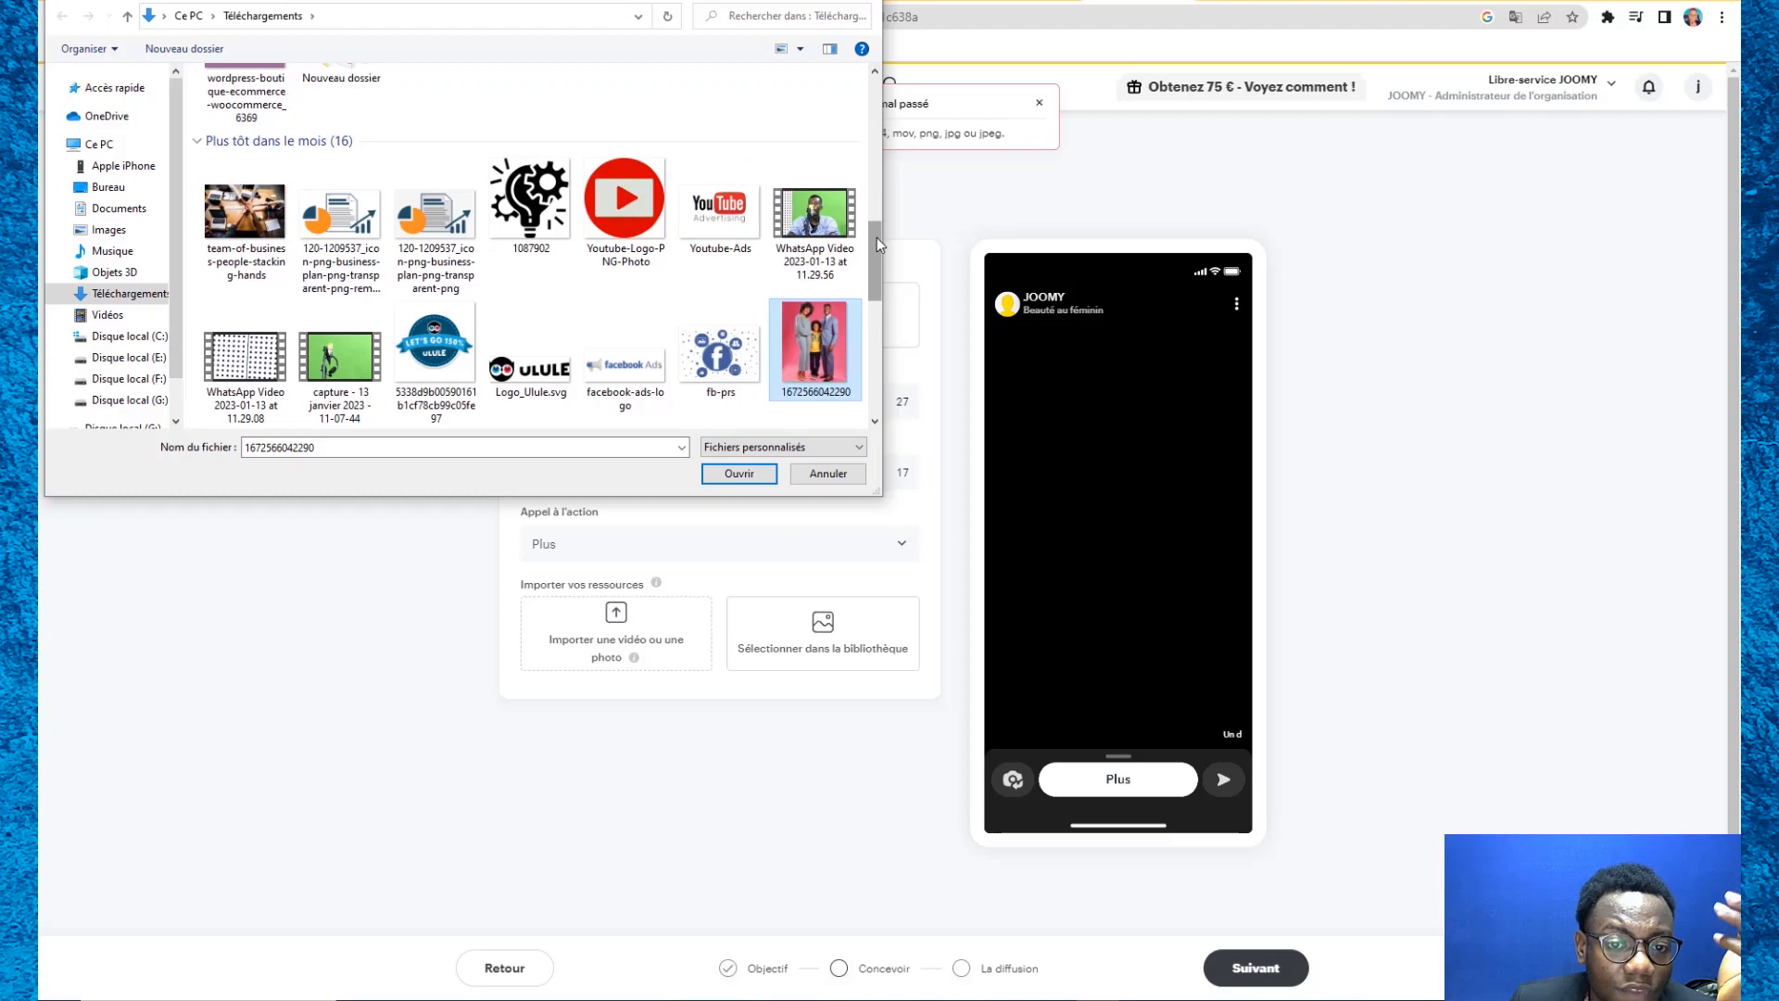
left_click(738, 474)
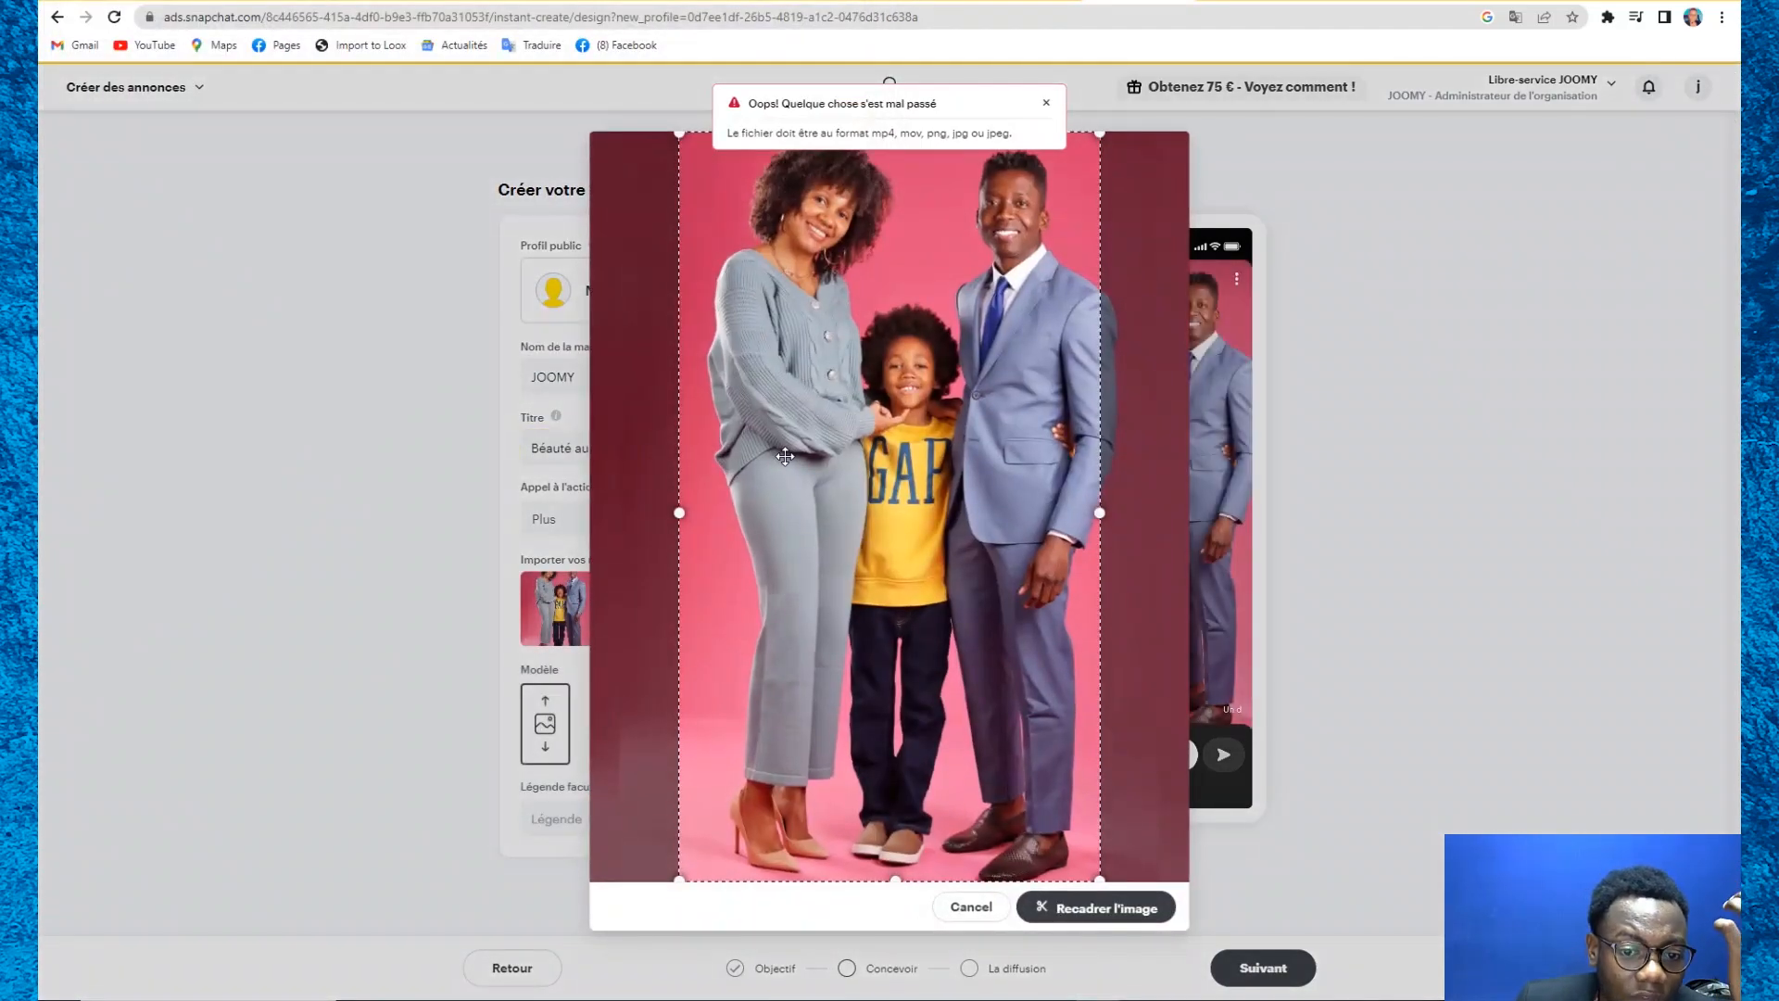
left_click(1064, 906)
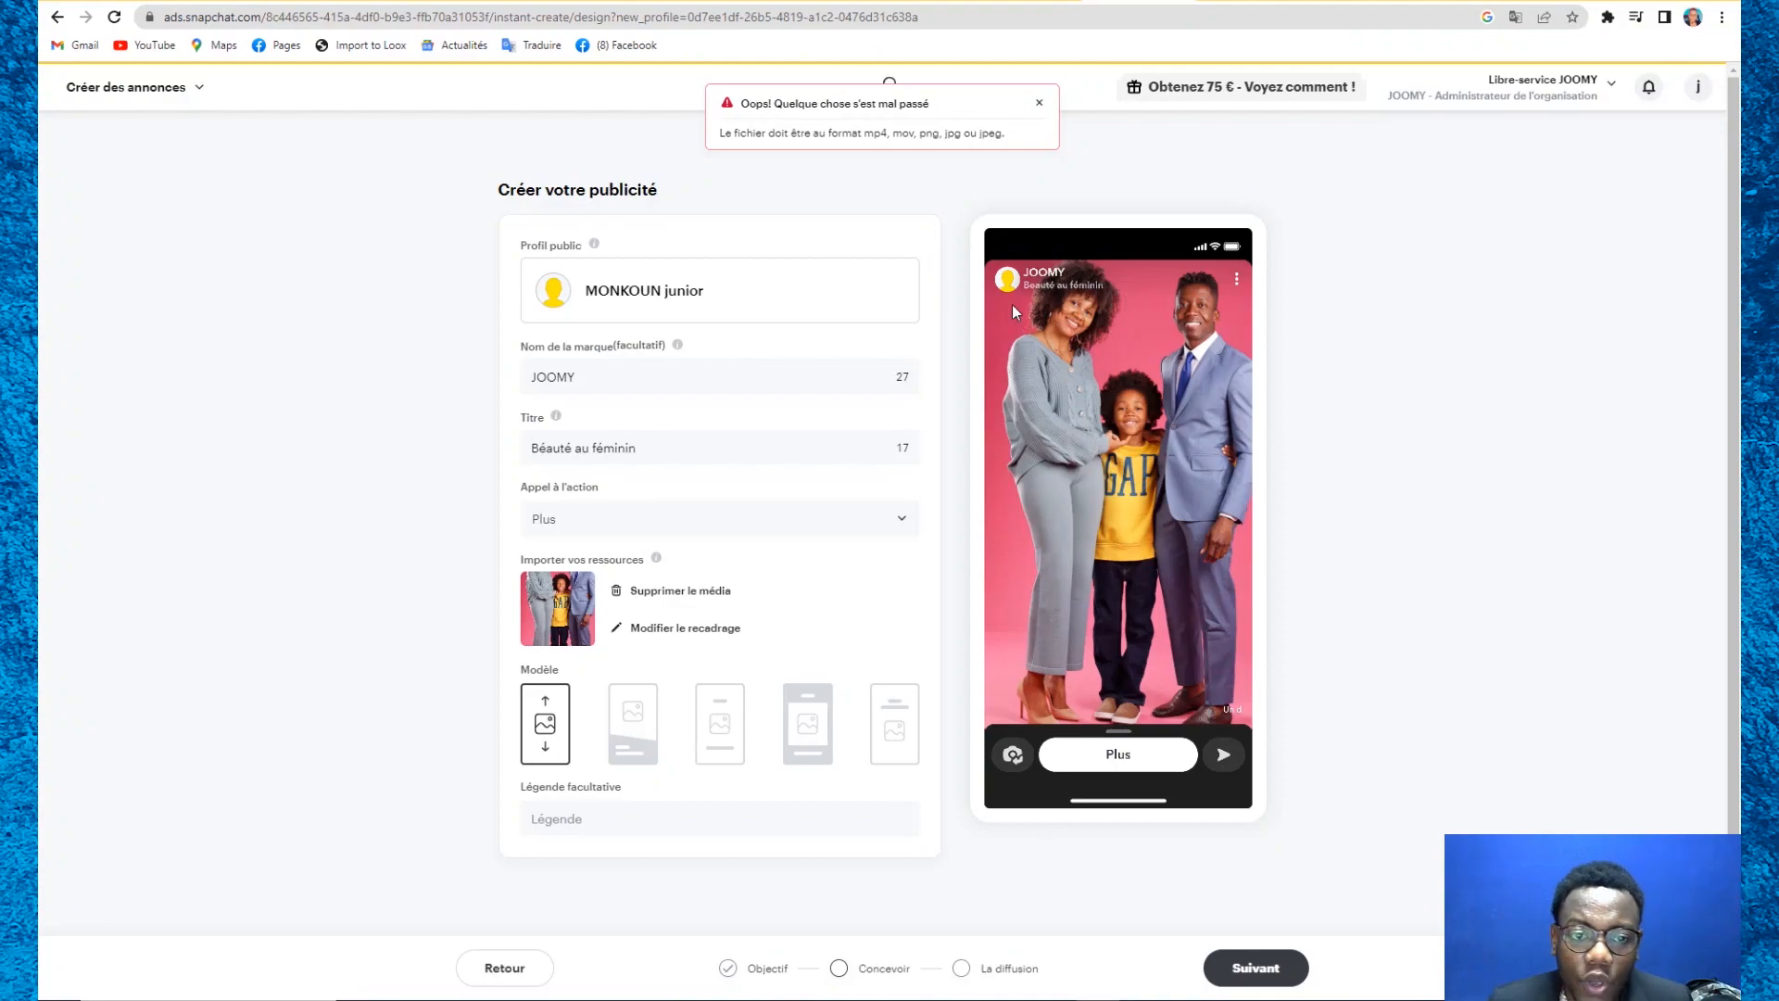
left_click(1039, 102)
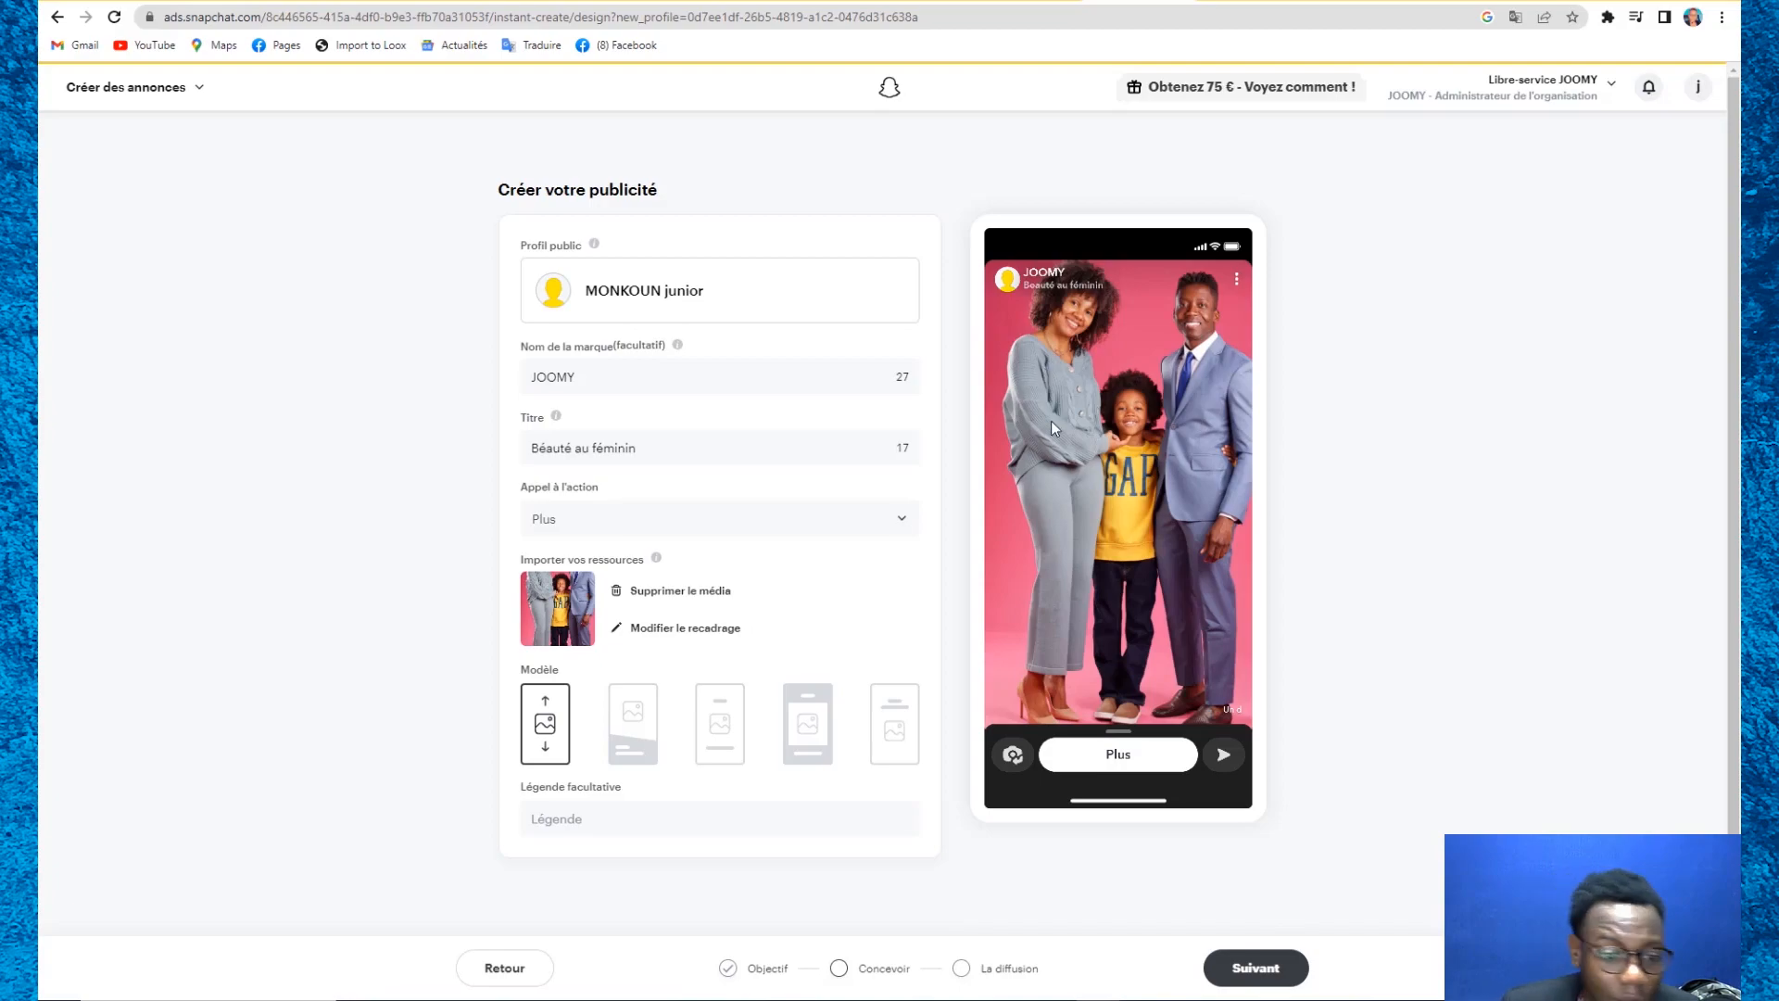
Step: Add the caption "Soyez belle tout les jours" to the ad and continue to the delivery settings
left_click(892, 819)
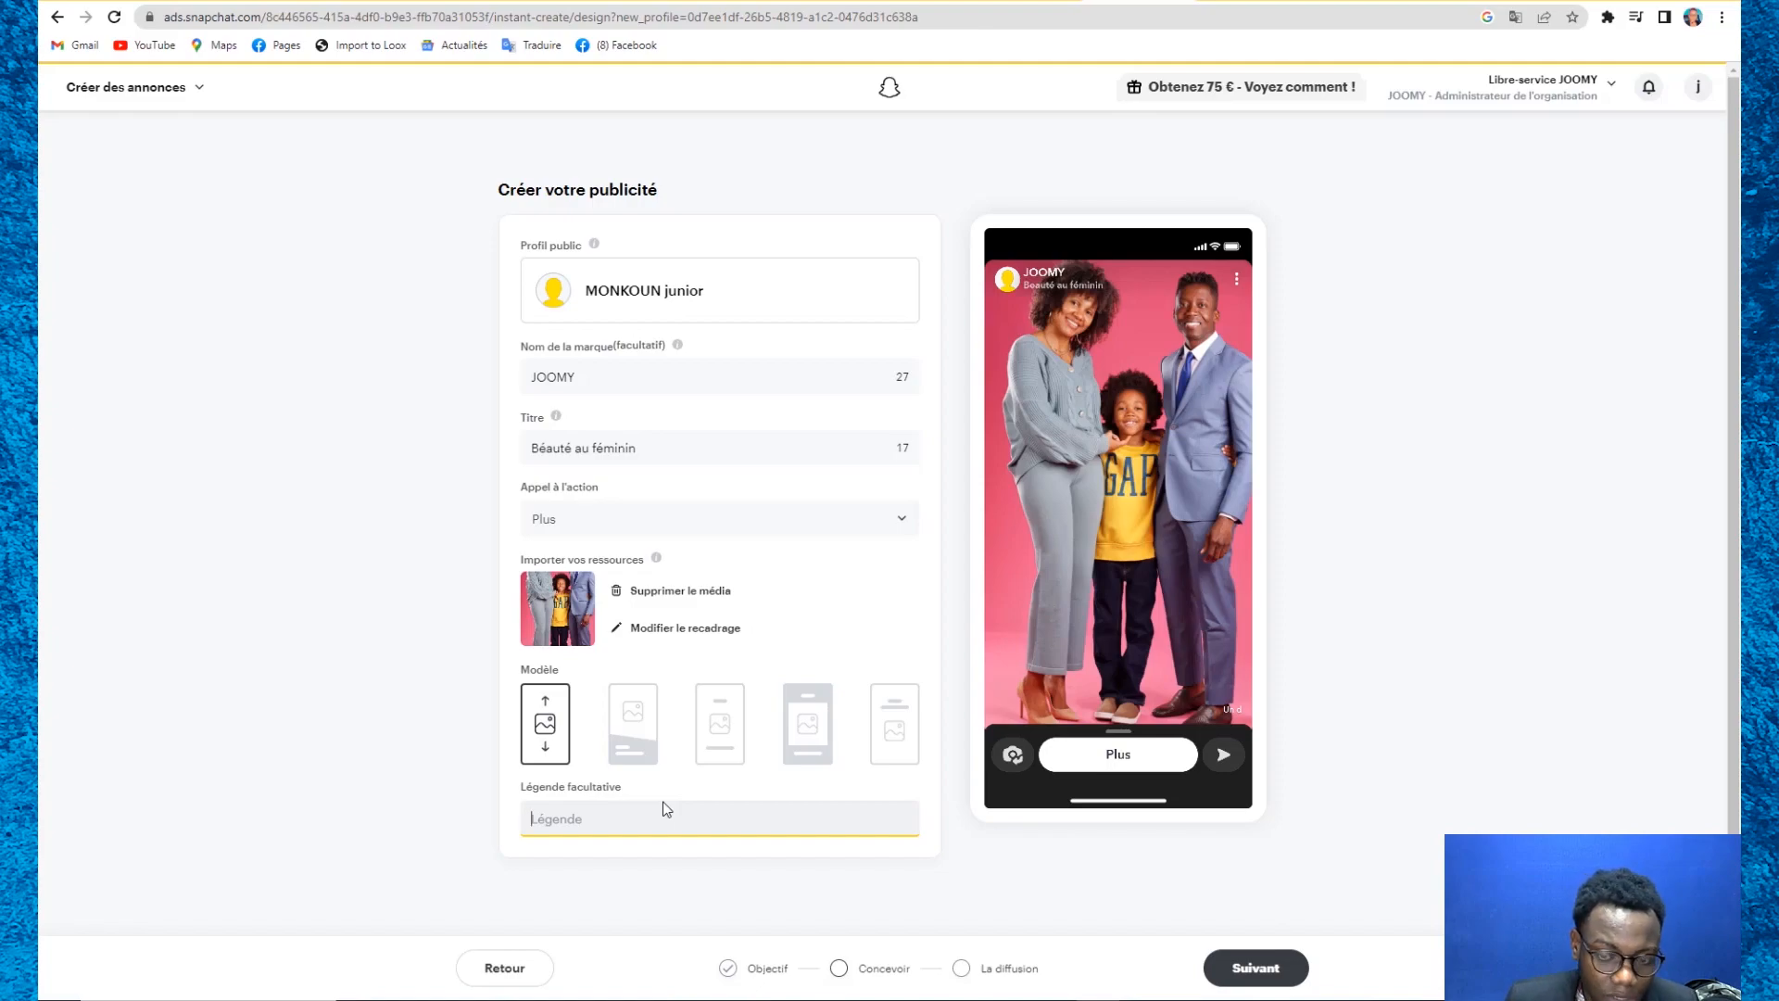
type("S")
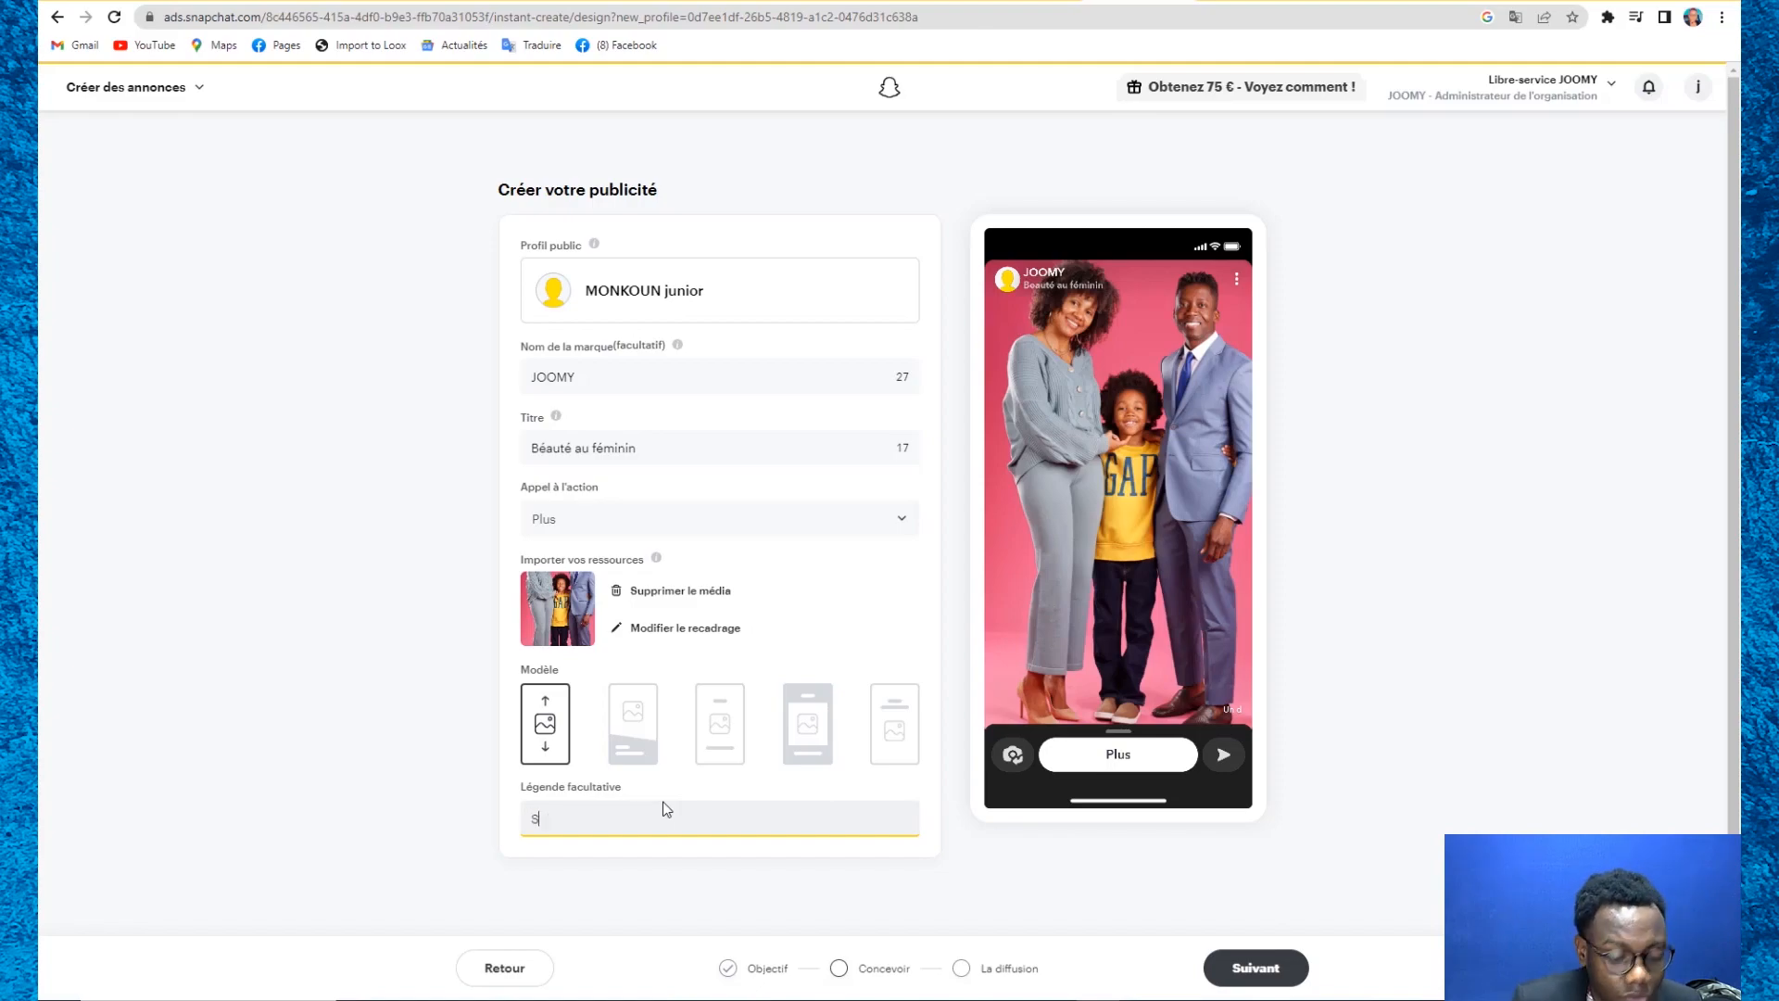
type("oyez ")
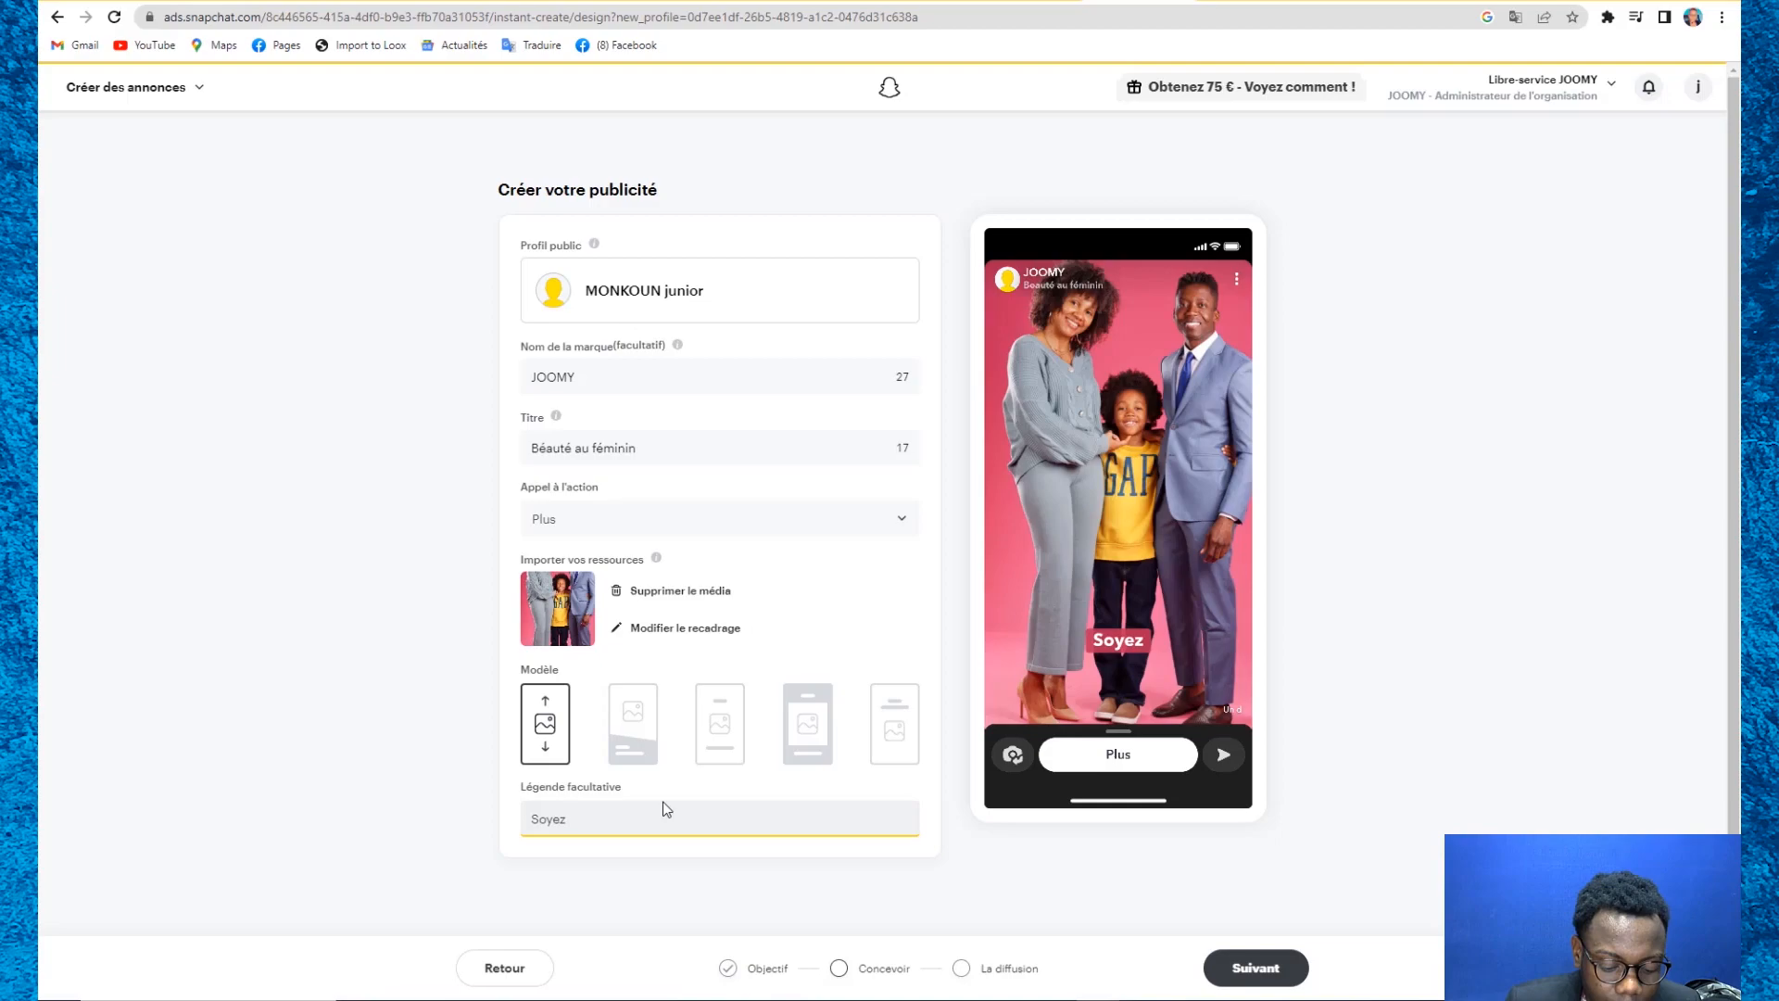
type("belle ")
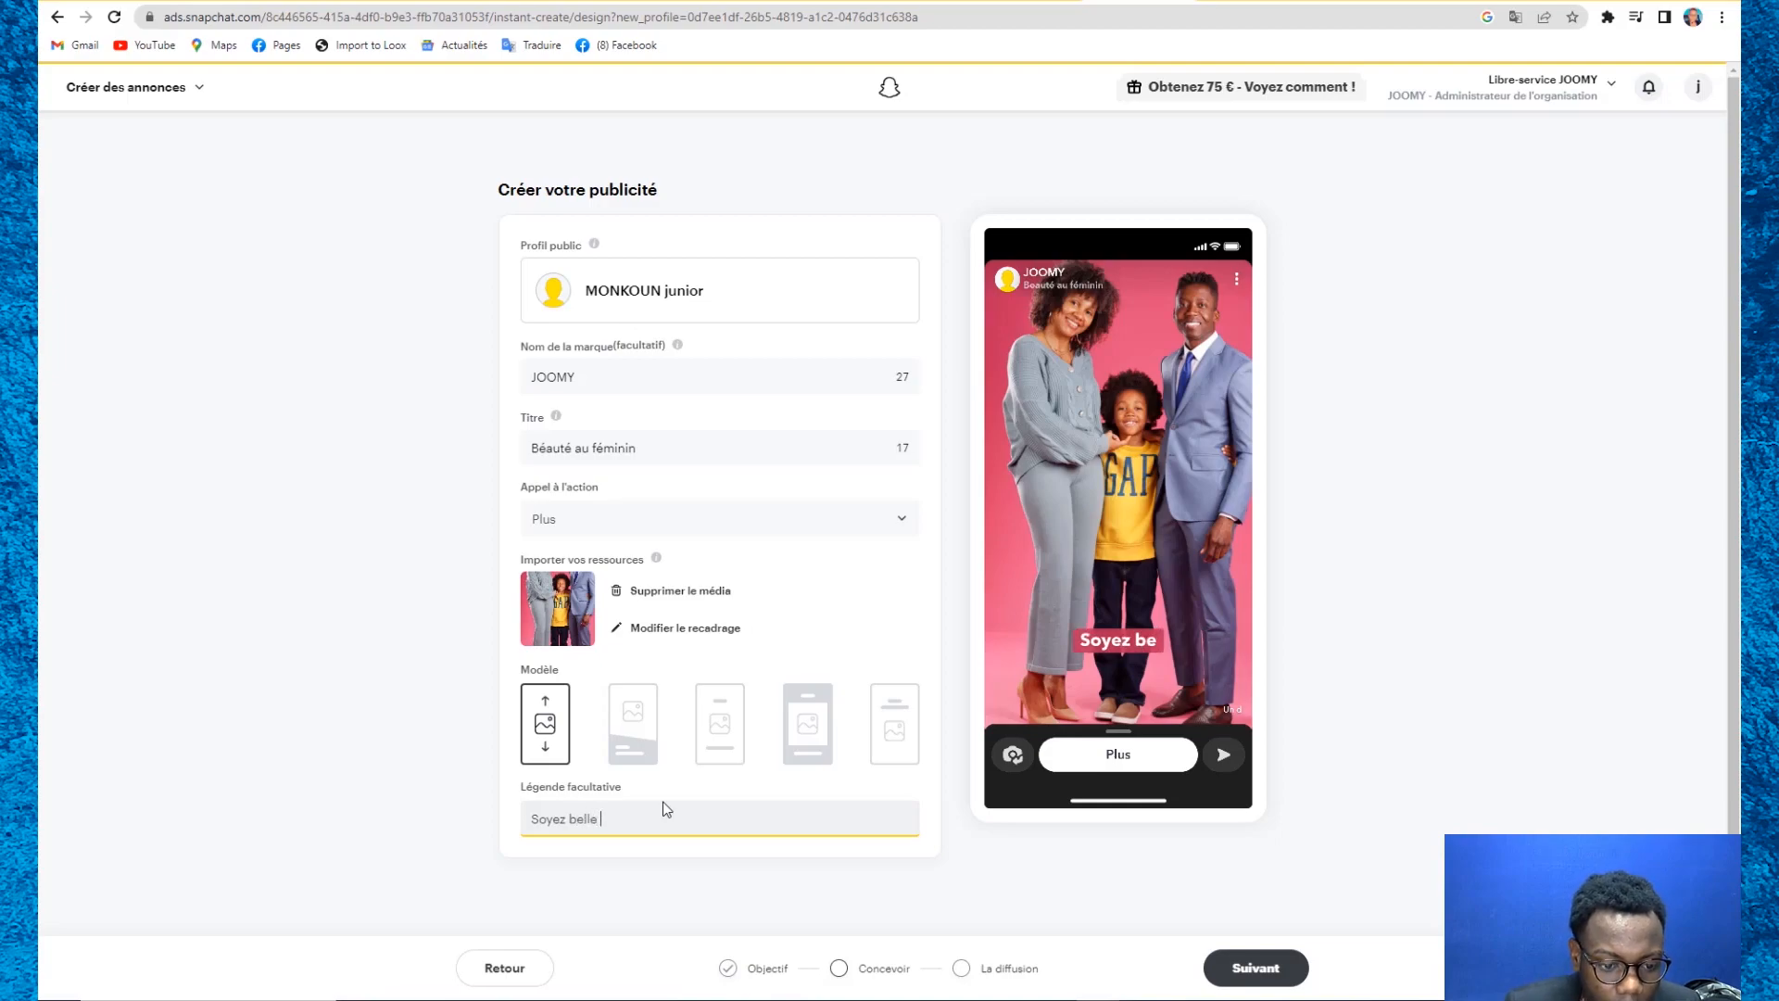
type("to")
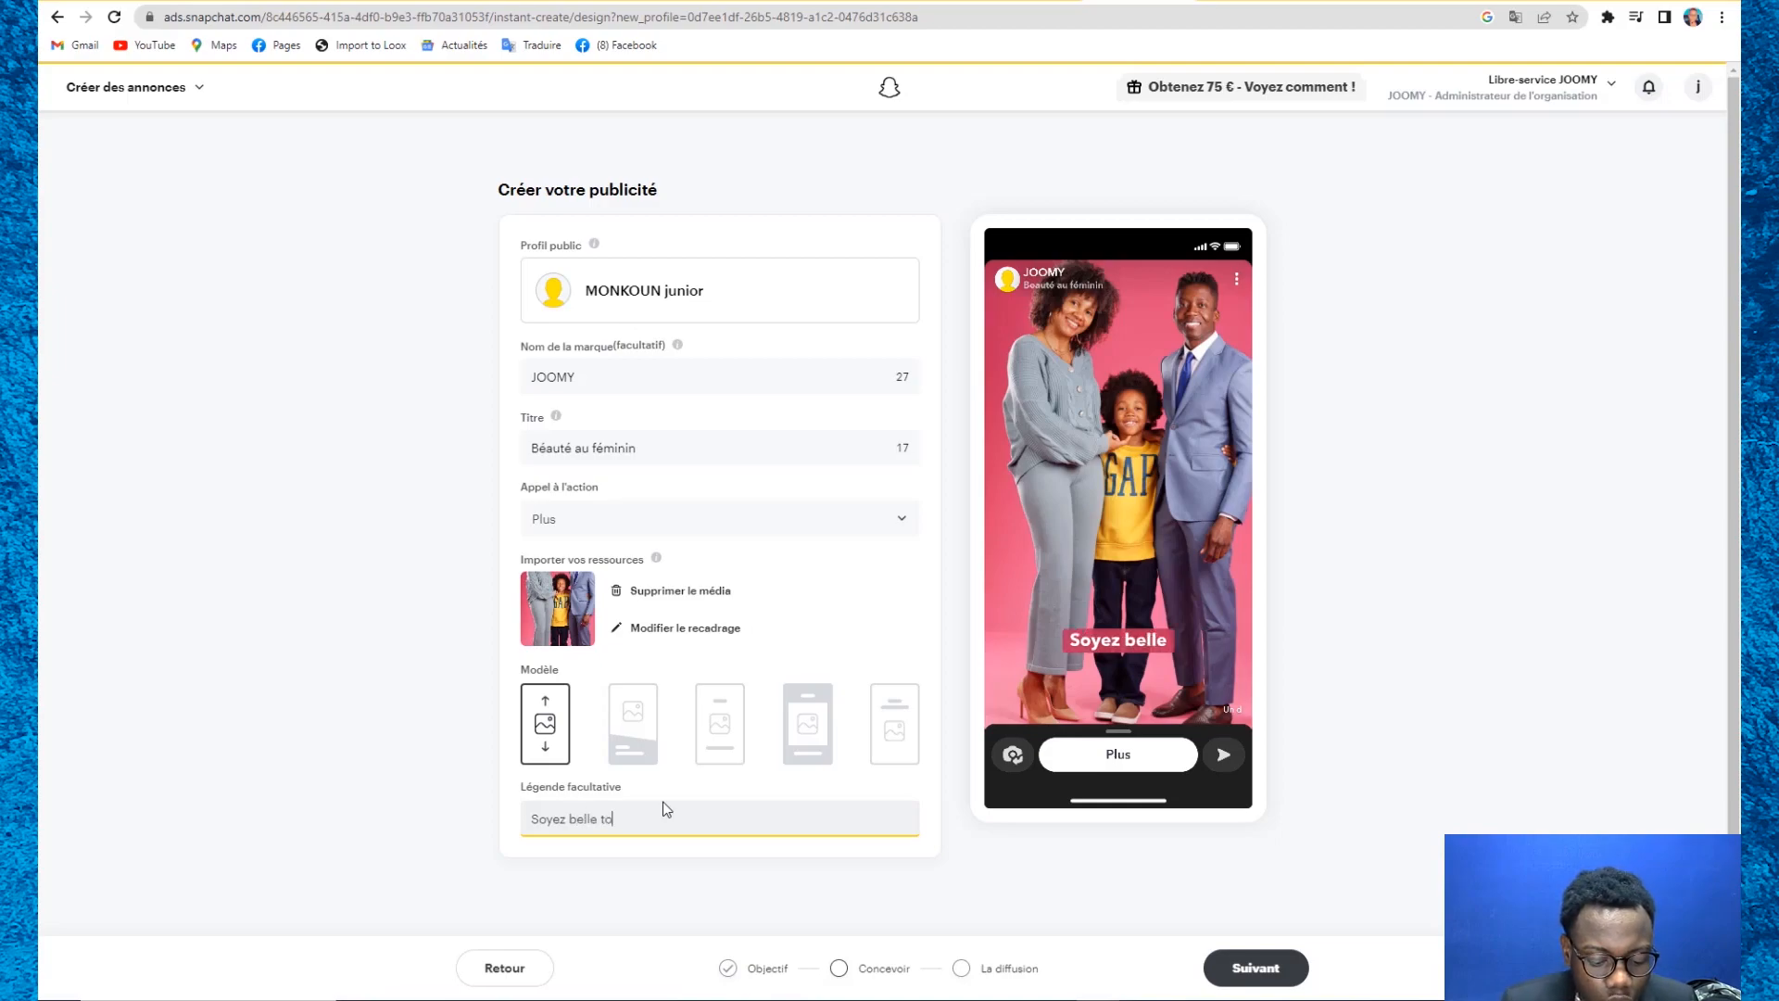
type("ut les jo")
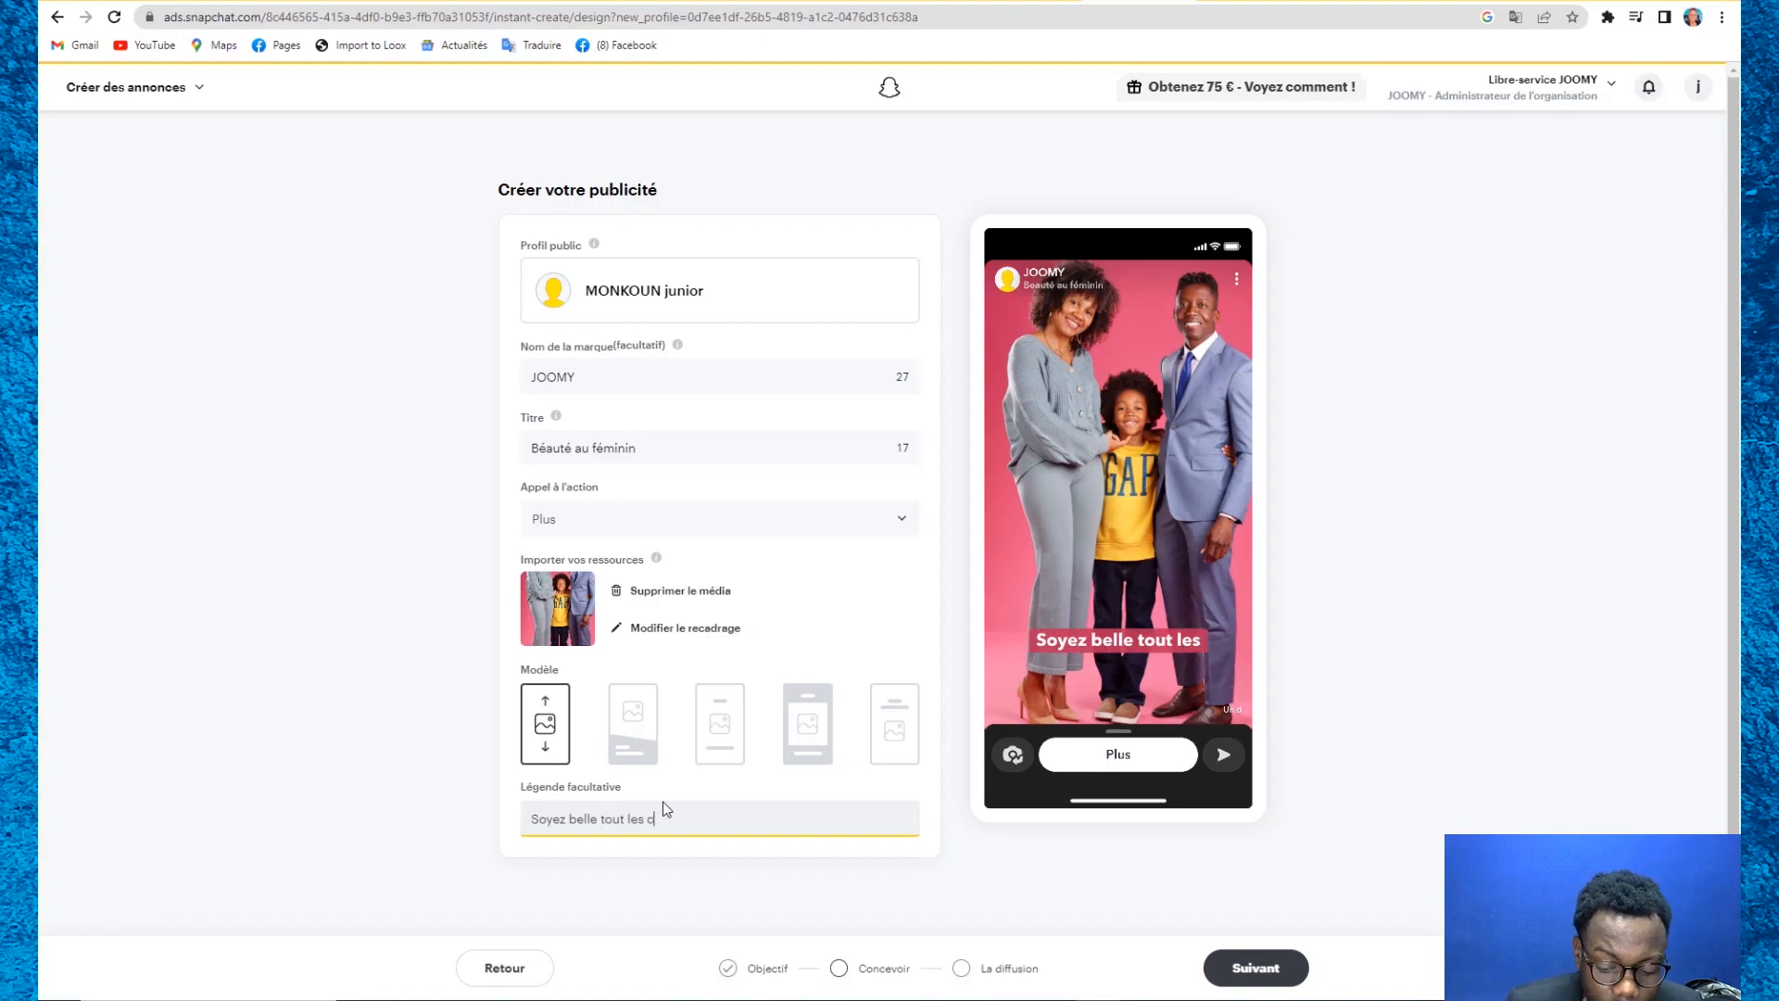
type("urs")
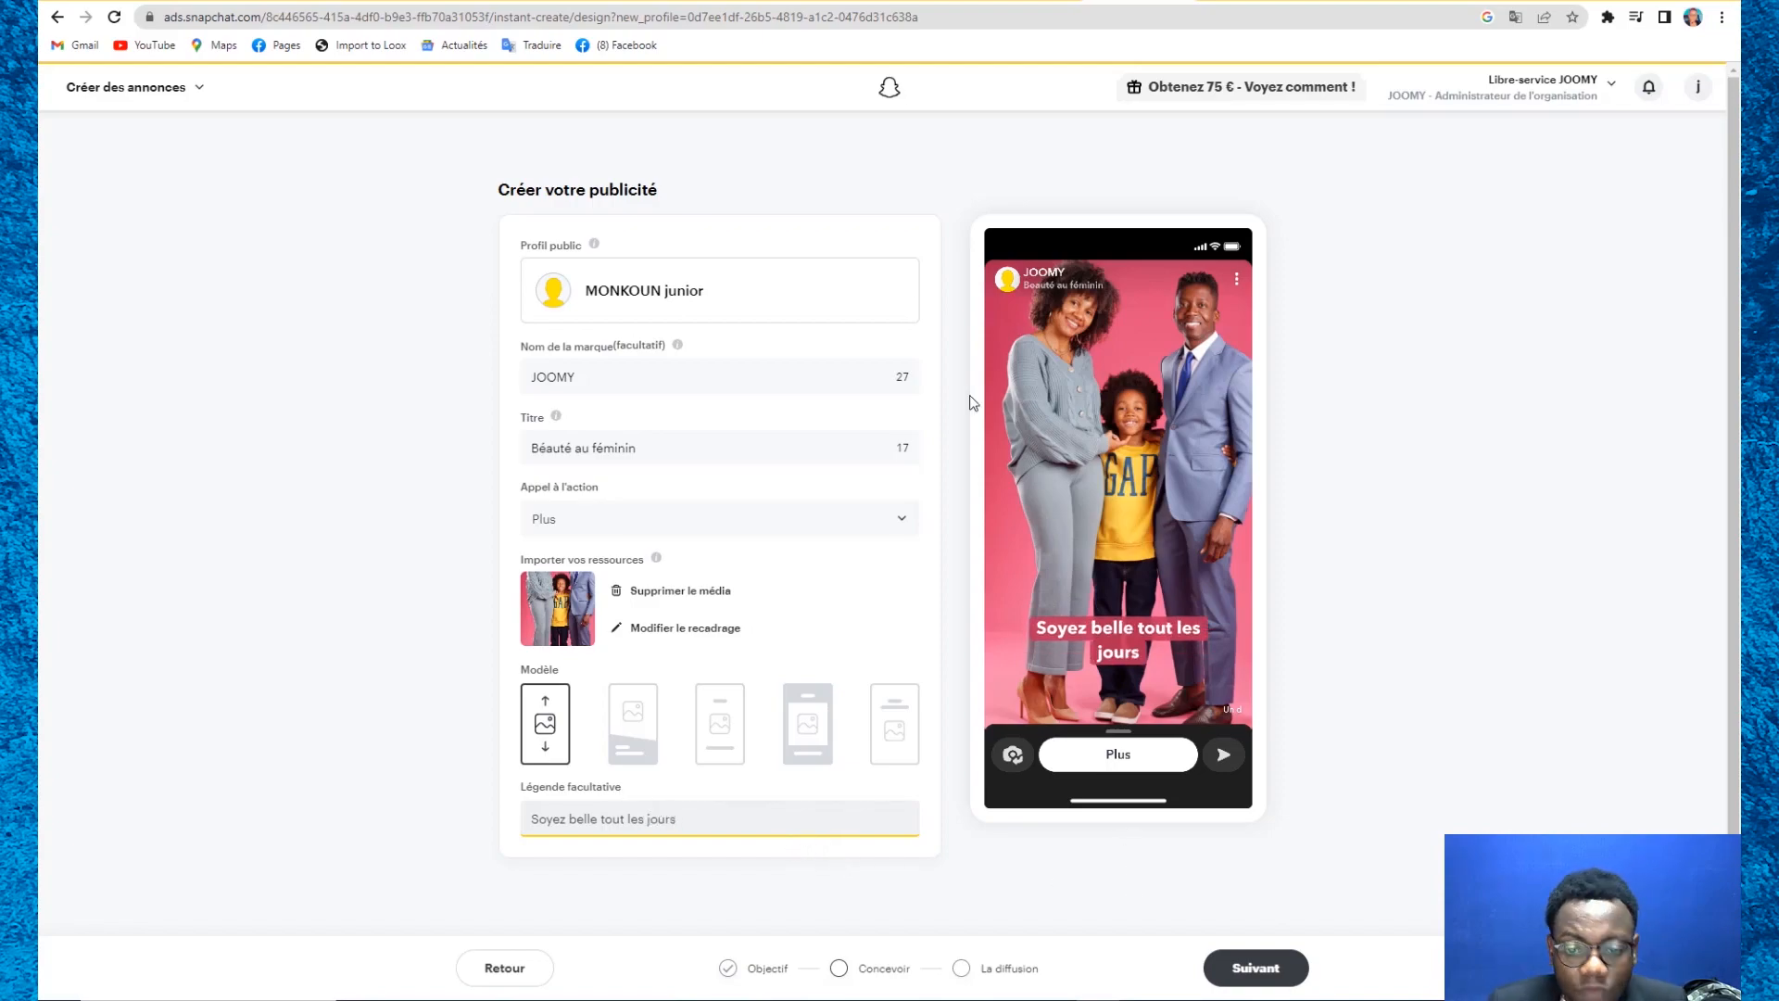
left_click(1284, 962)
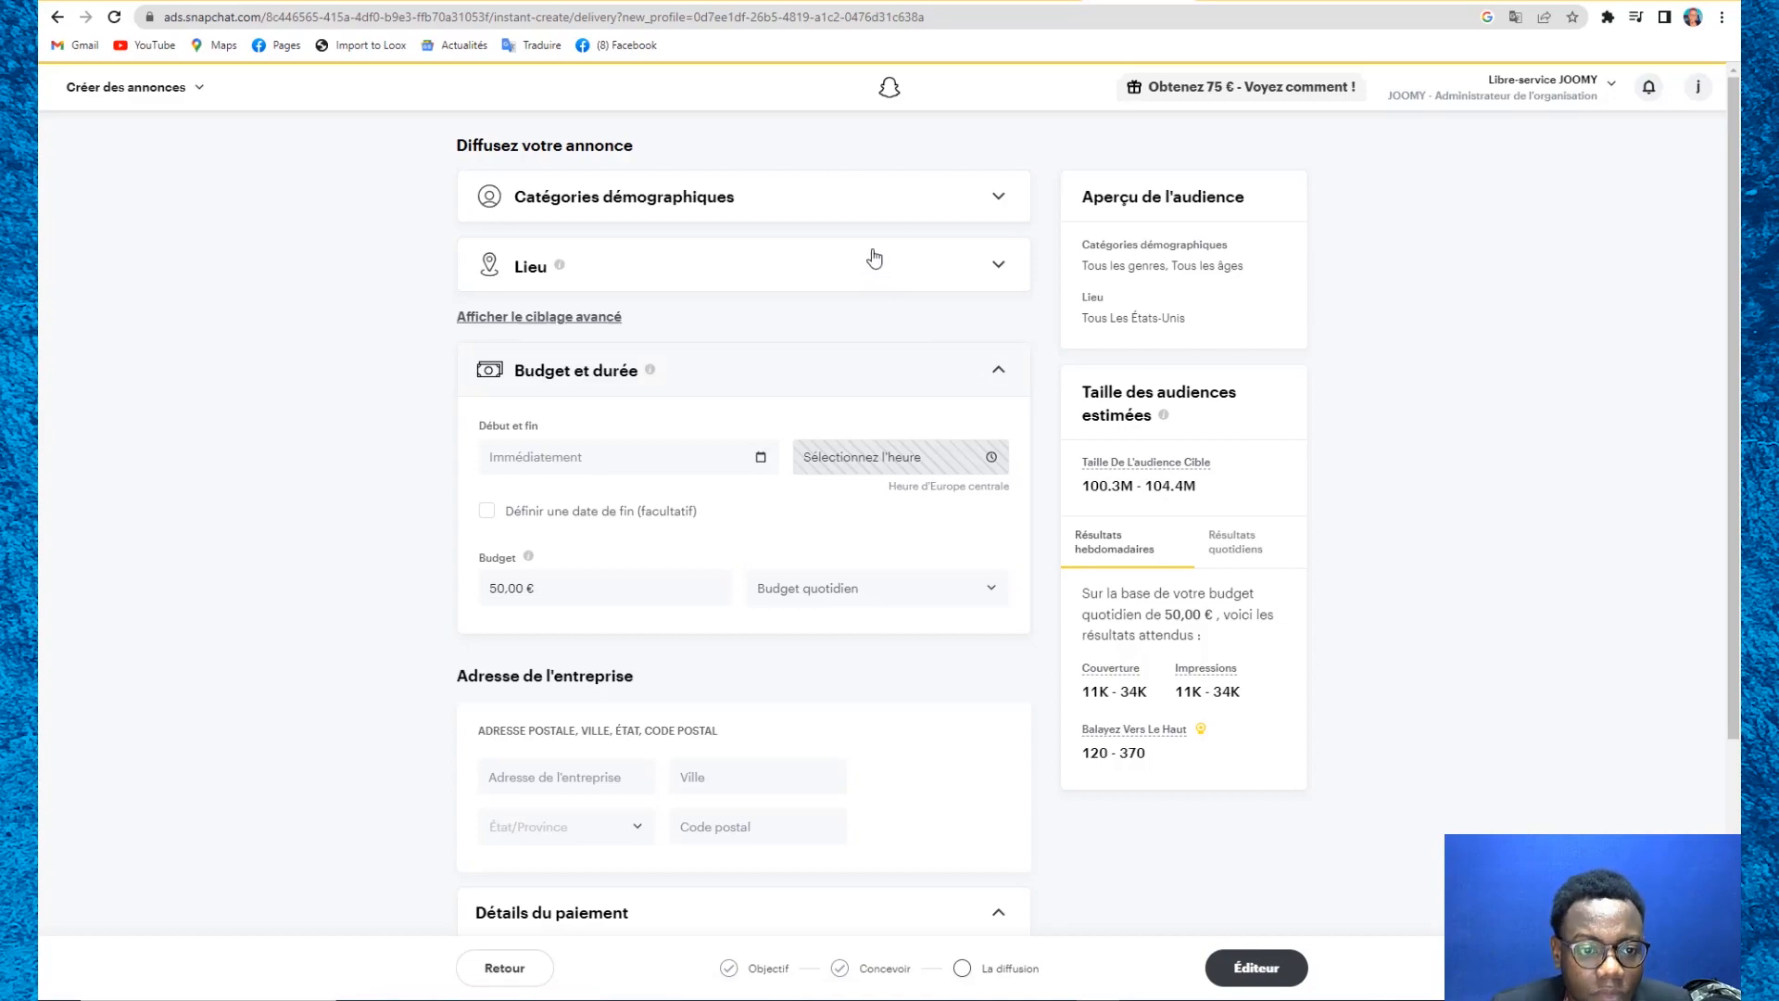
Step: Target women aged 20 to 32 with English as the language in the ad's demographic categories
left_click(837, 219)
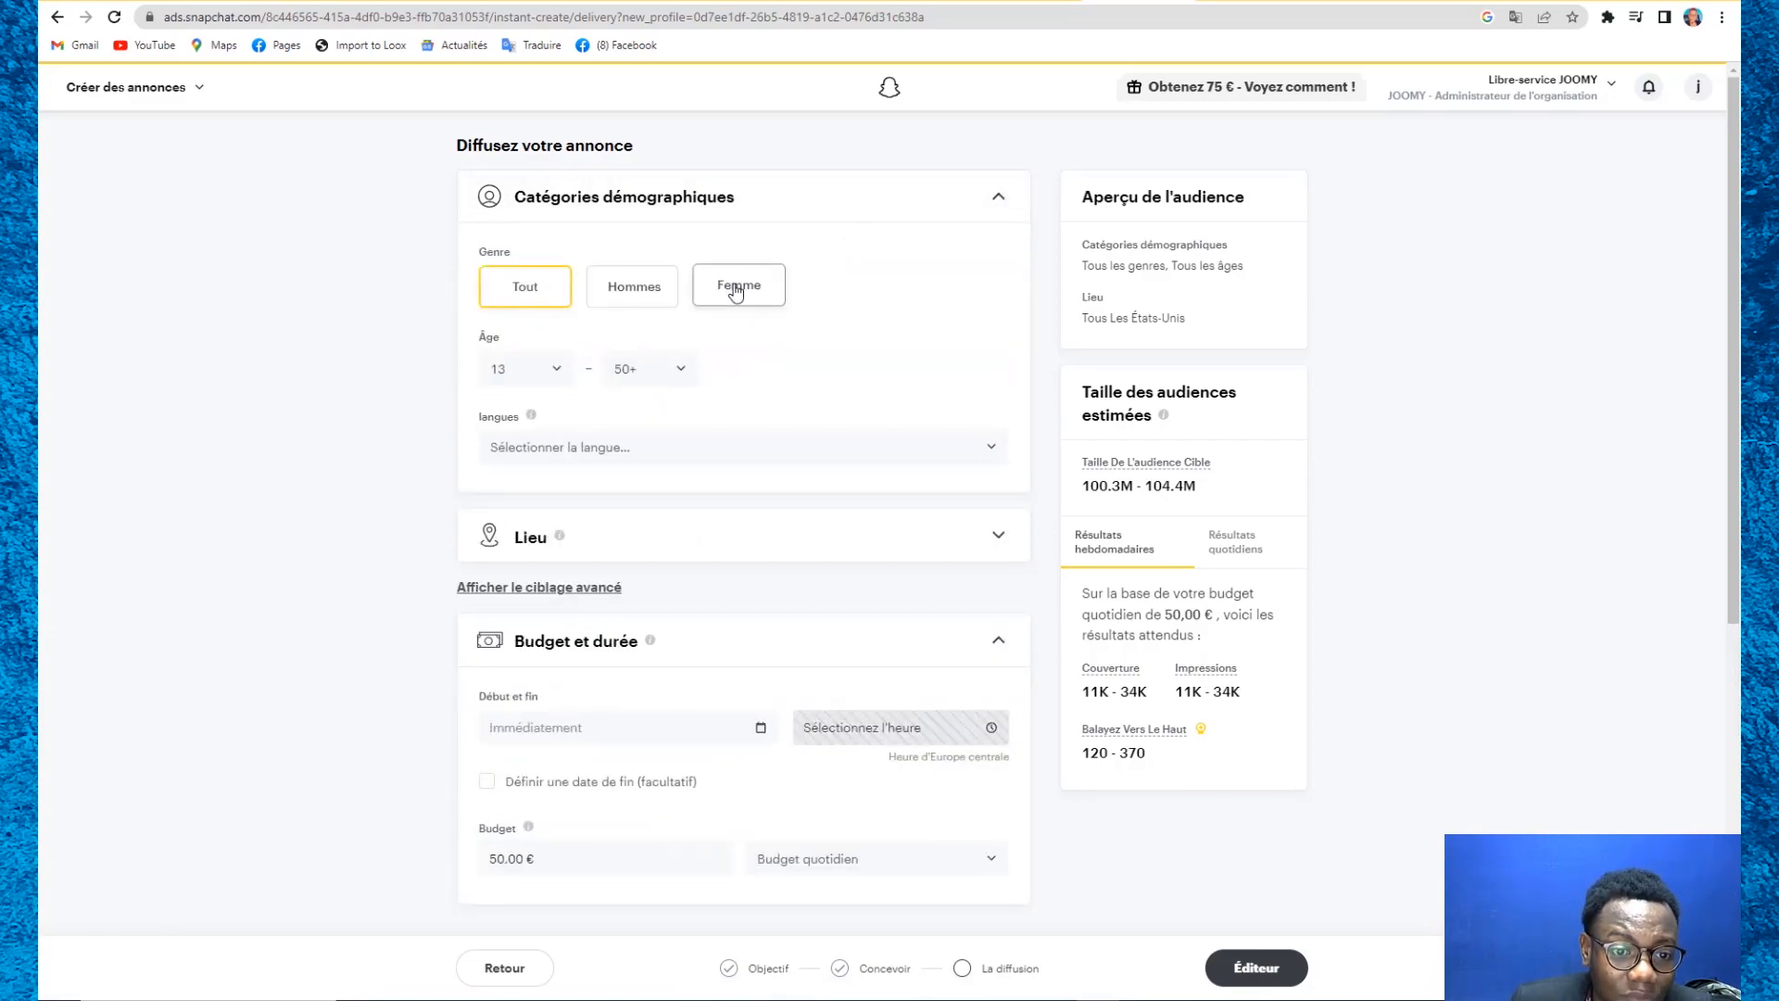
left_click(735, 289)
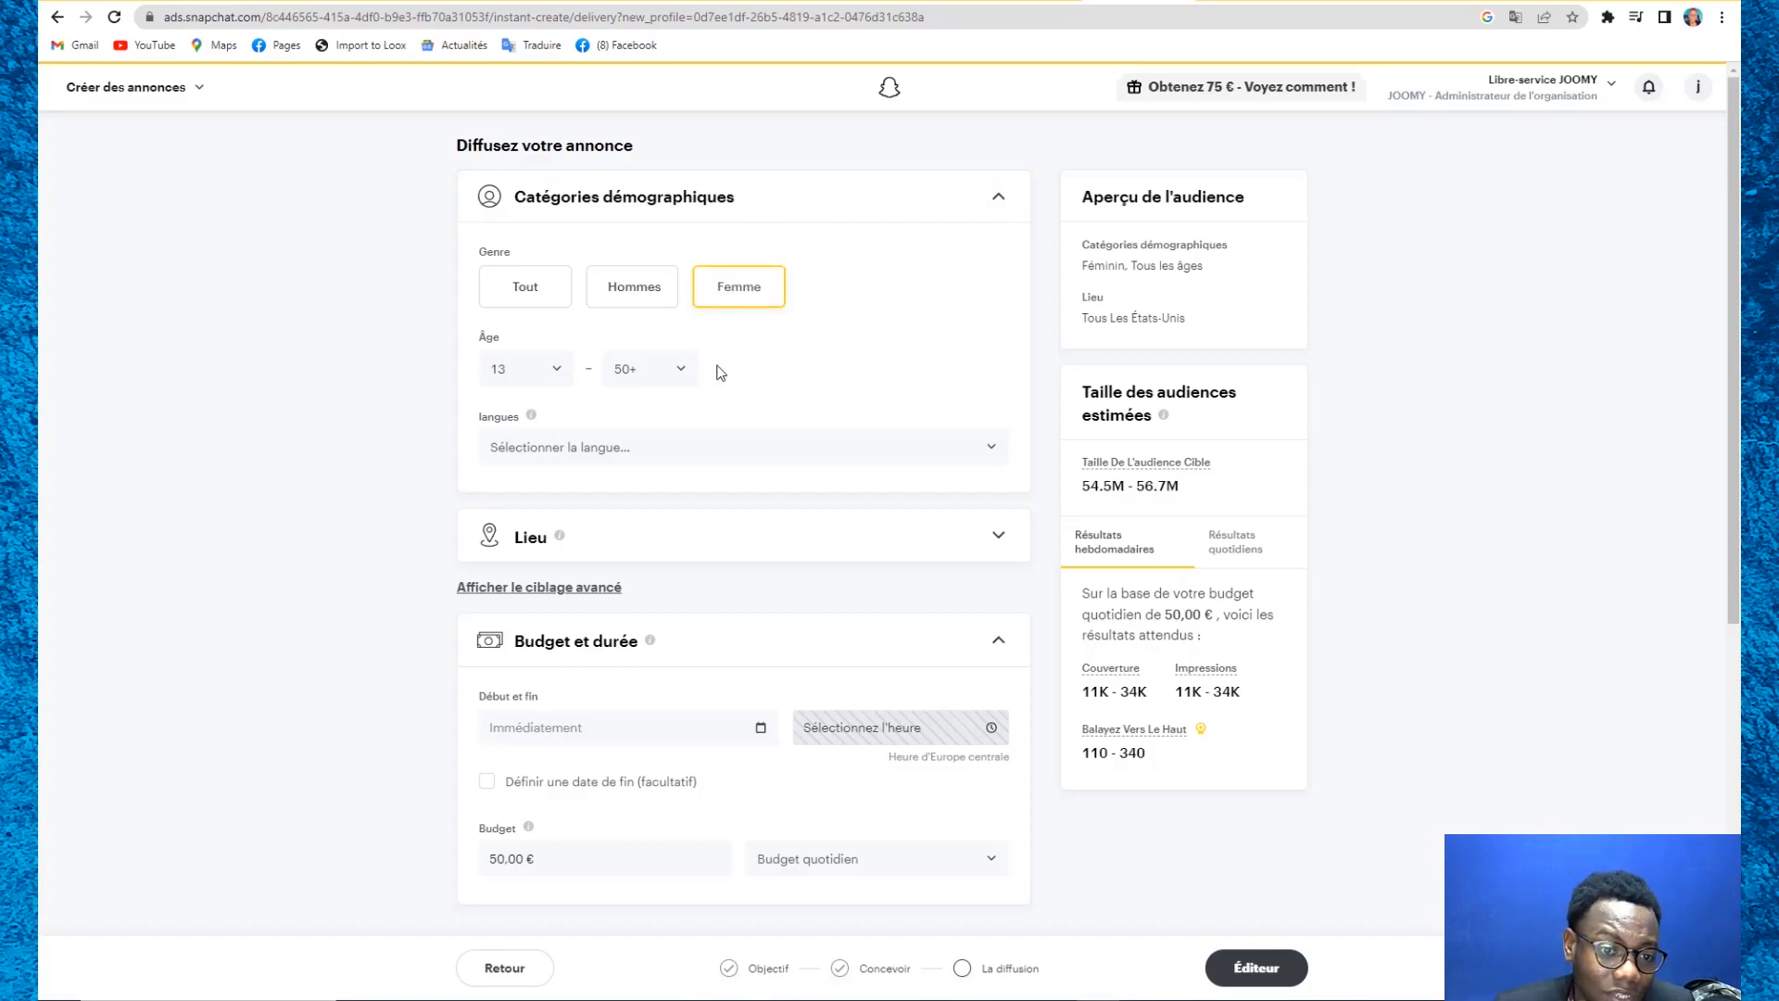
left_click(555, 370)
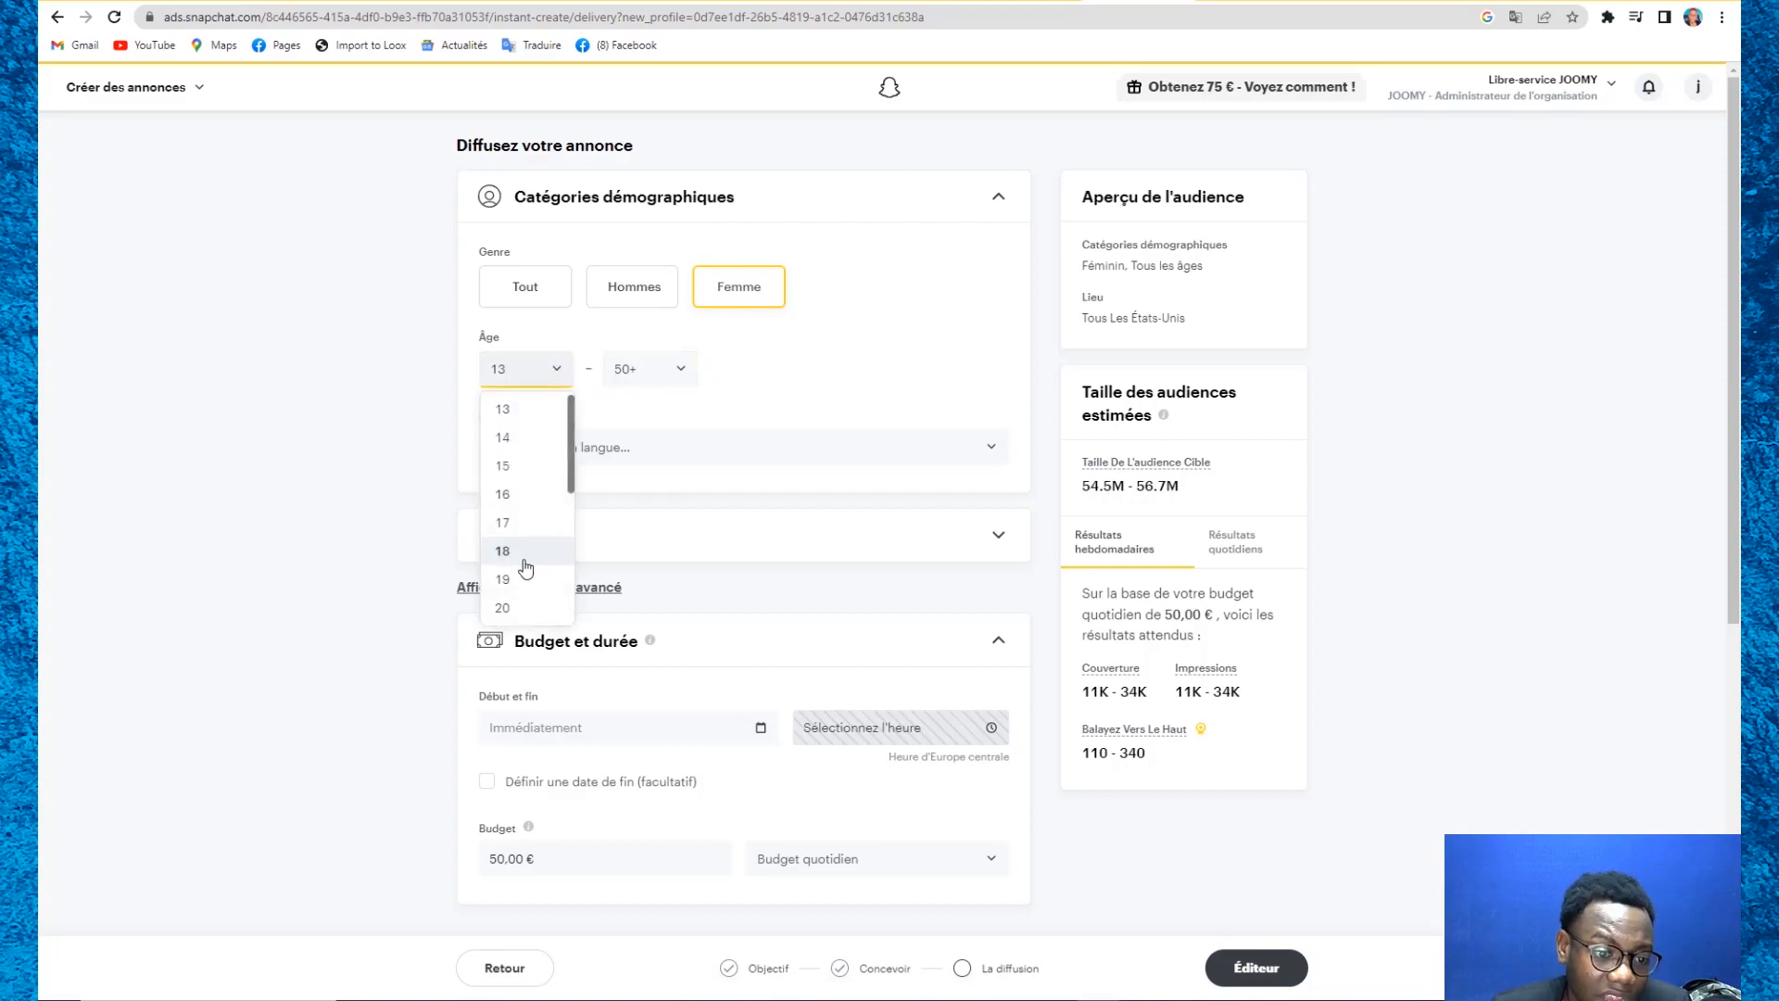
left_click(519, 607)
left_click(667, 370)
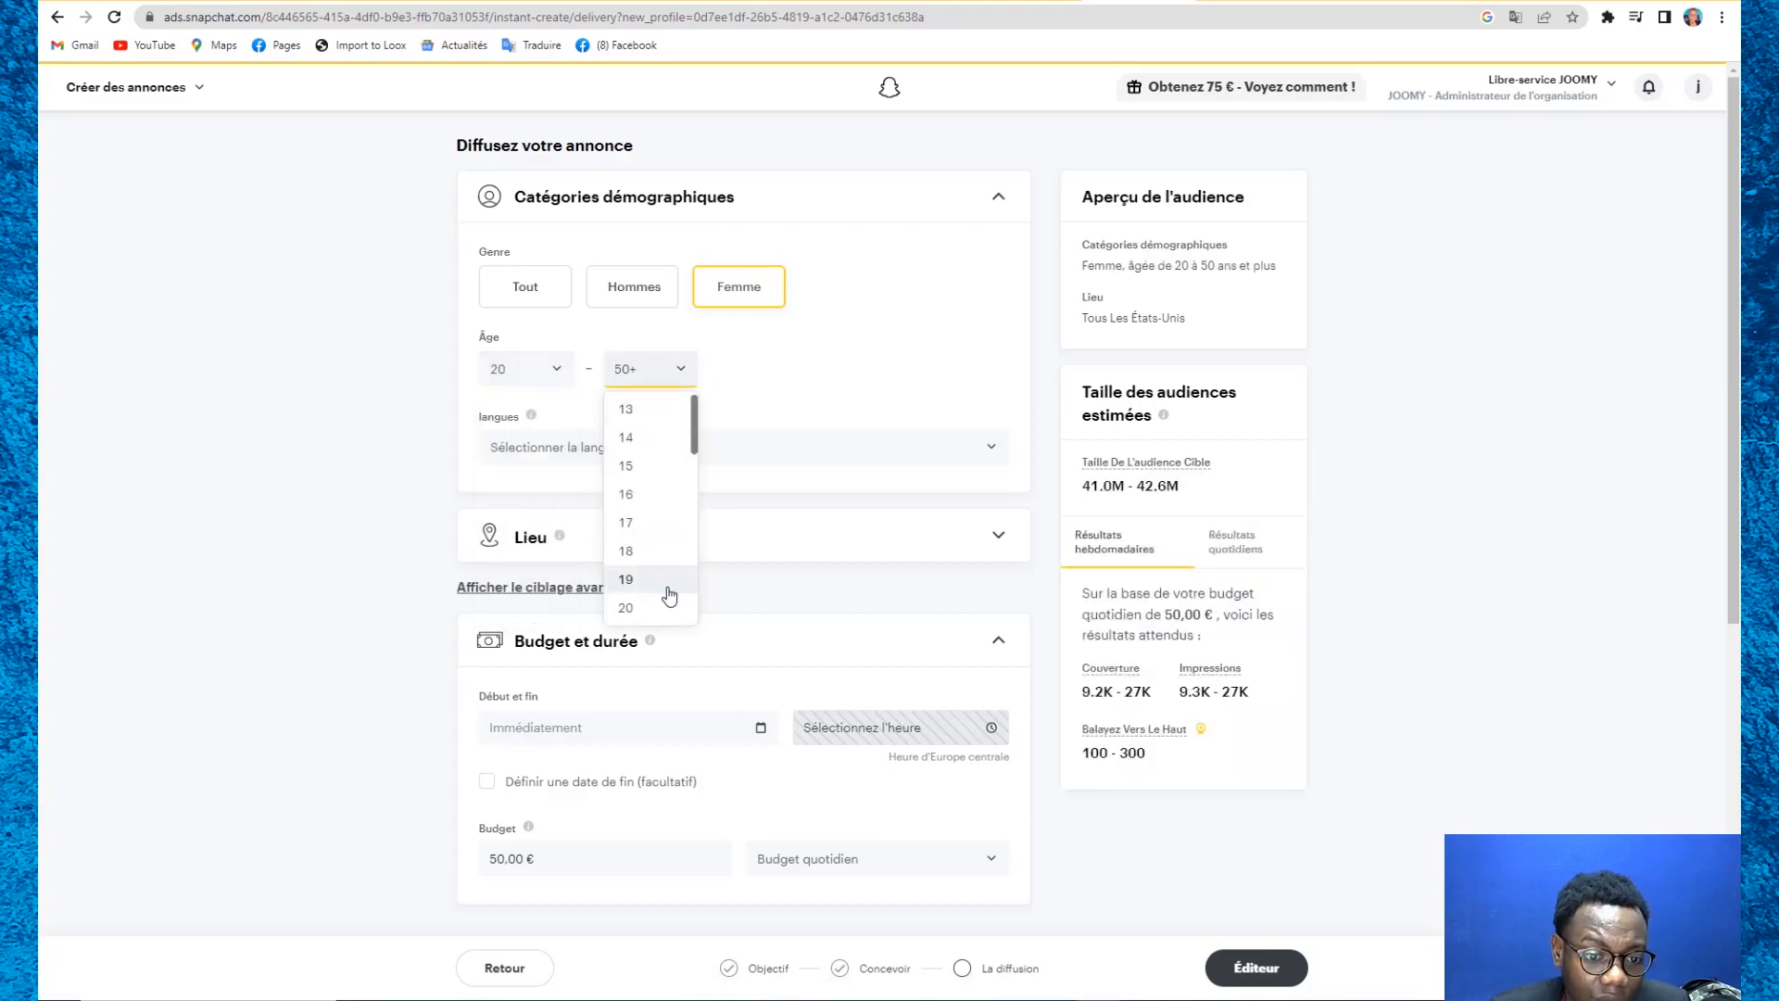
scroll(666, 595, "down", 4)
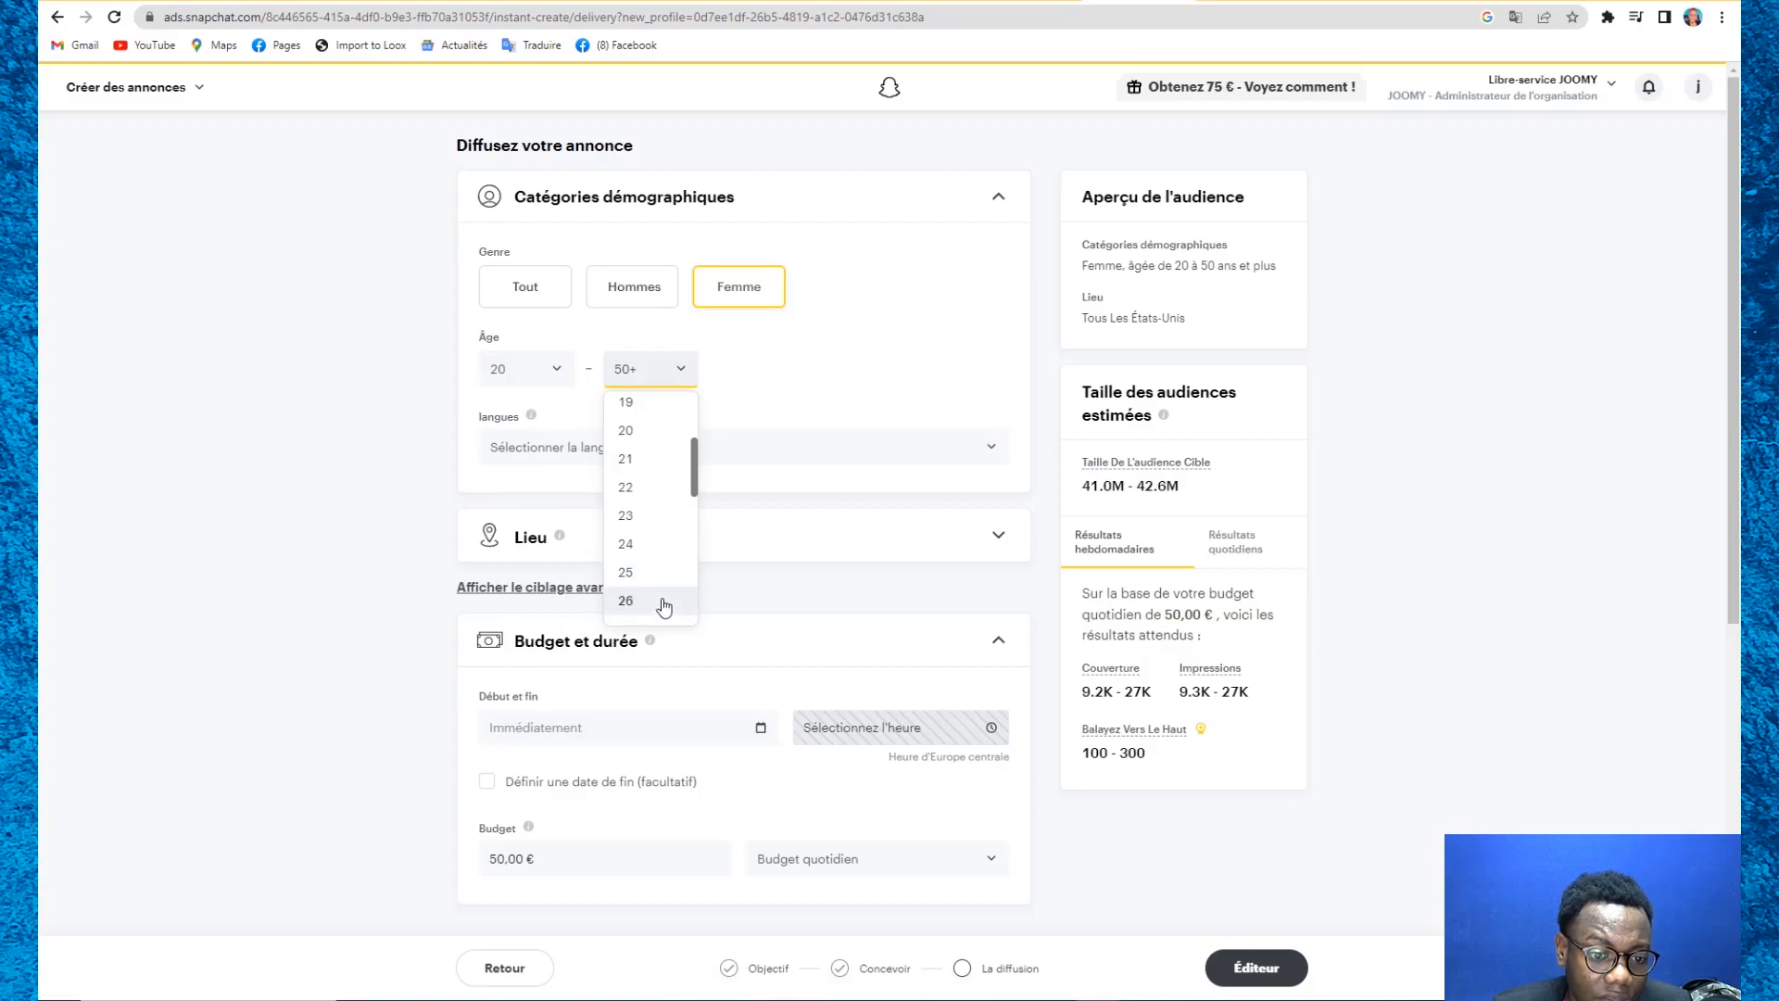
left_click(663, 607)
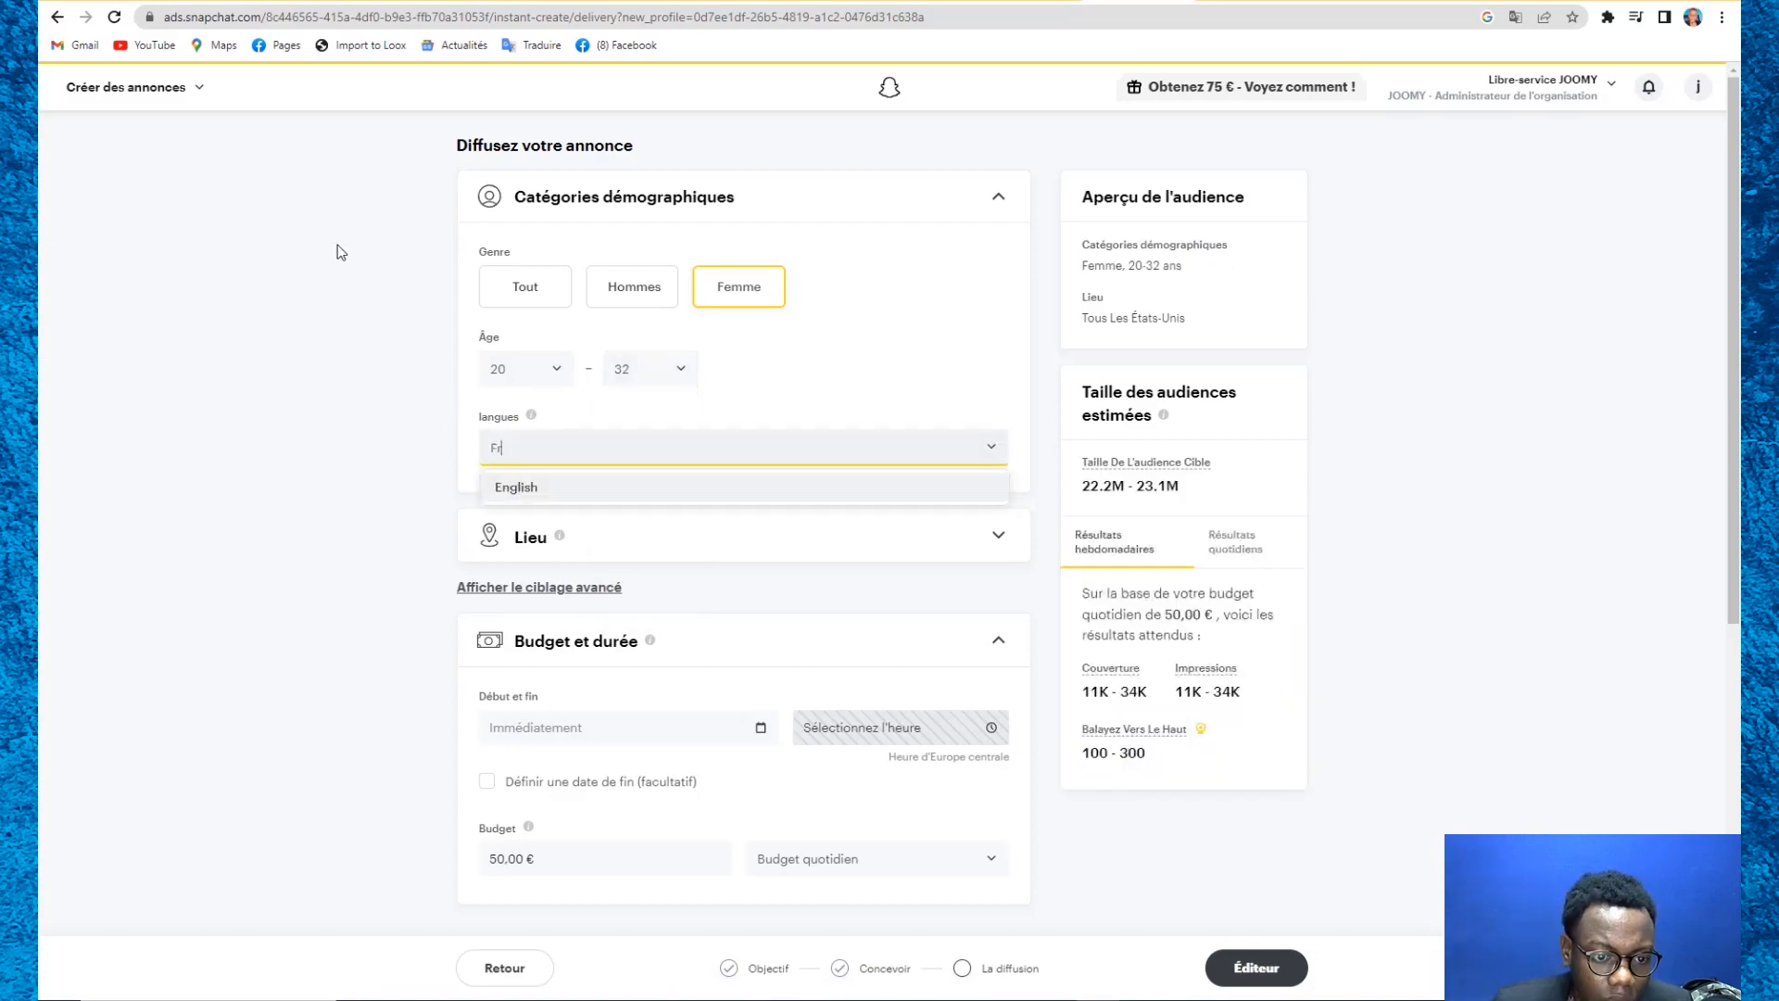
left_click(712, 488)
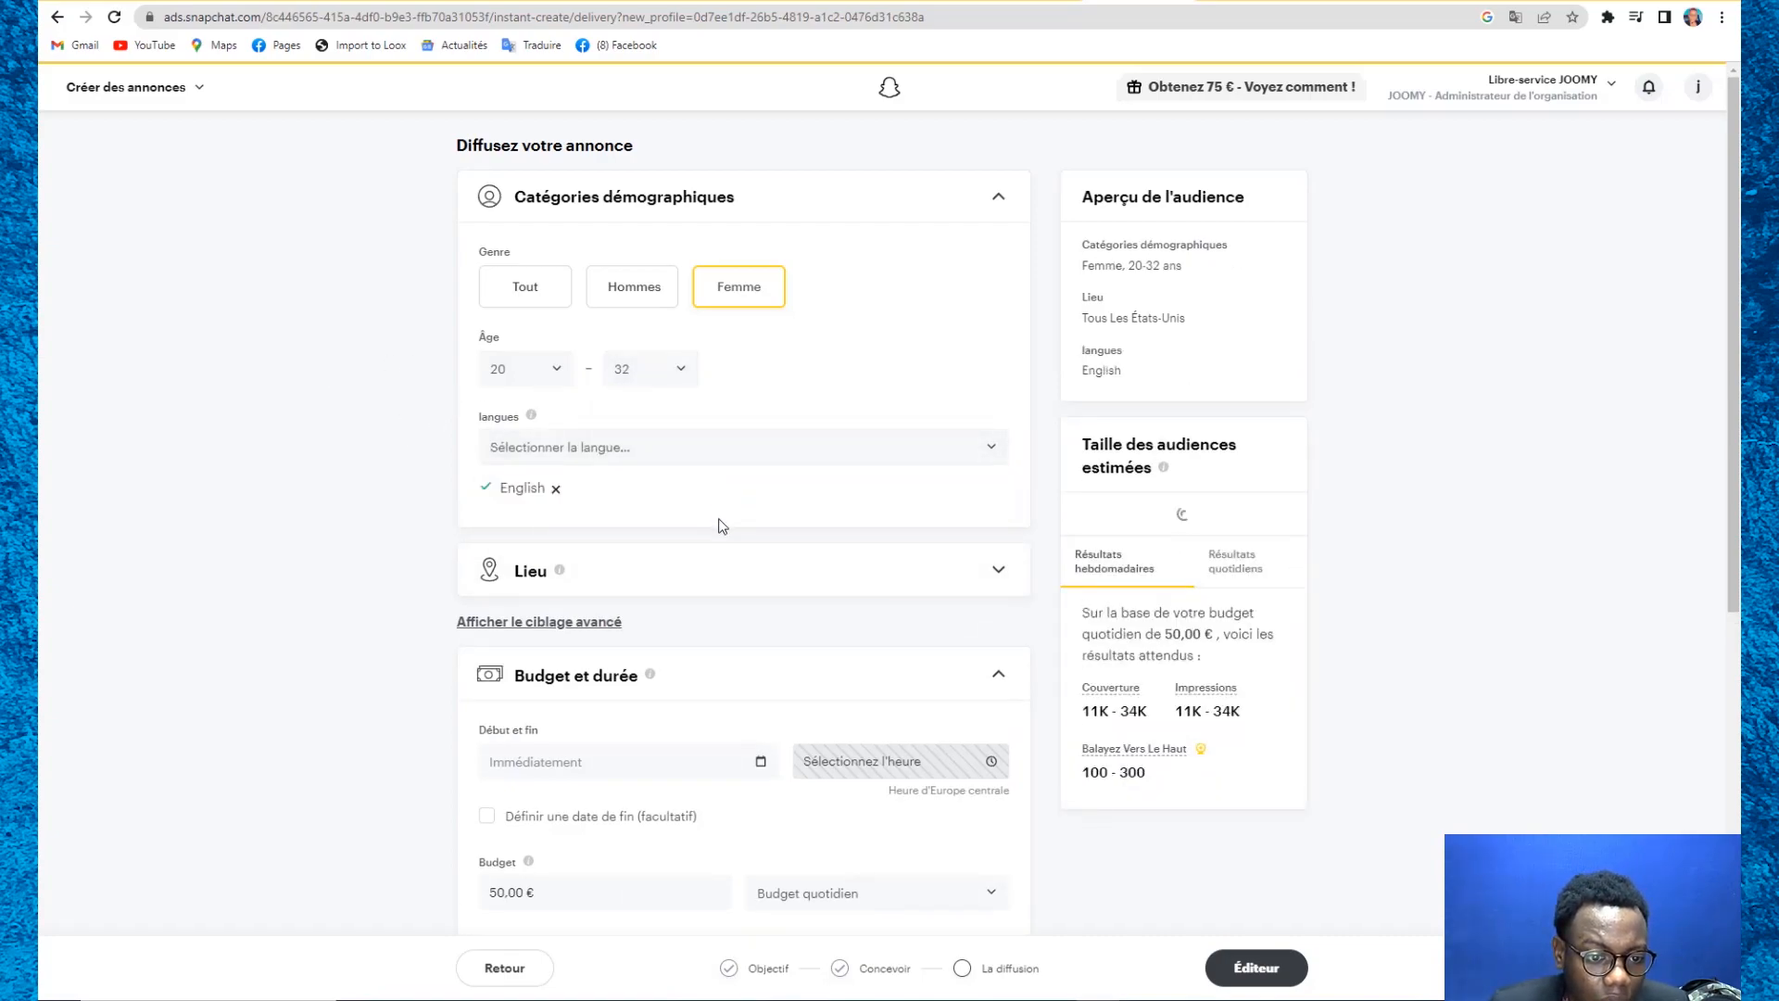
Step: Open the audience location settings and search the places for "ang"
left_click(718, 579)
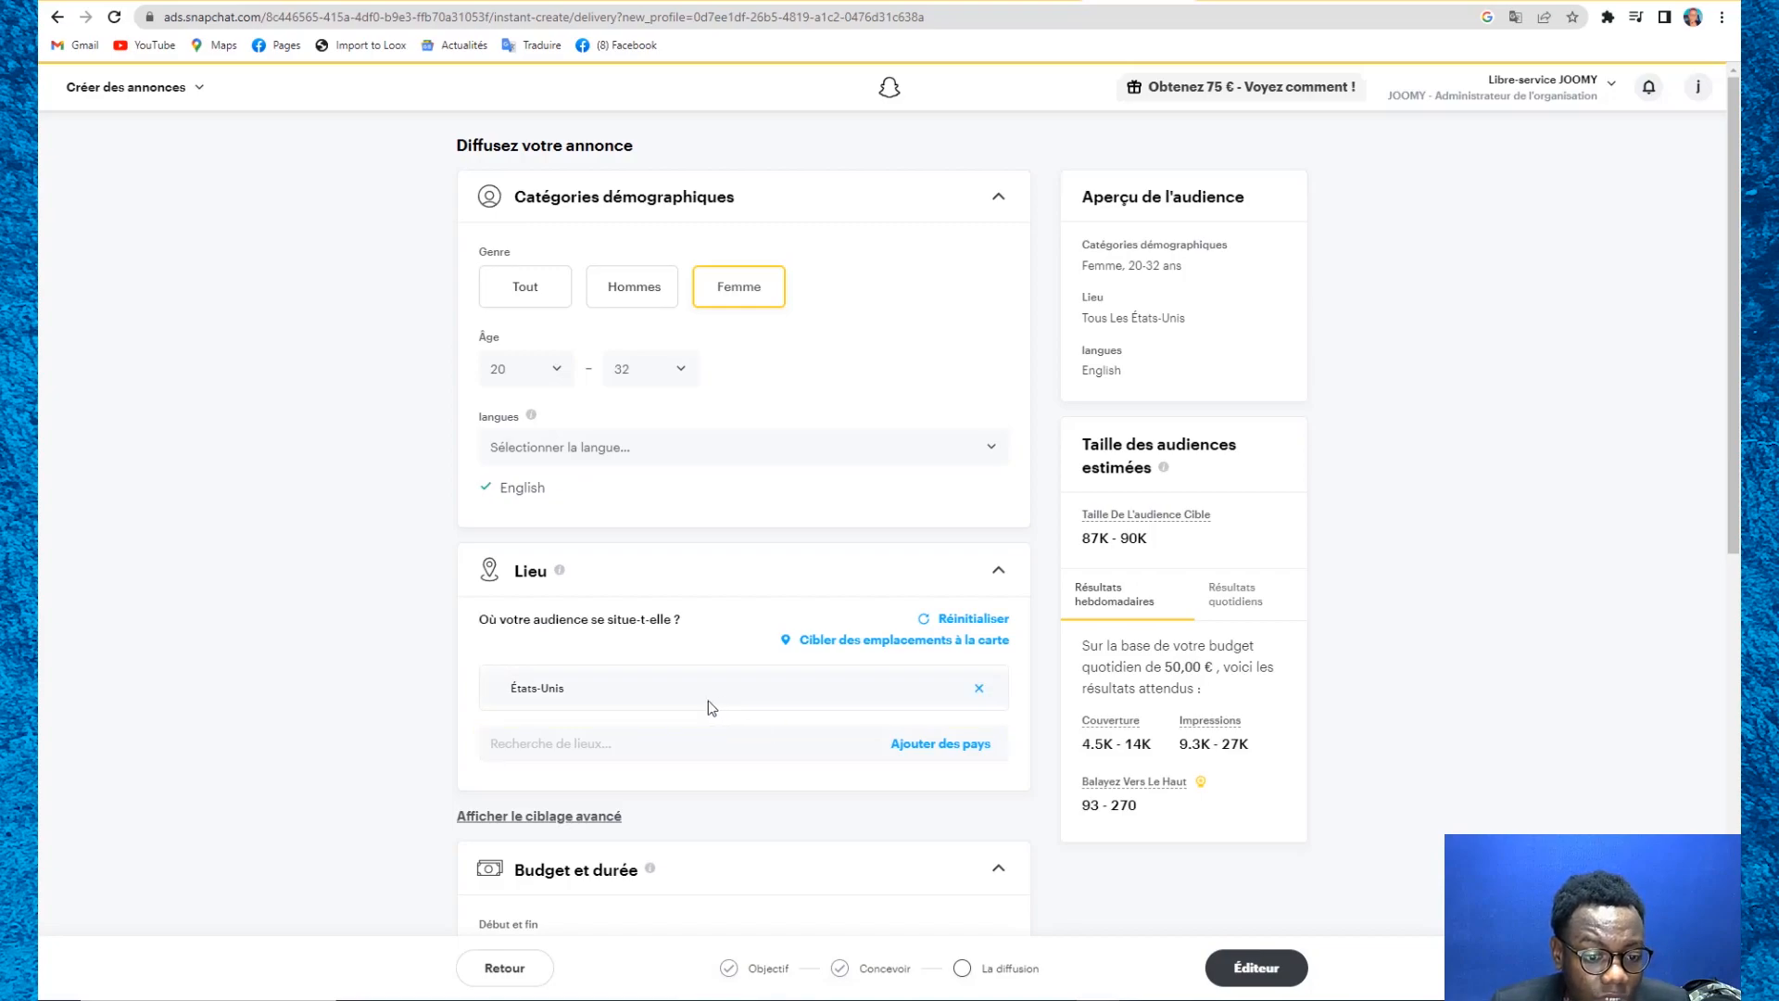
left_click(629, 744)
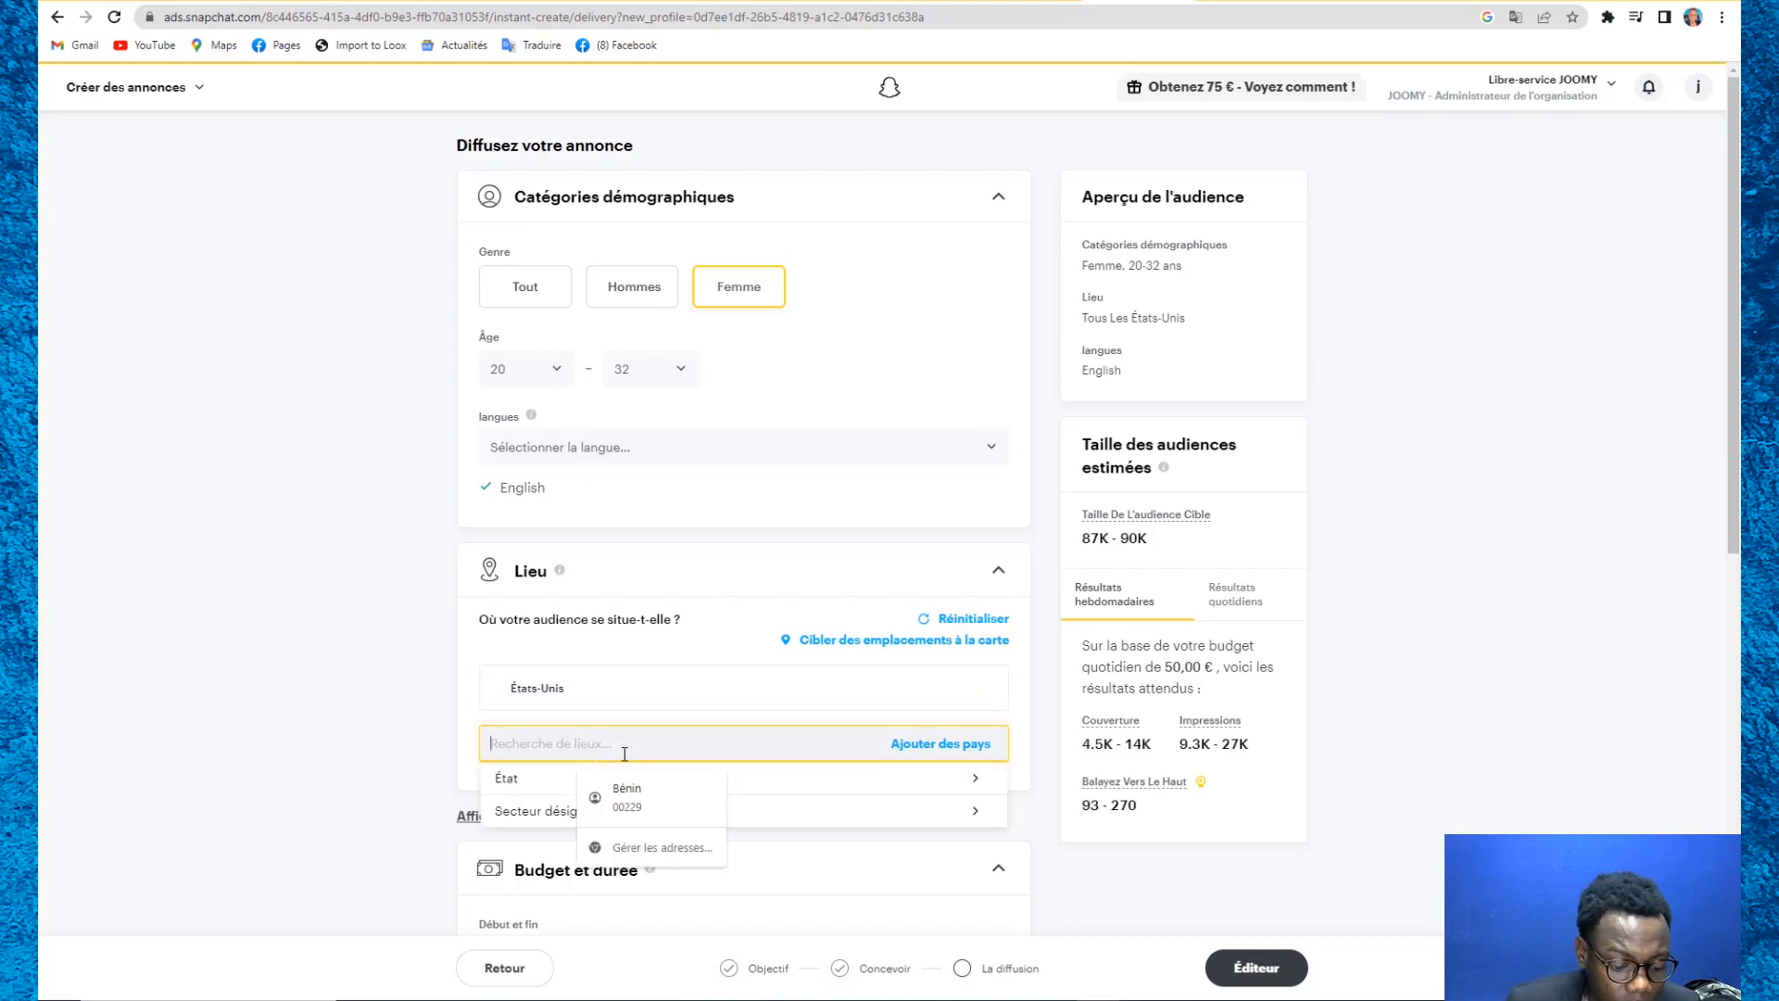
type("a")
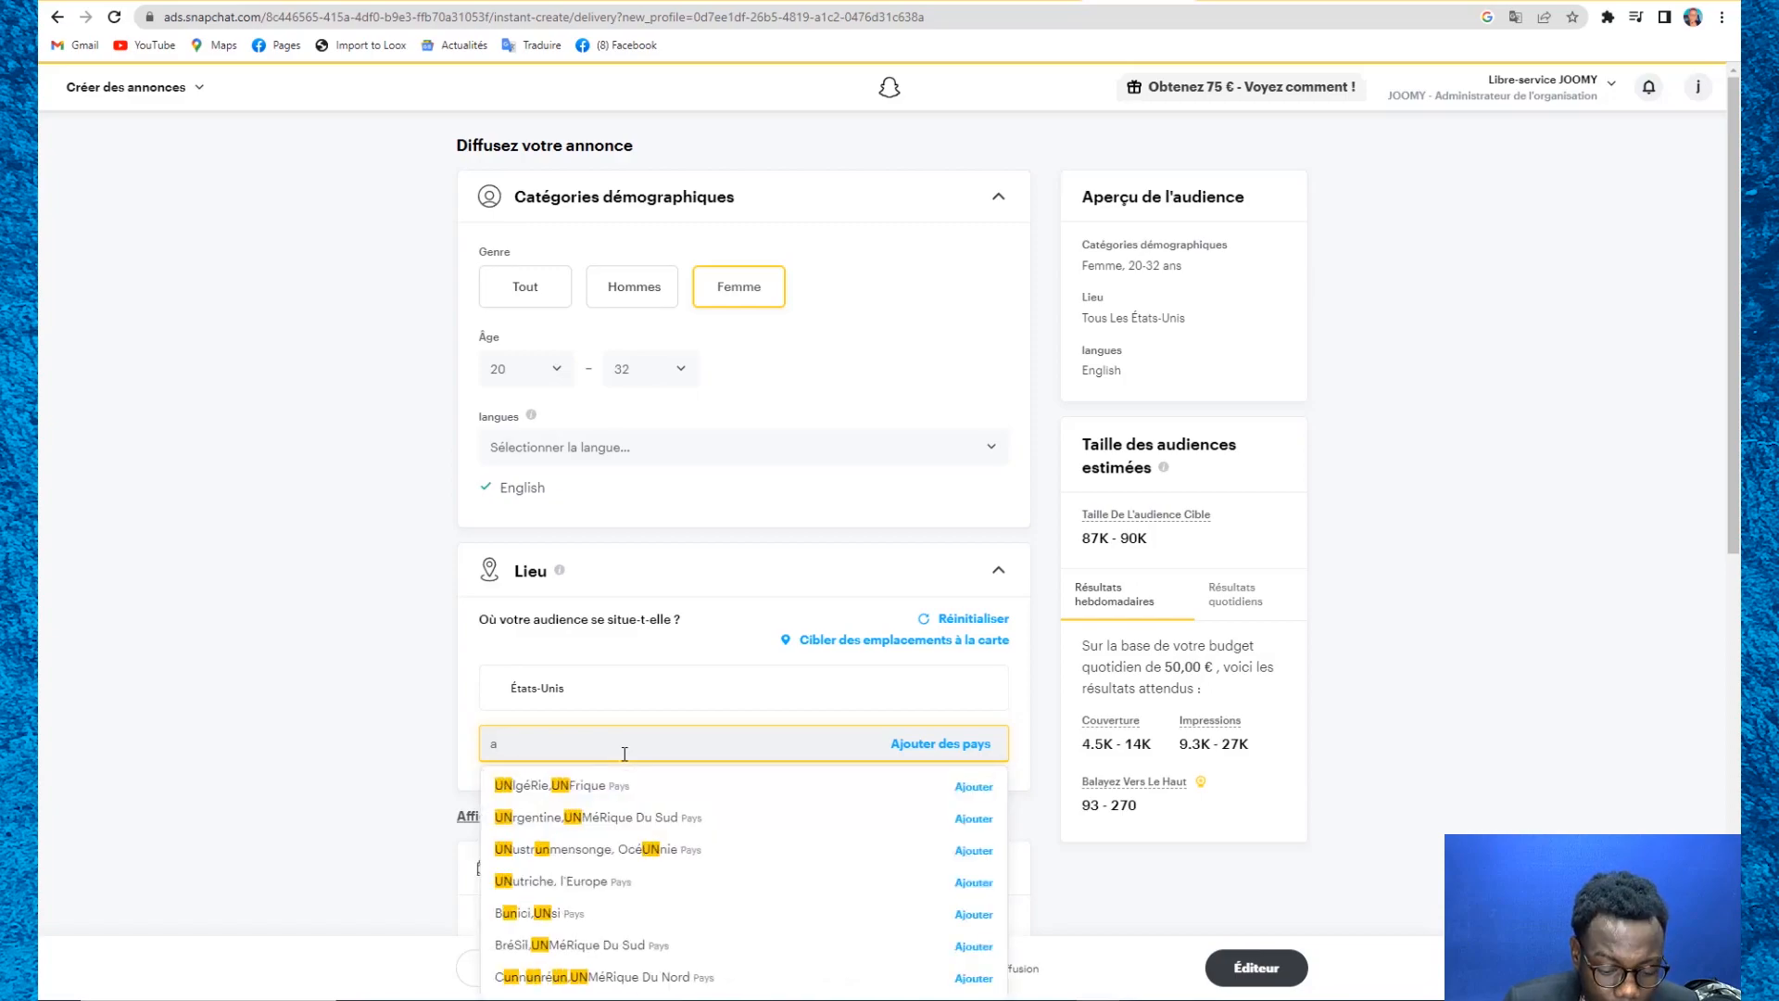
type("n")
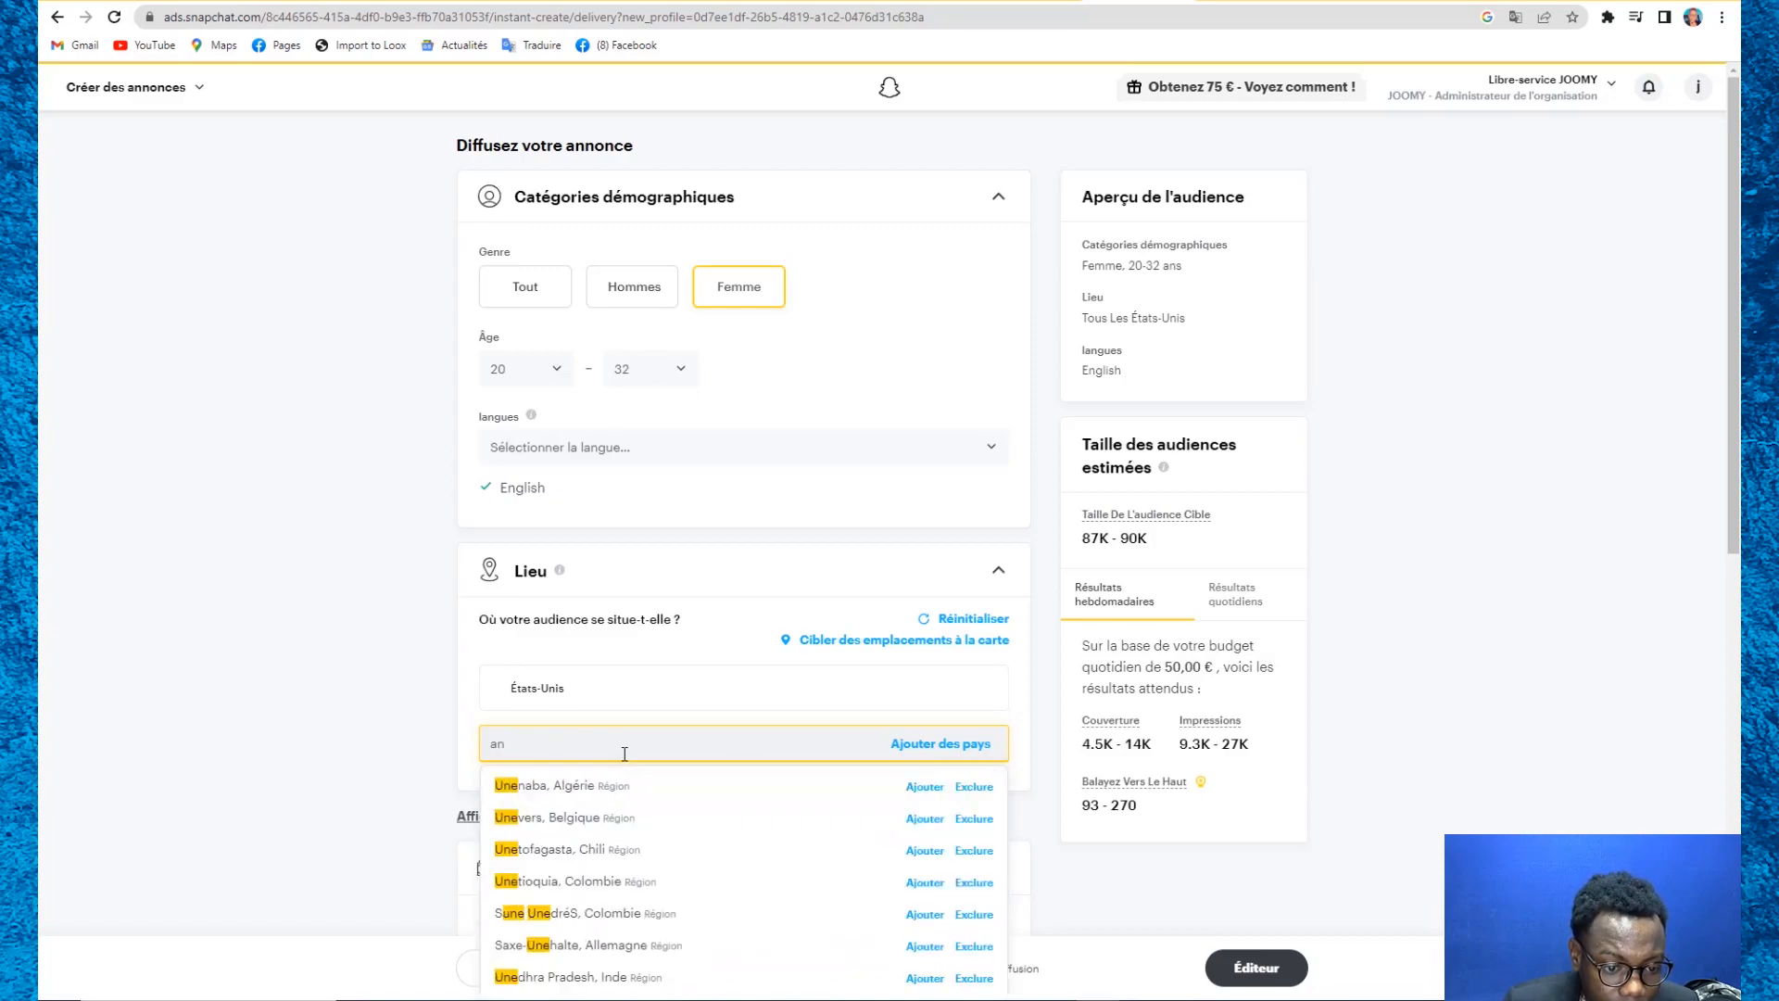
type("g")
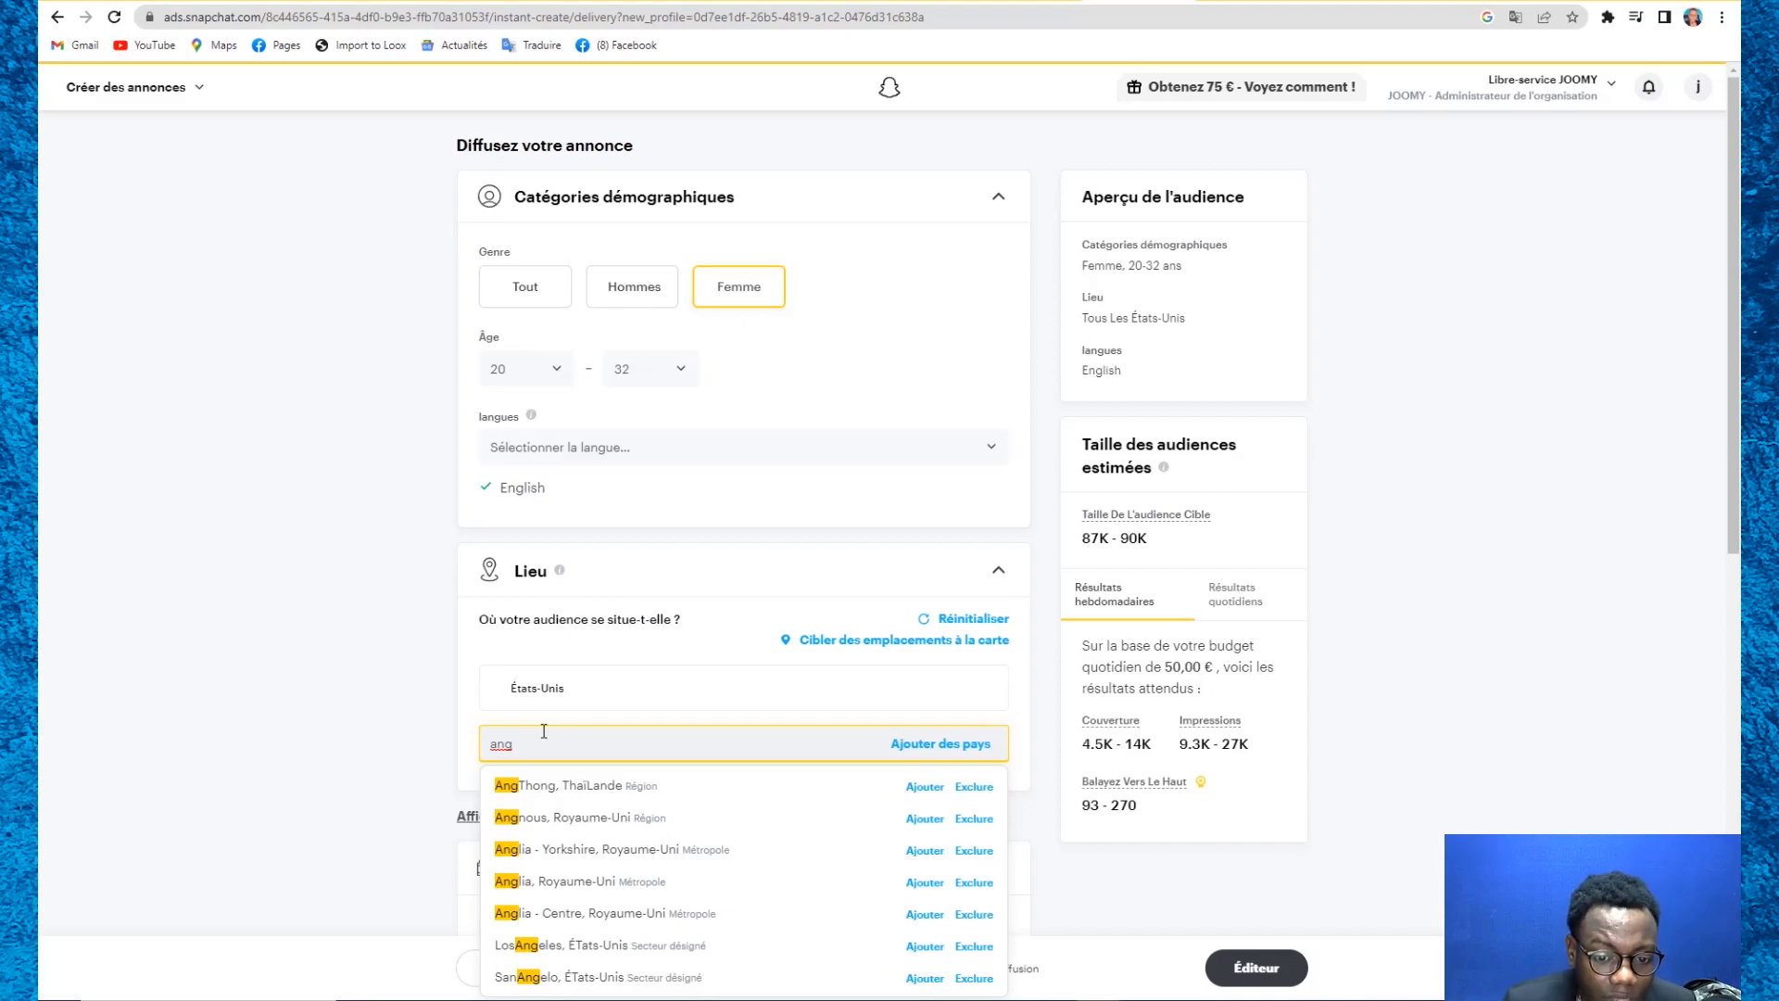
Step: Add all countries of Europe to the audience locations from the country list and check the selected countries
left_click(938, 743)
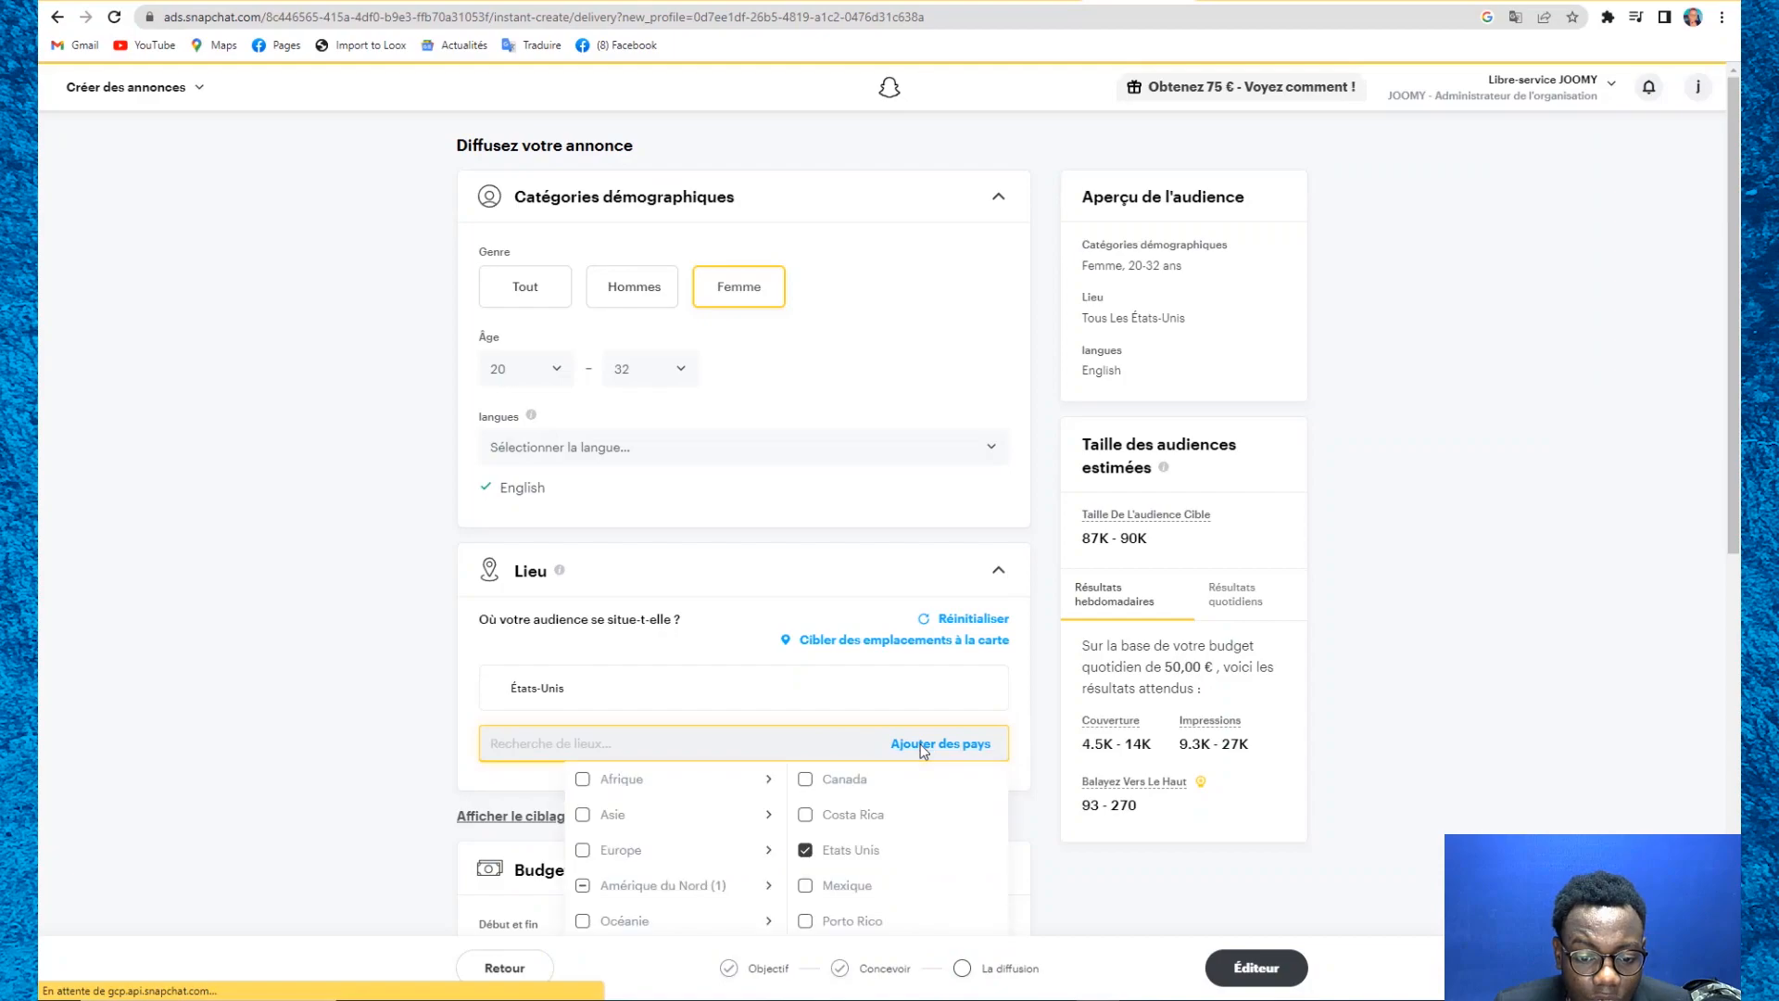
scroll(743, 838, "down", 2)
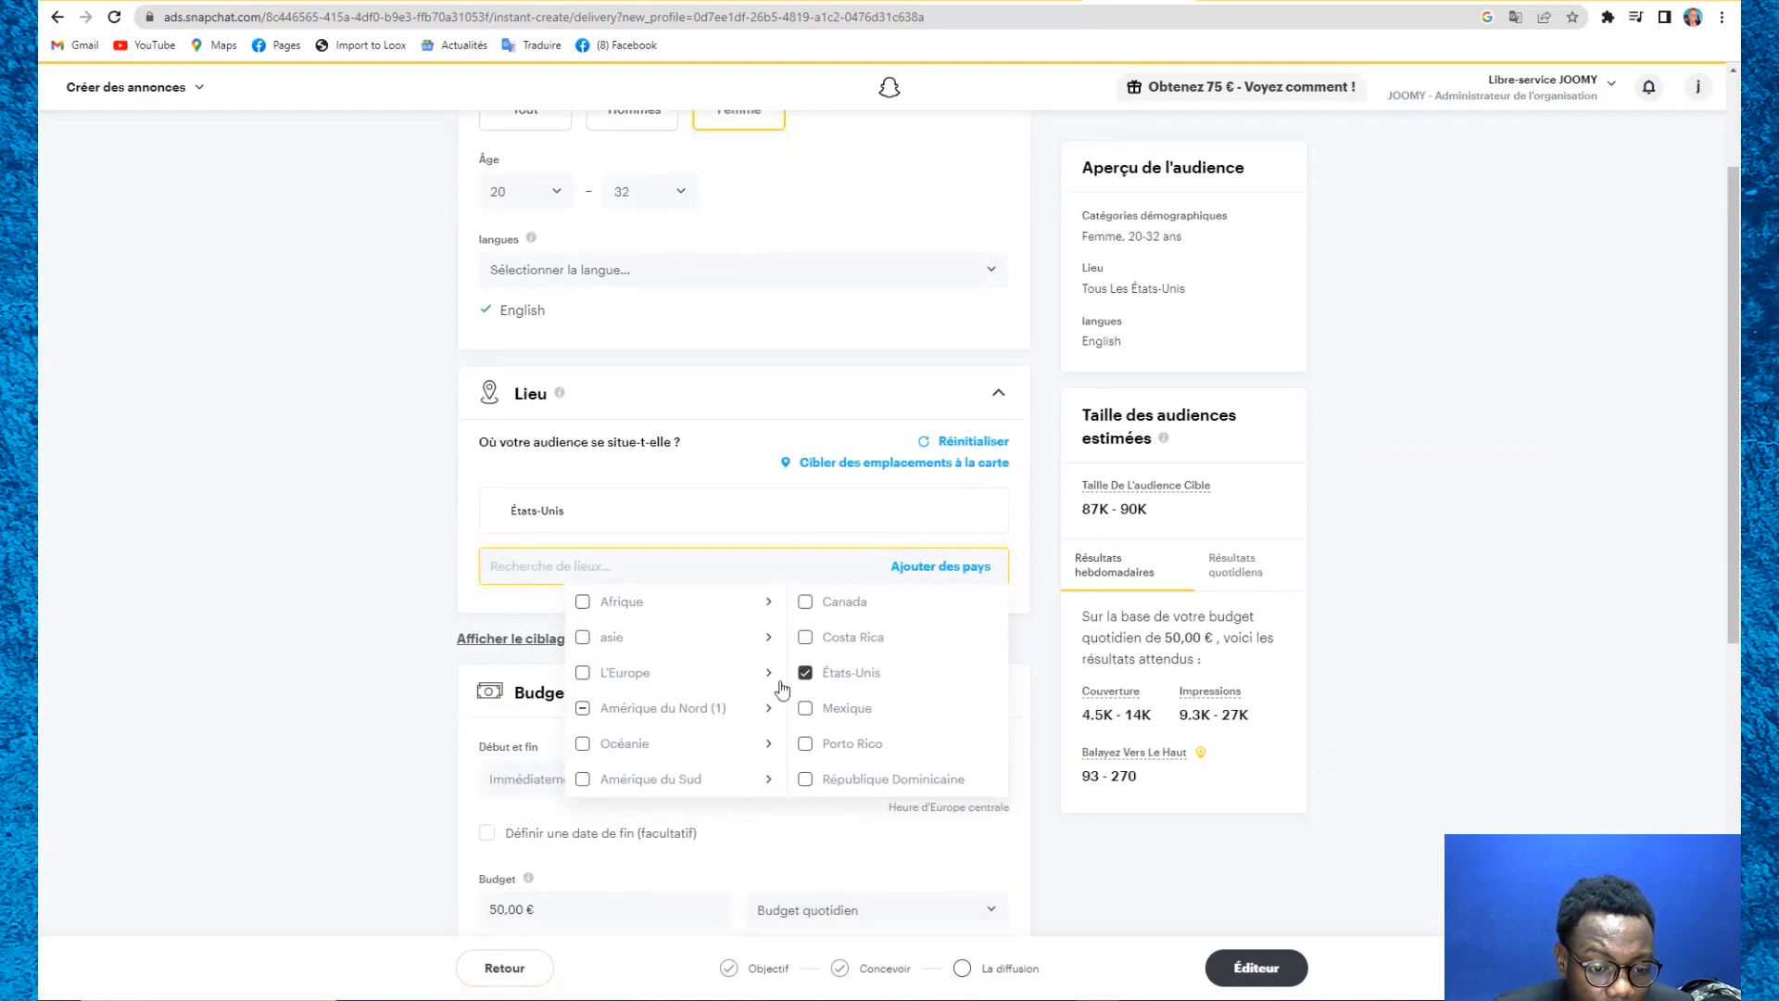
scroll(848, 677, "down", 1)
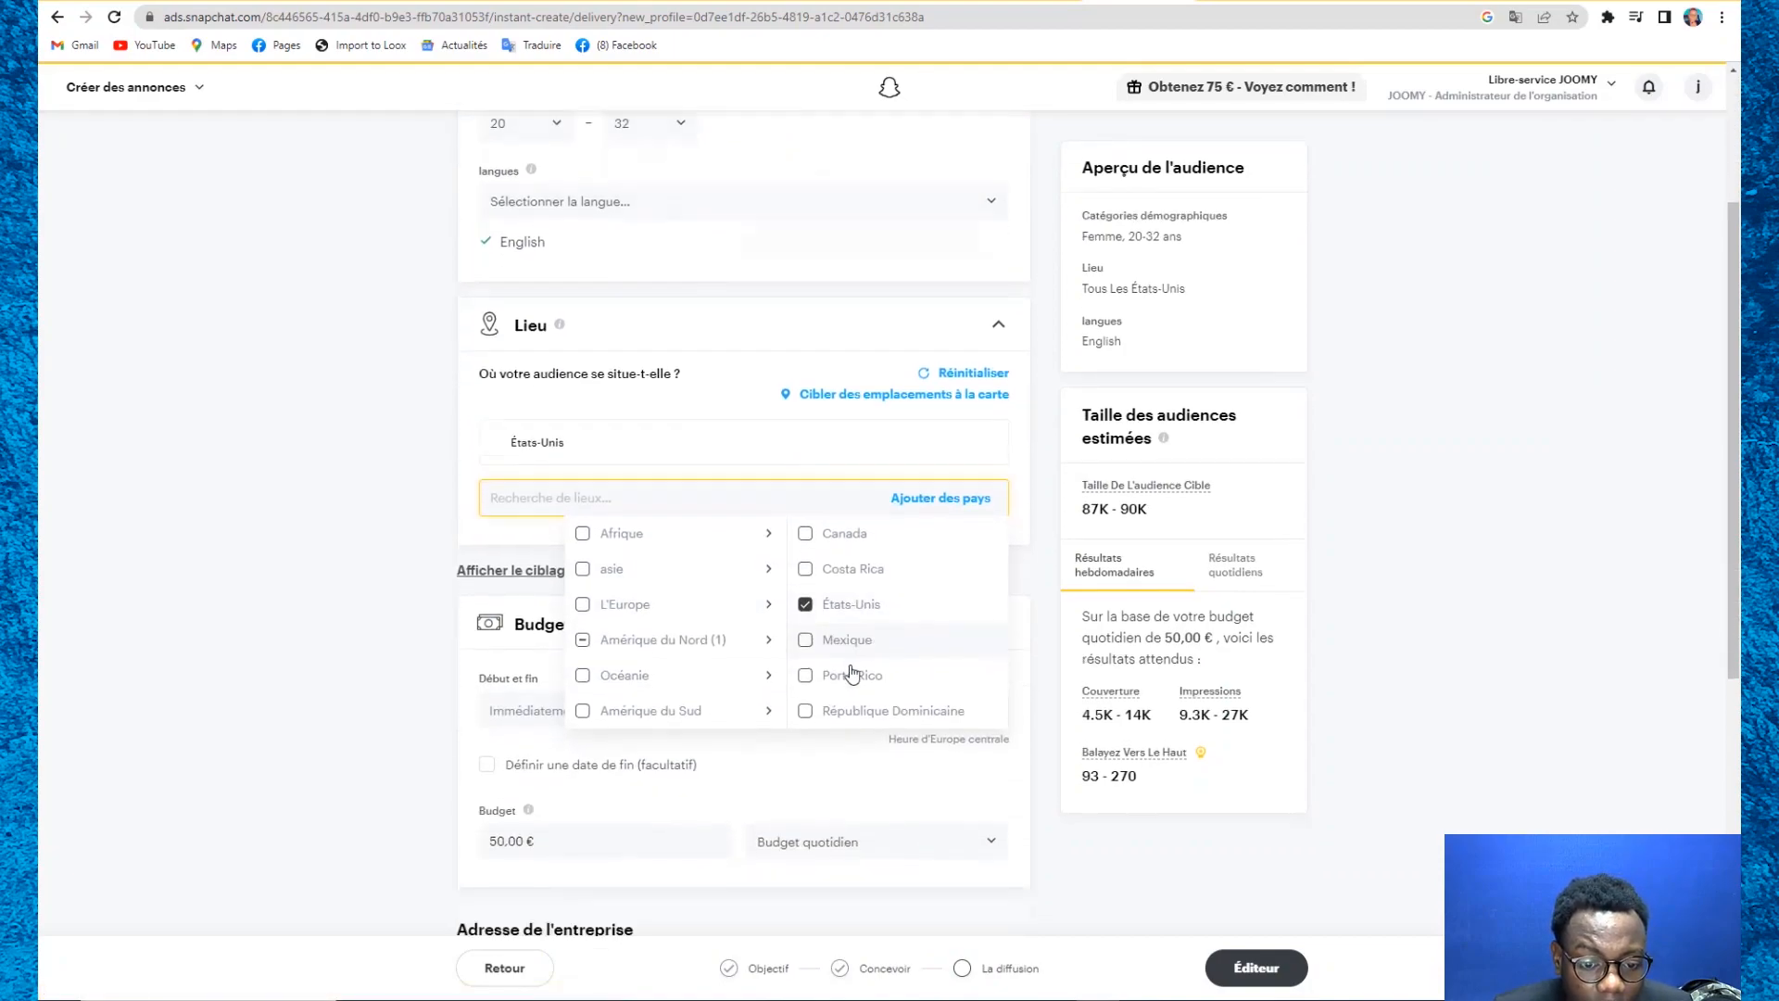
left_click(614, 585)
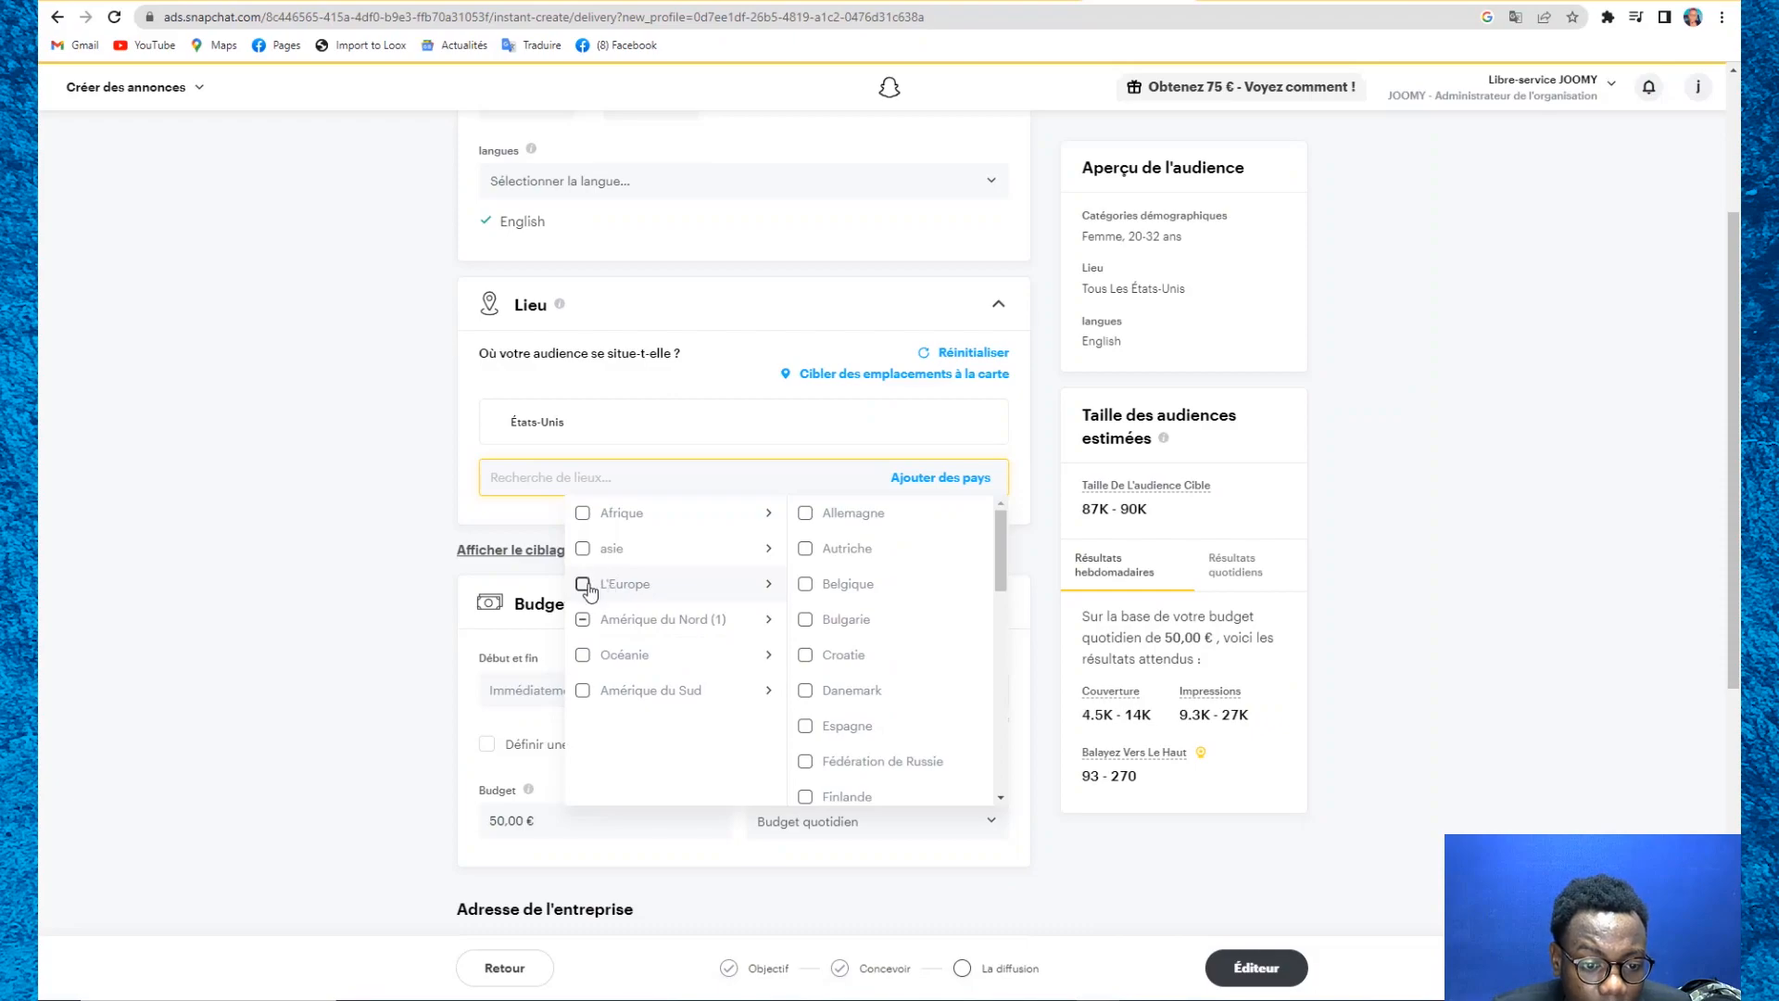
left_click(583, 584)
scroll(947, 753, "down", 8)
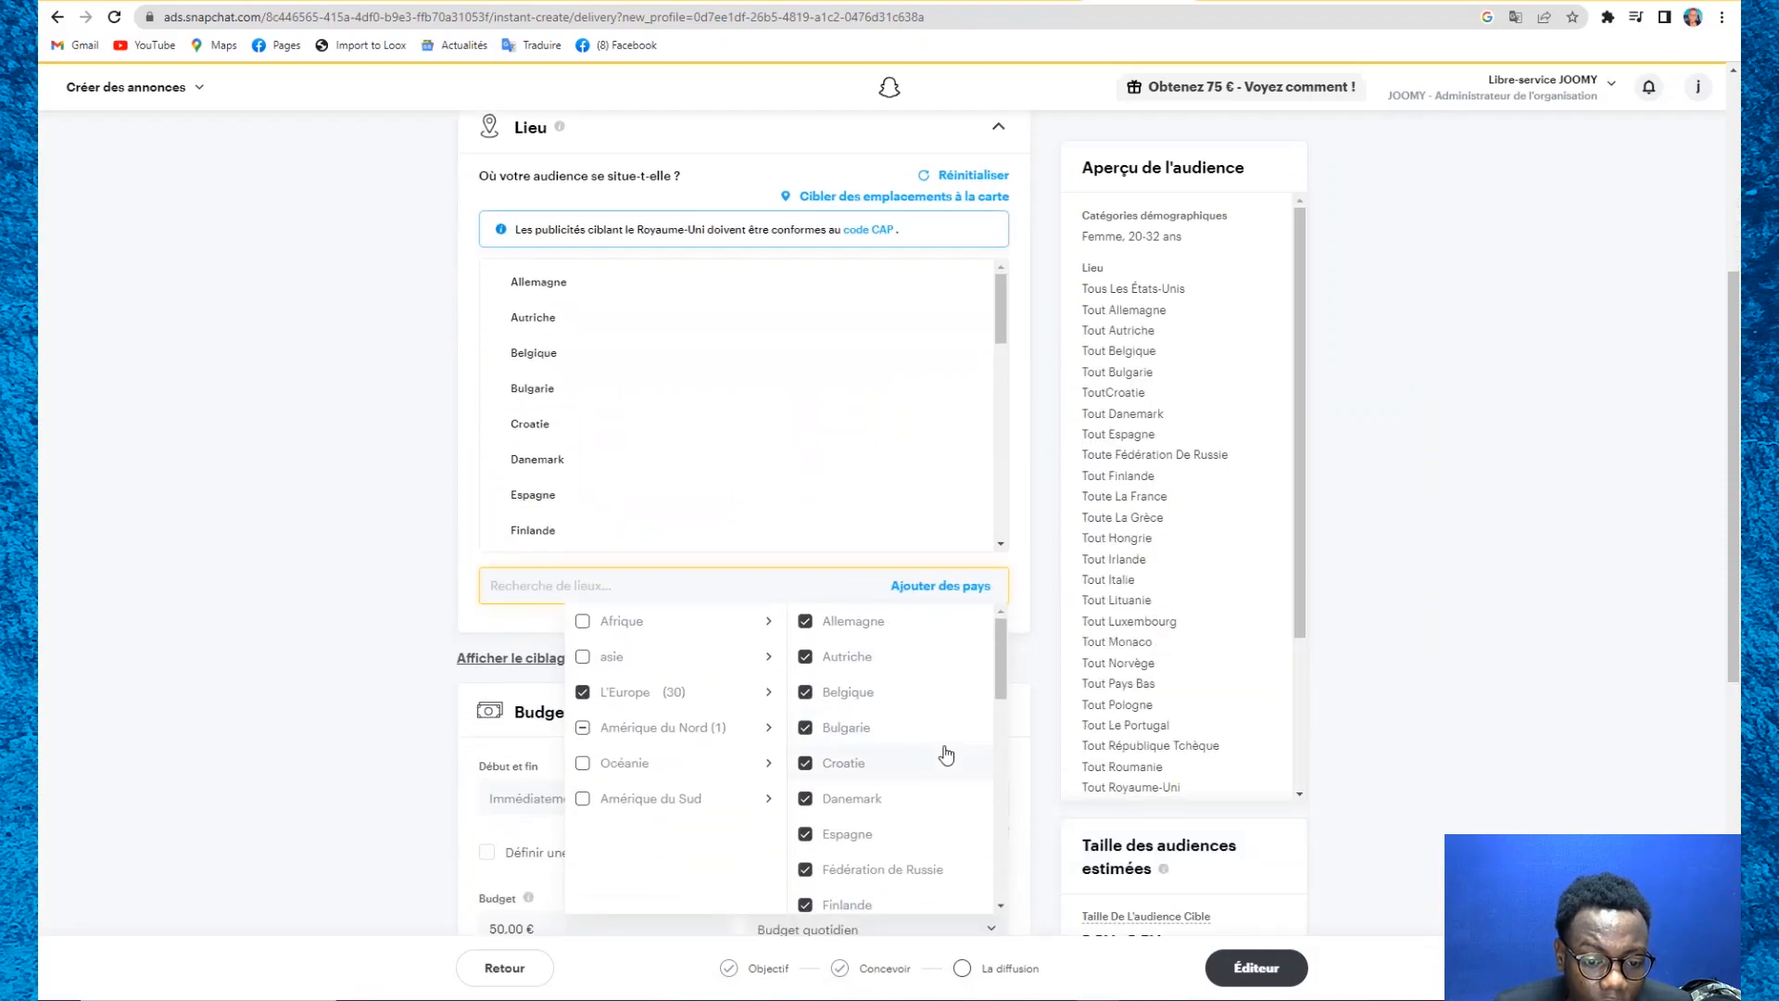
scroll(946, 751, "down", 2)
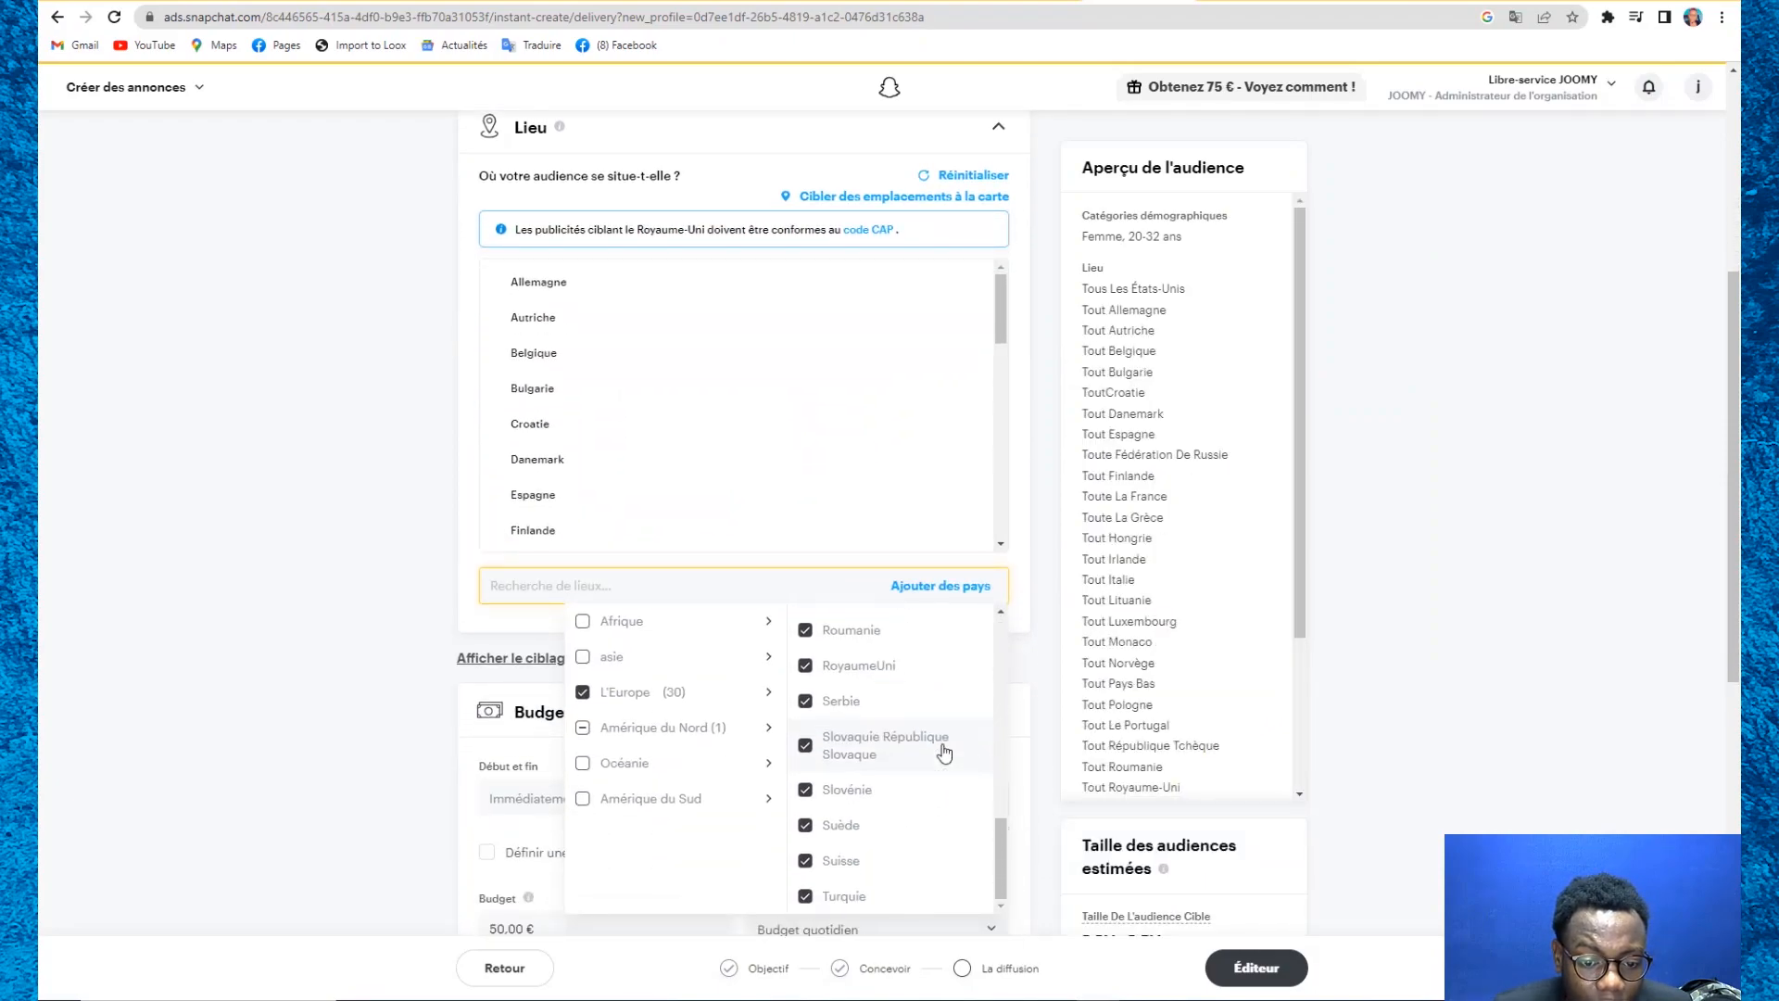
scroll(944, 752, "up", 10)
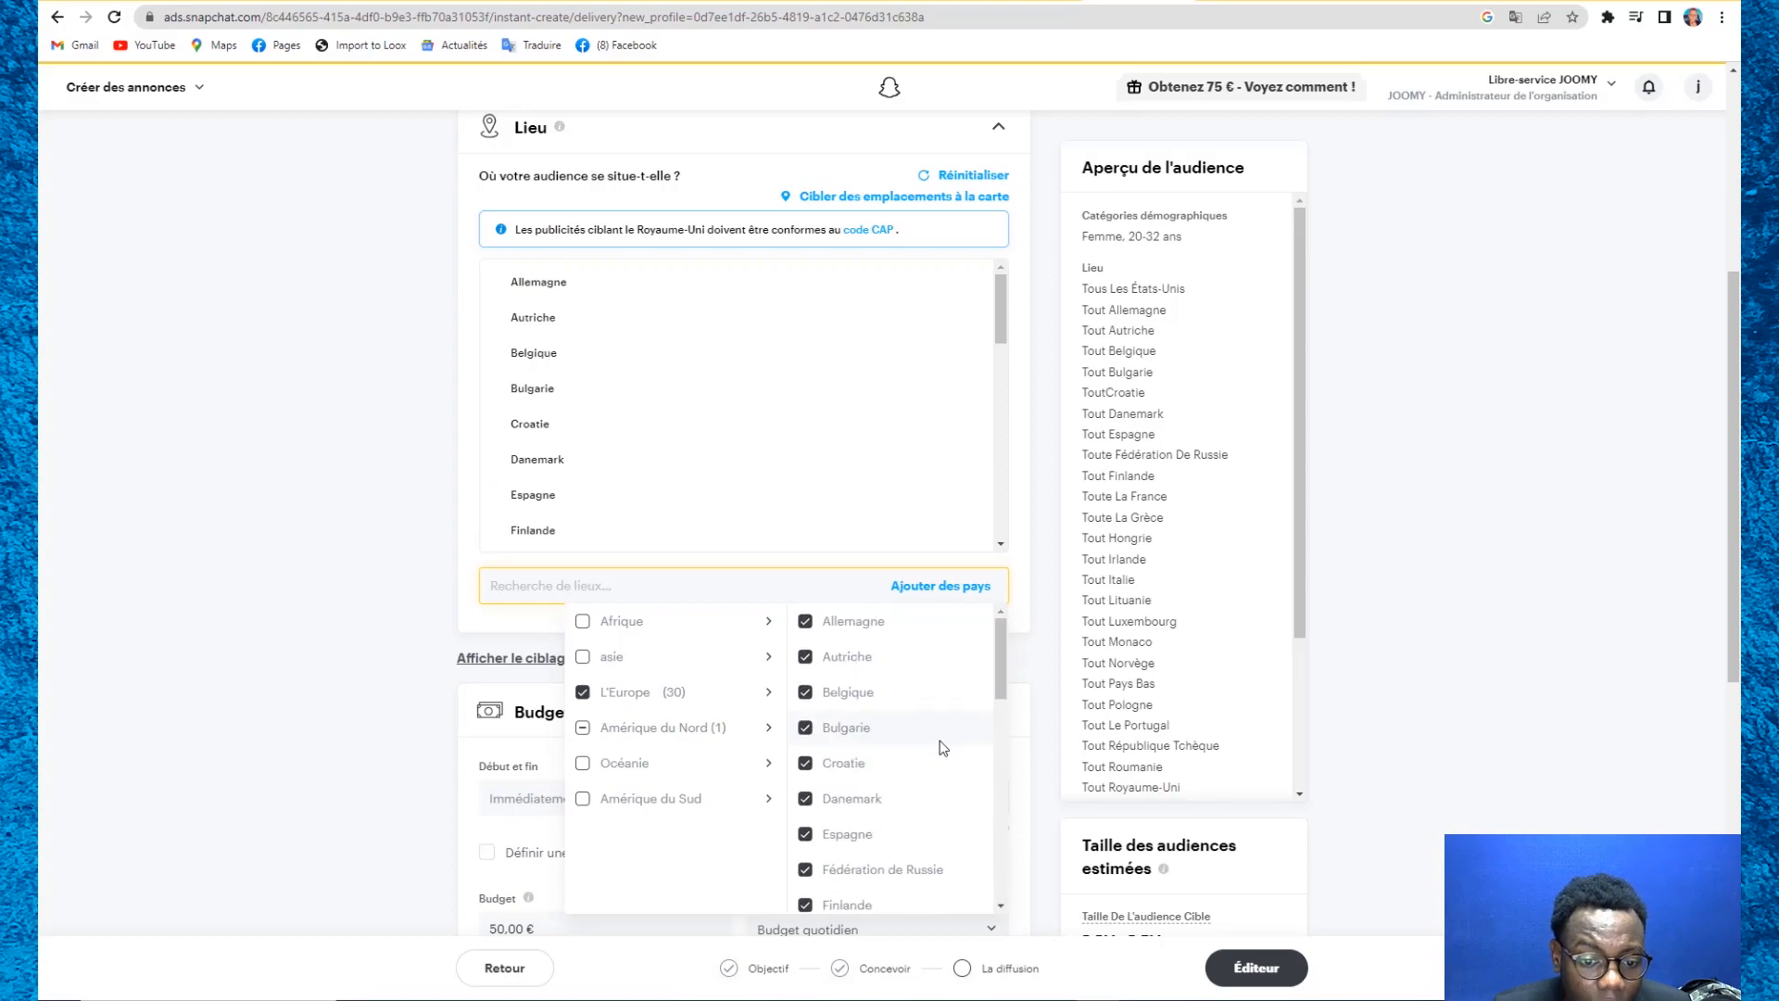
left_click(387, 483)
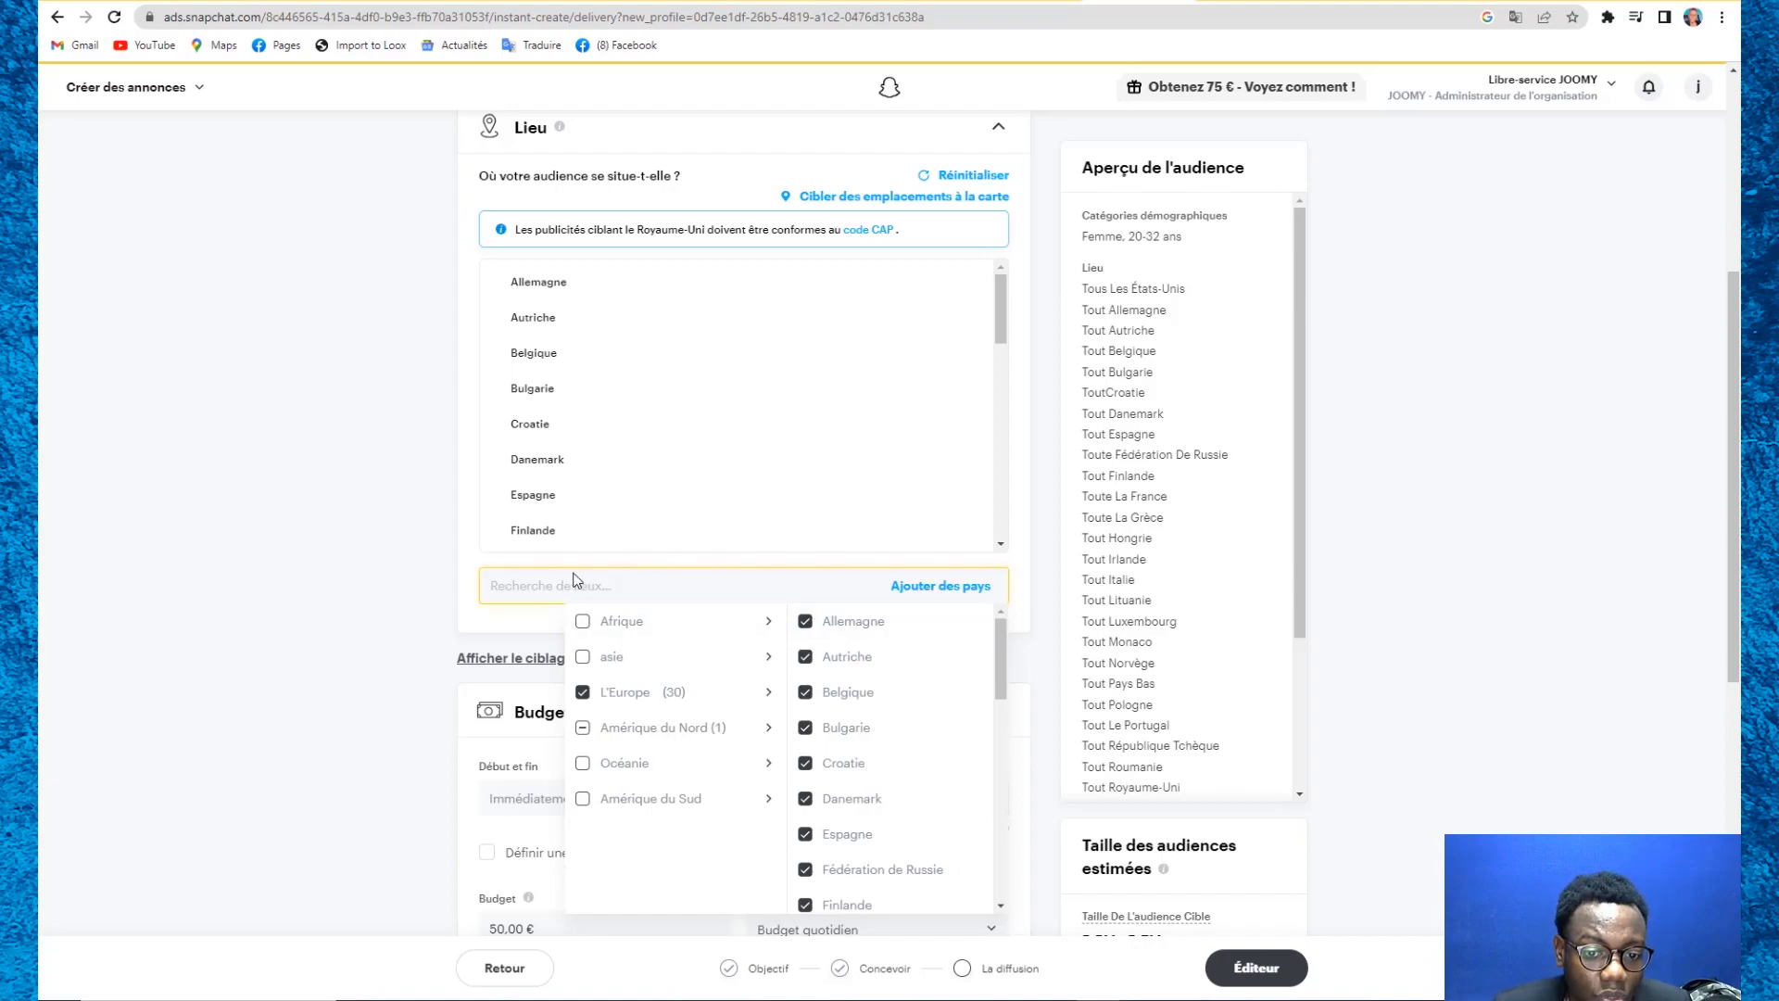
left_click(514, 619)
Step: Set the ad's start date to 30 January 2023 in the budget and duration settings
scroll(649, 640, "down", 2)
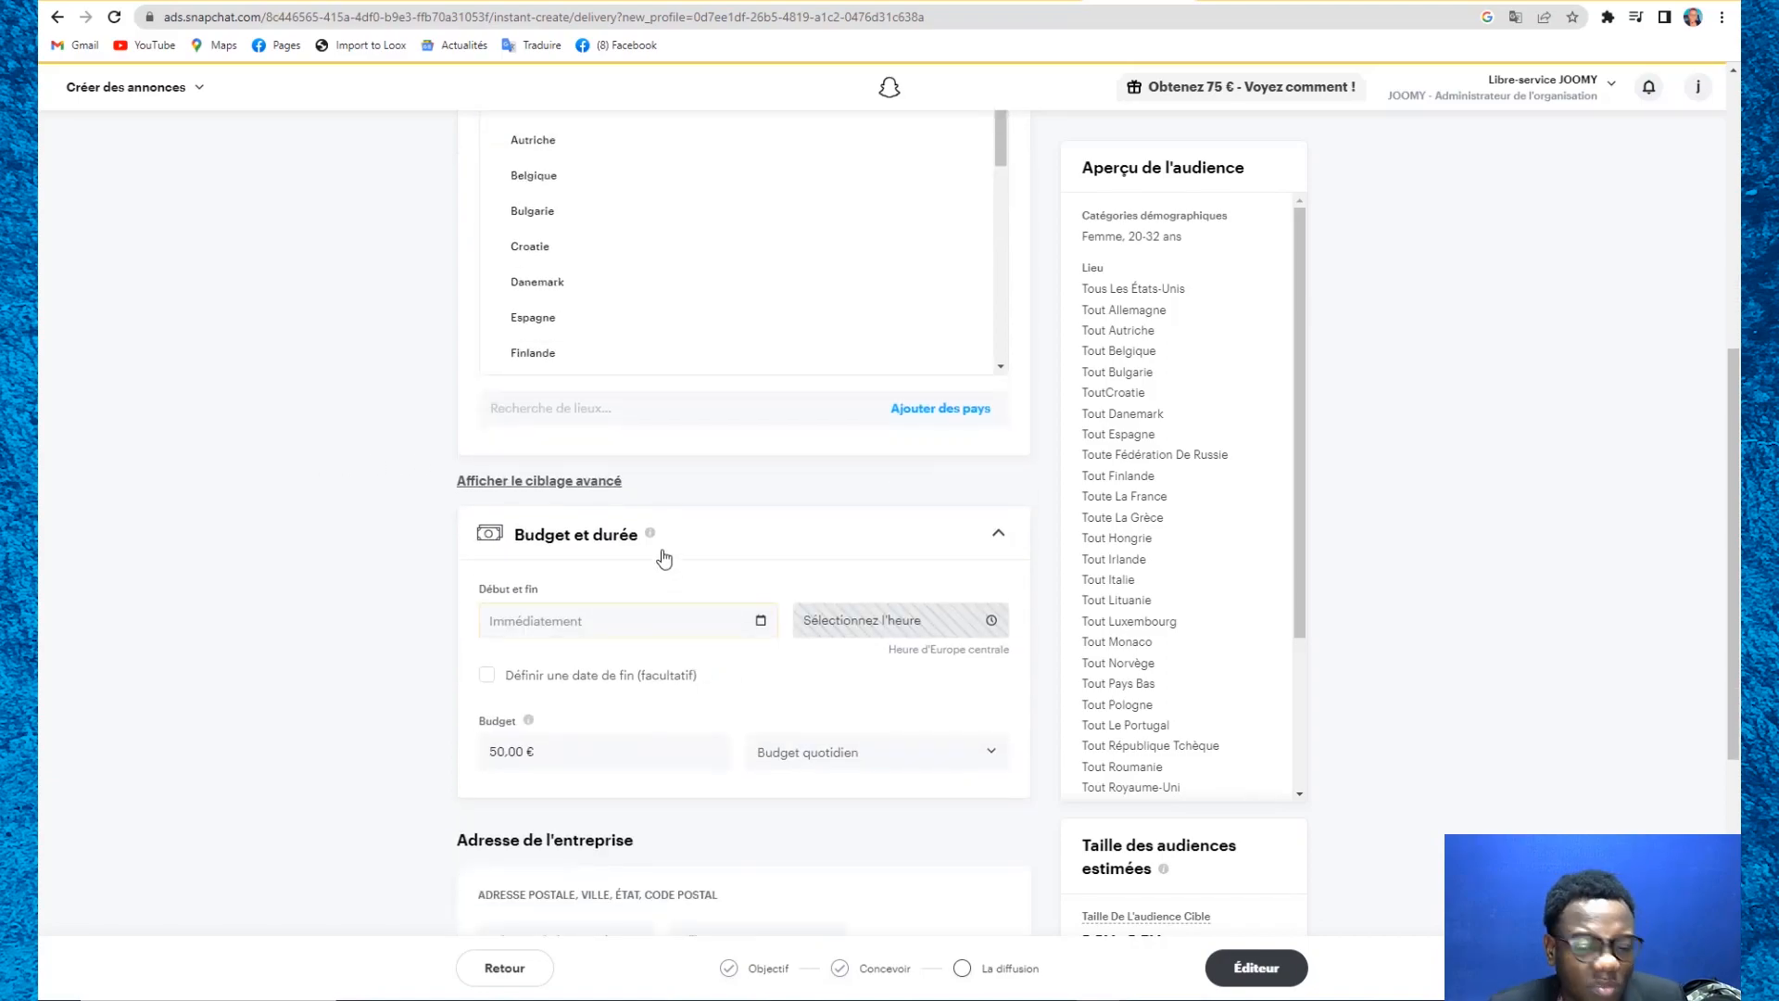
left_click(640, 612)
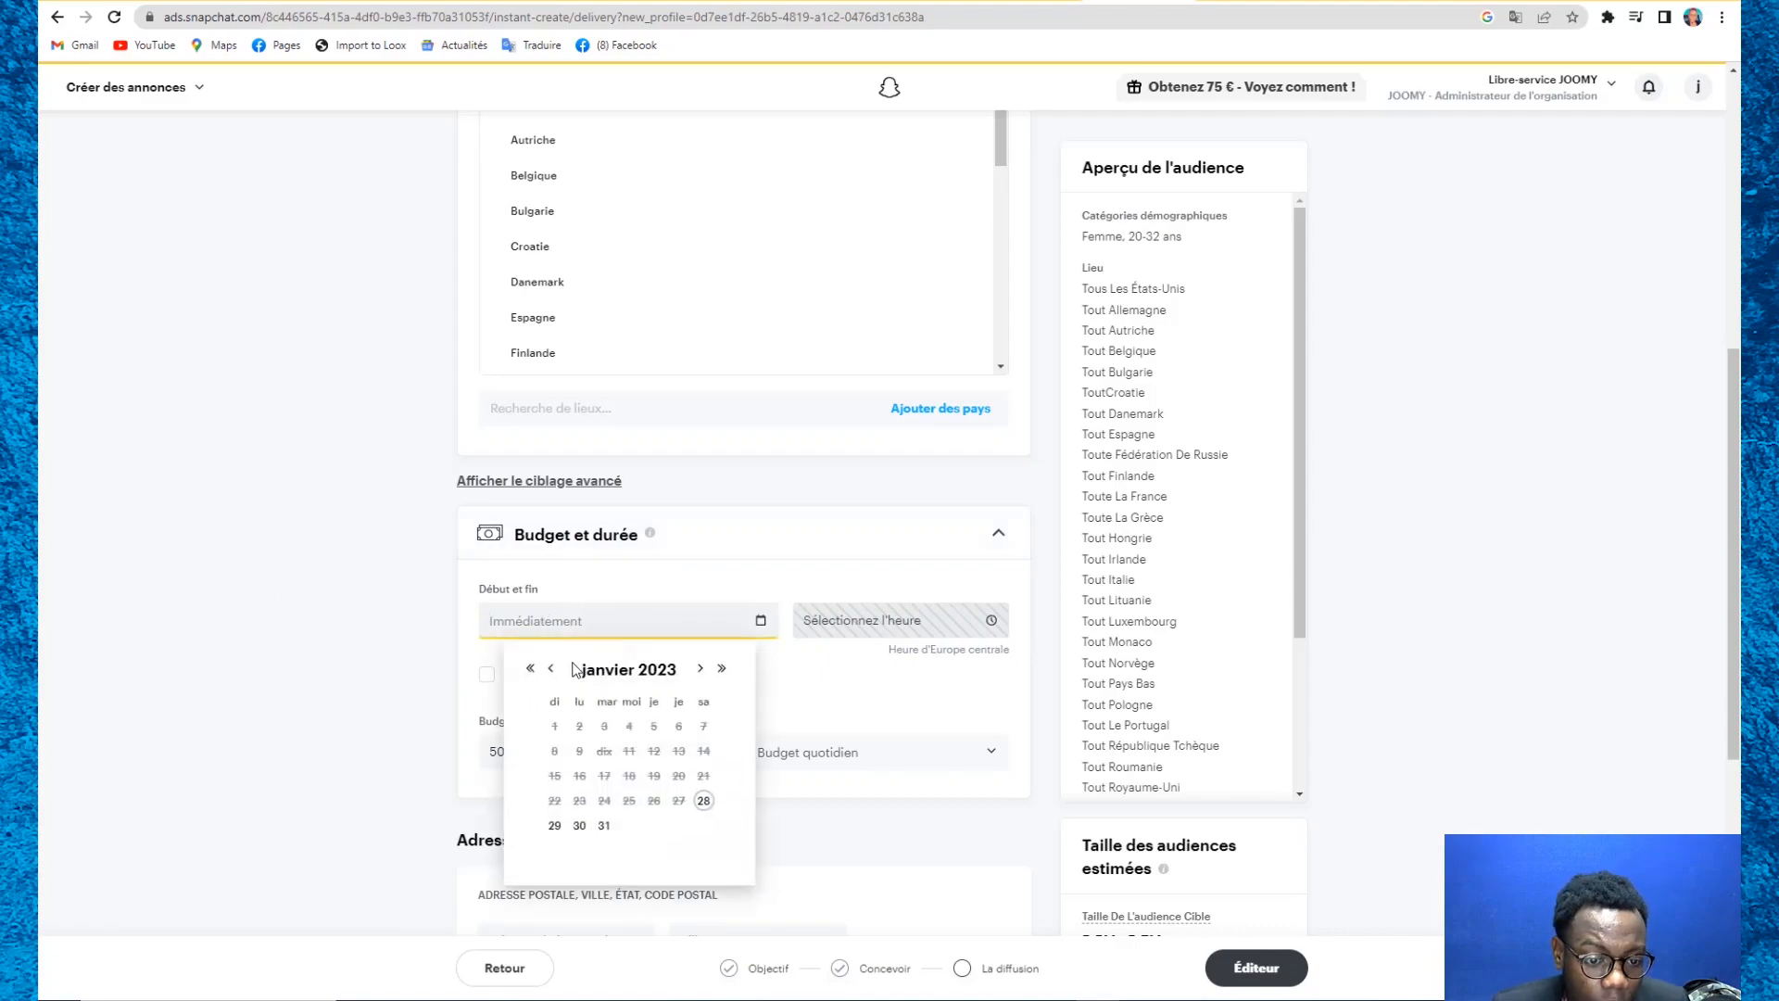
left_click(580, 825)
scroll(465, 495, "down", 2)
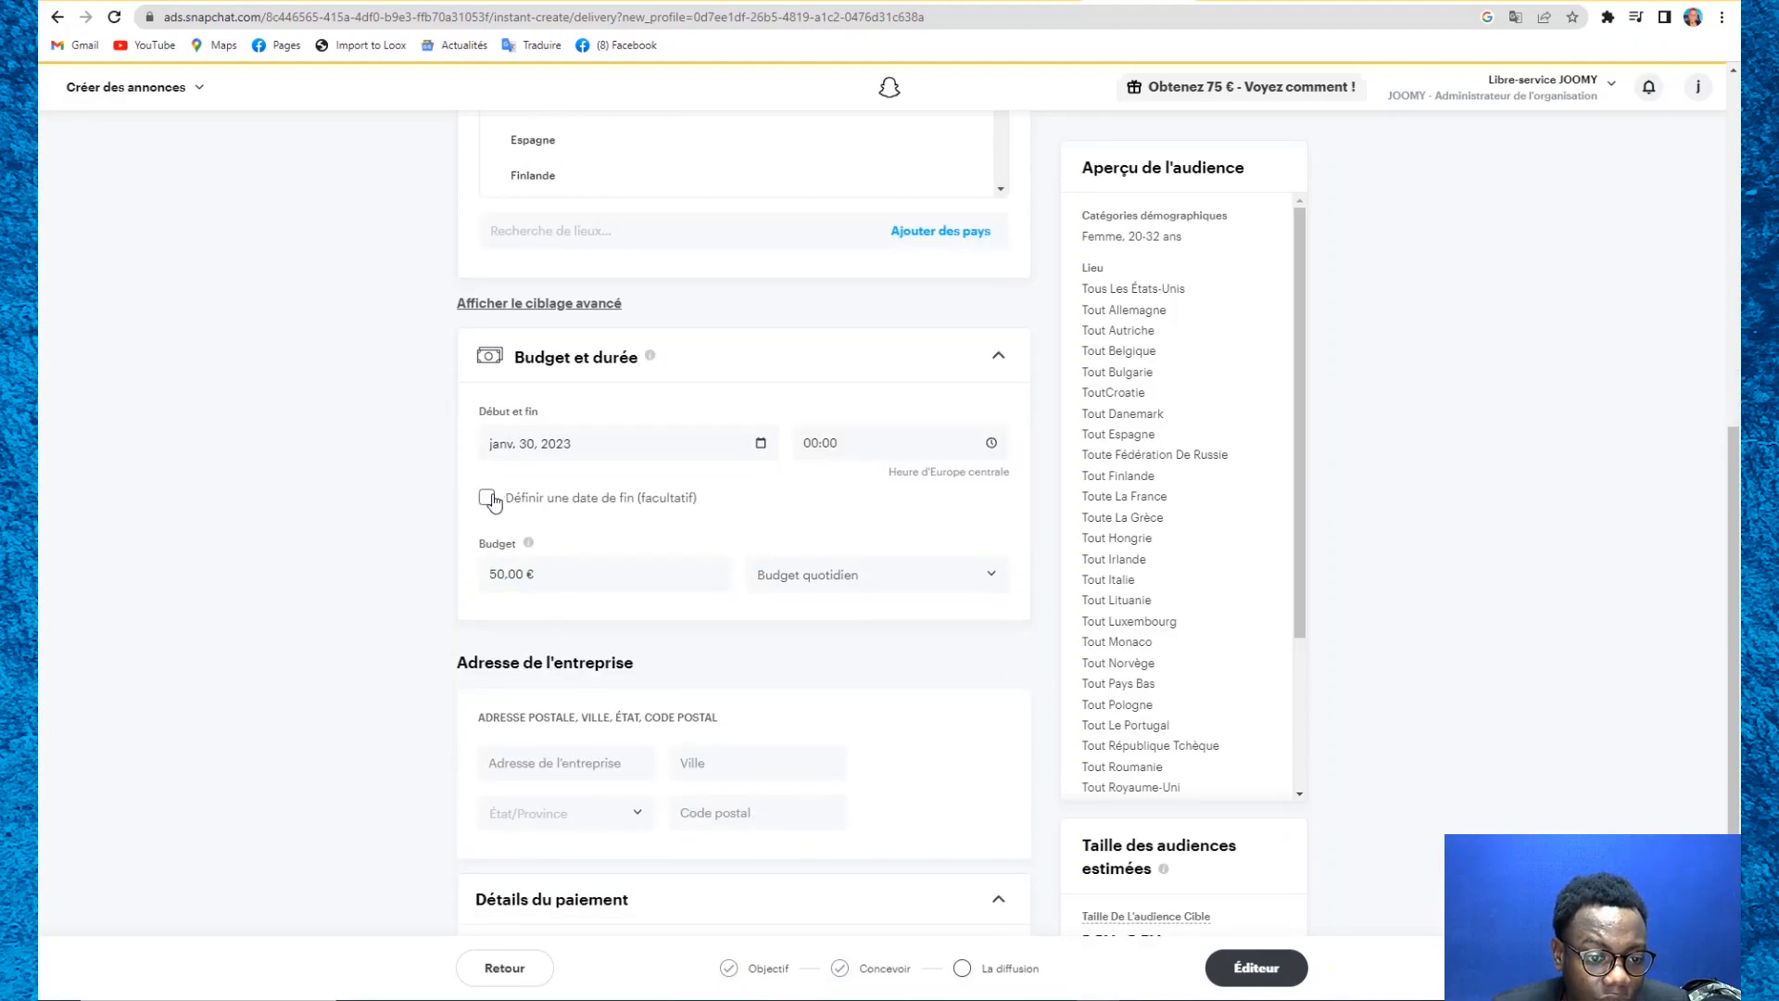
Step: Set the ad's daily budget to 10 €
scroll(606, 545, "down", 1)
left_click(591, 491)
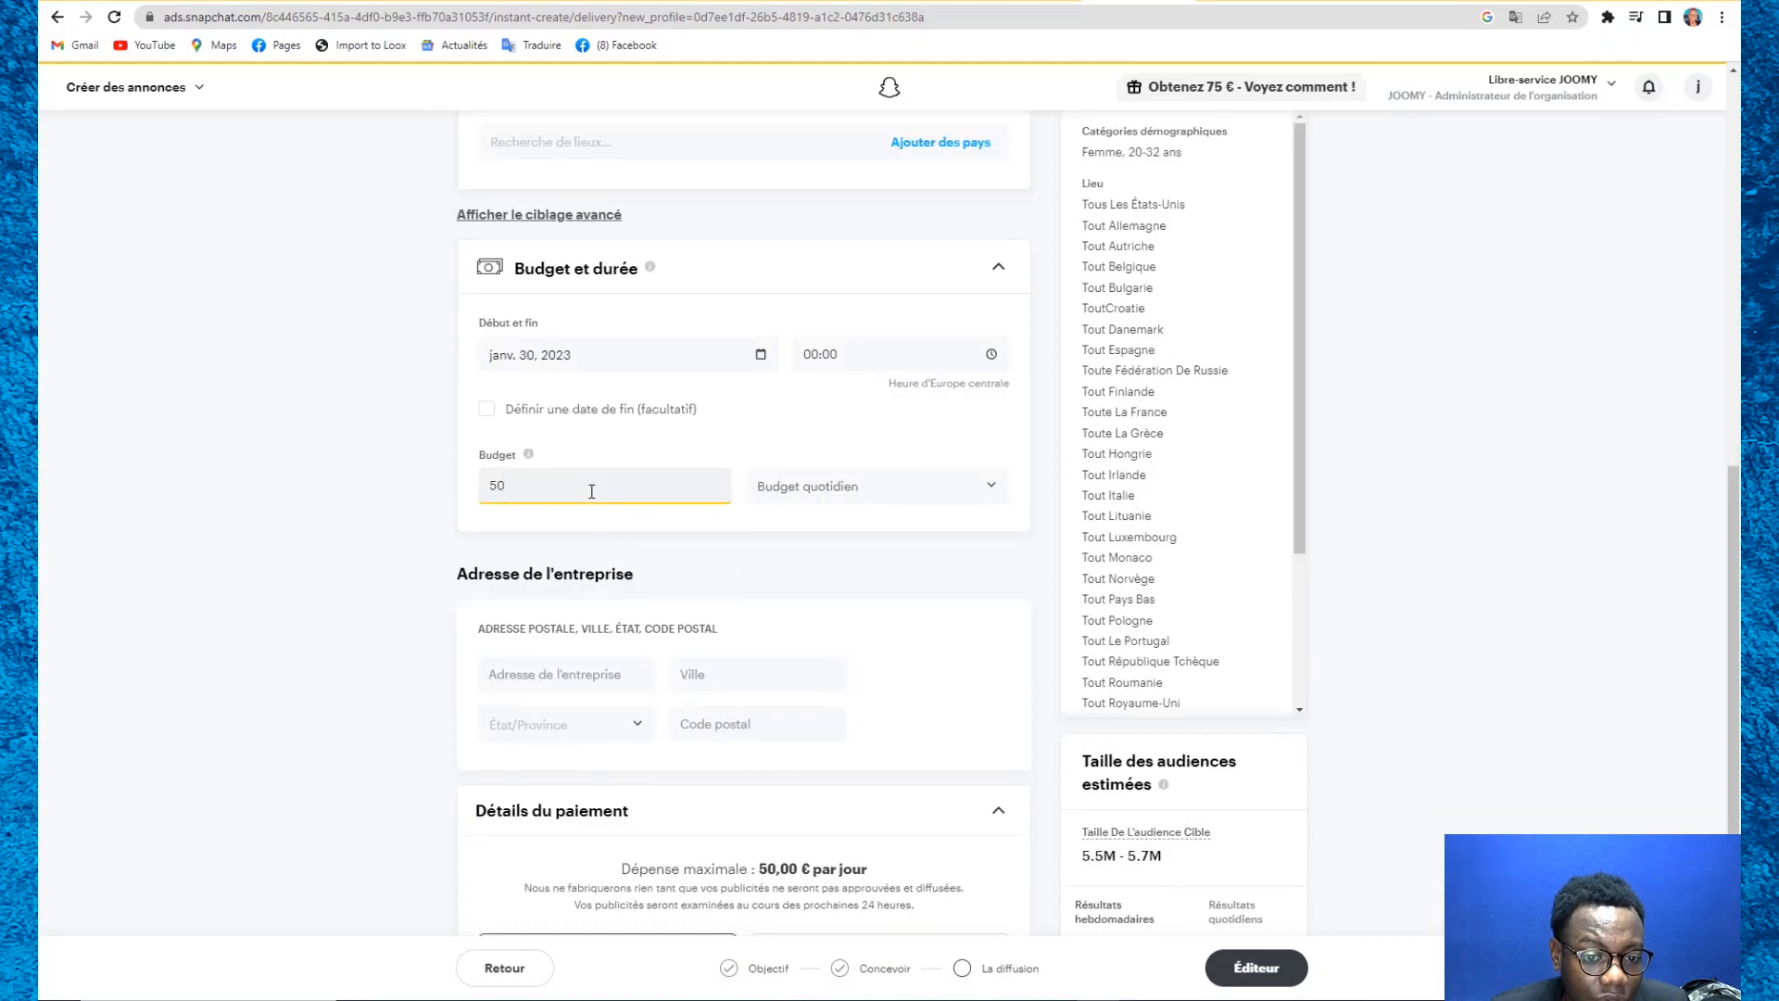
left_click(774, 498)
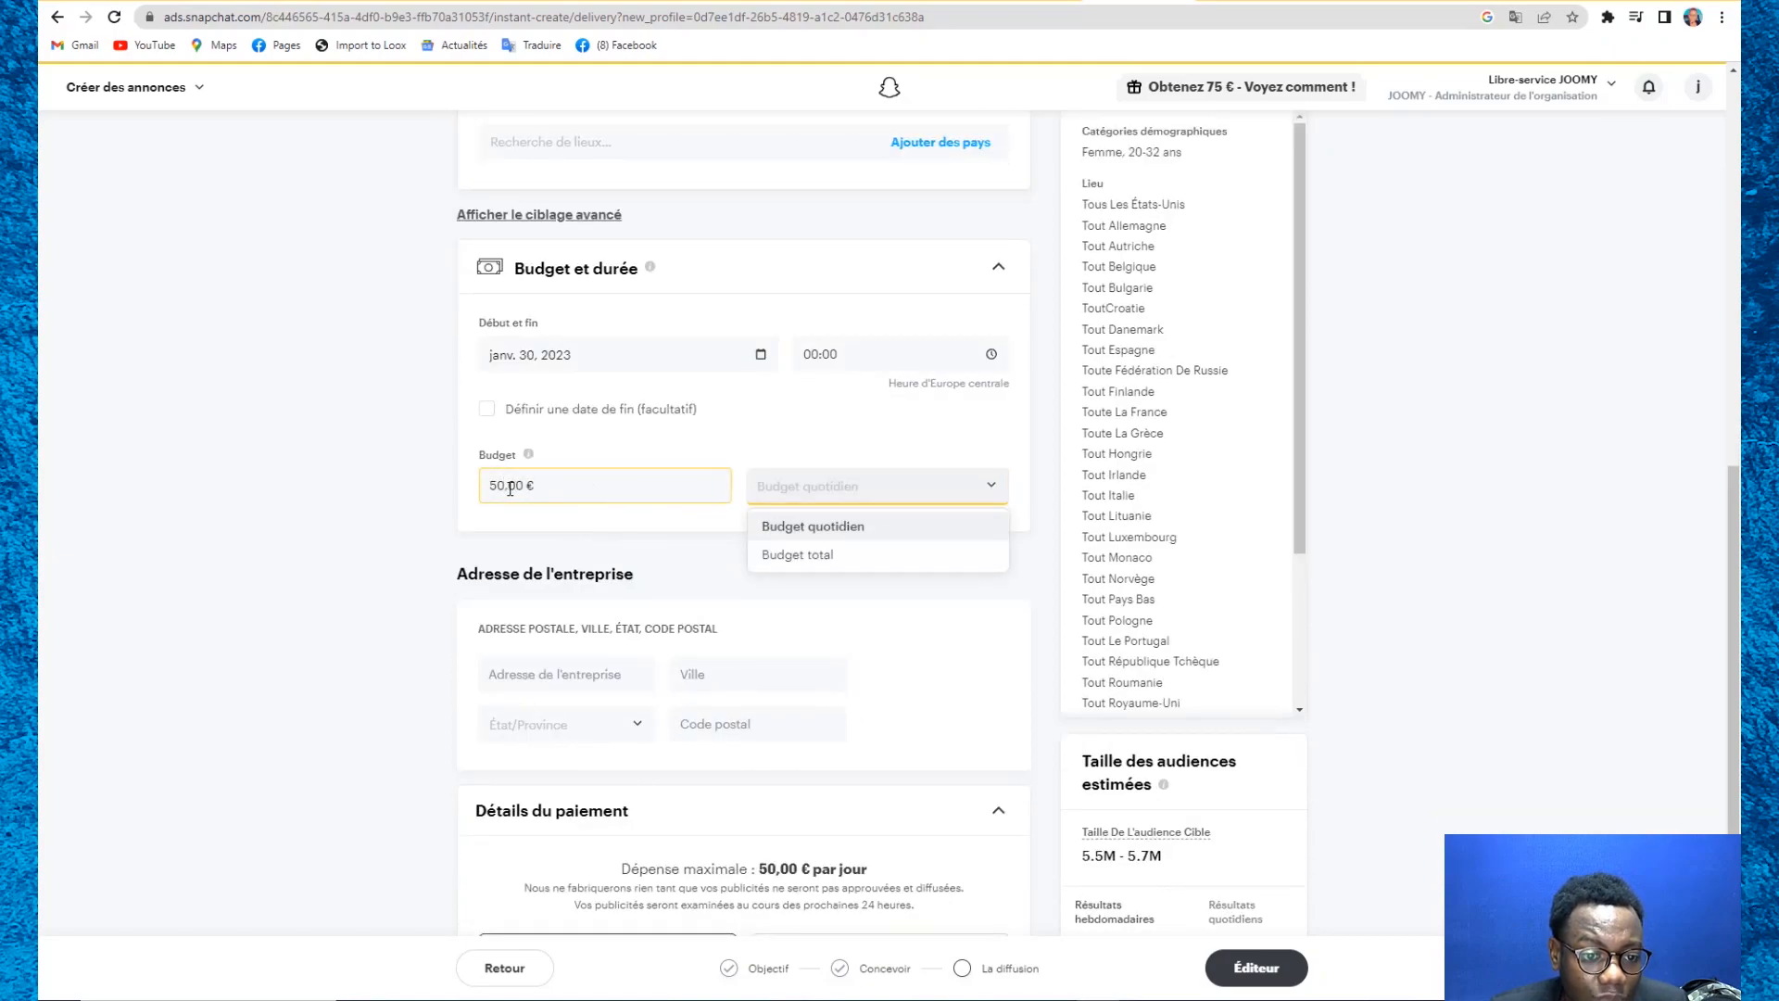
left_click_drag(508, 489, 491, 489)
type("10")
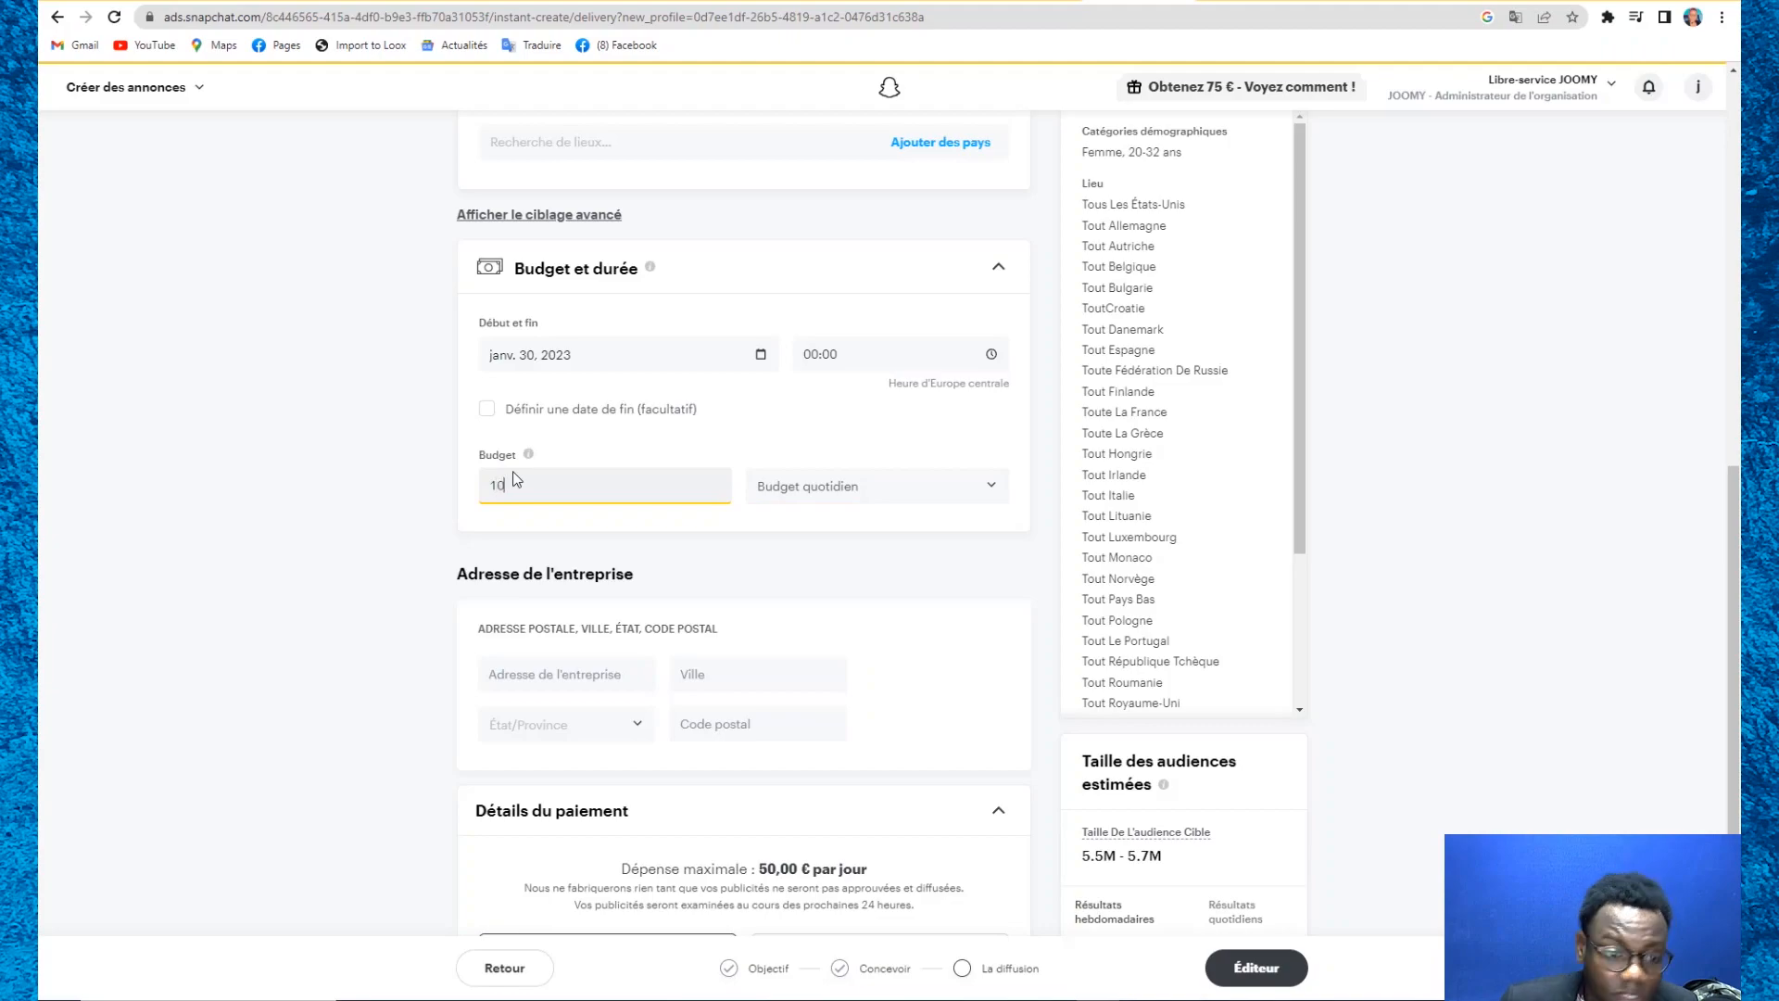
left_click(380, 501)
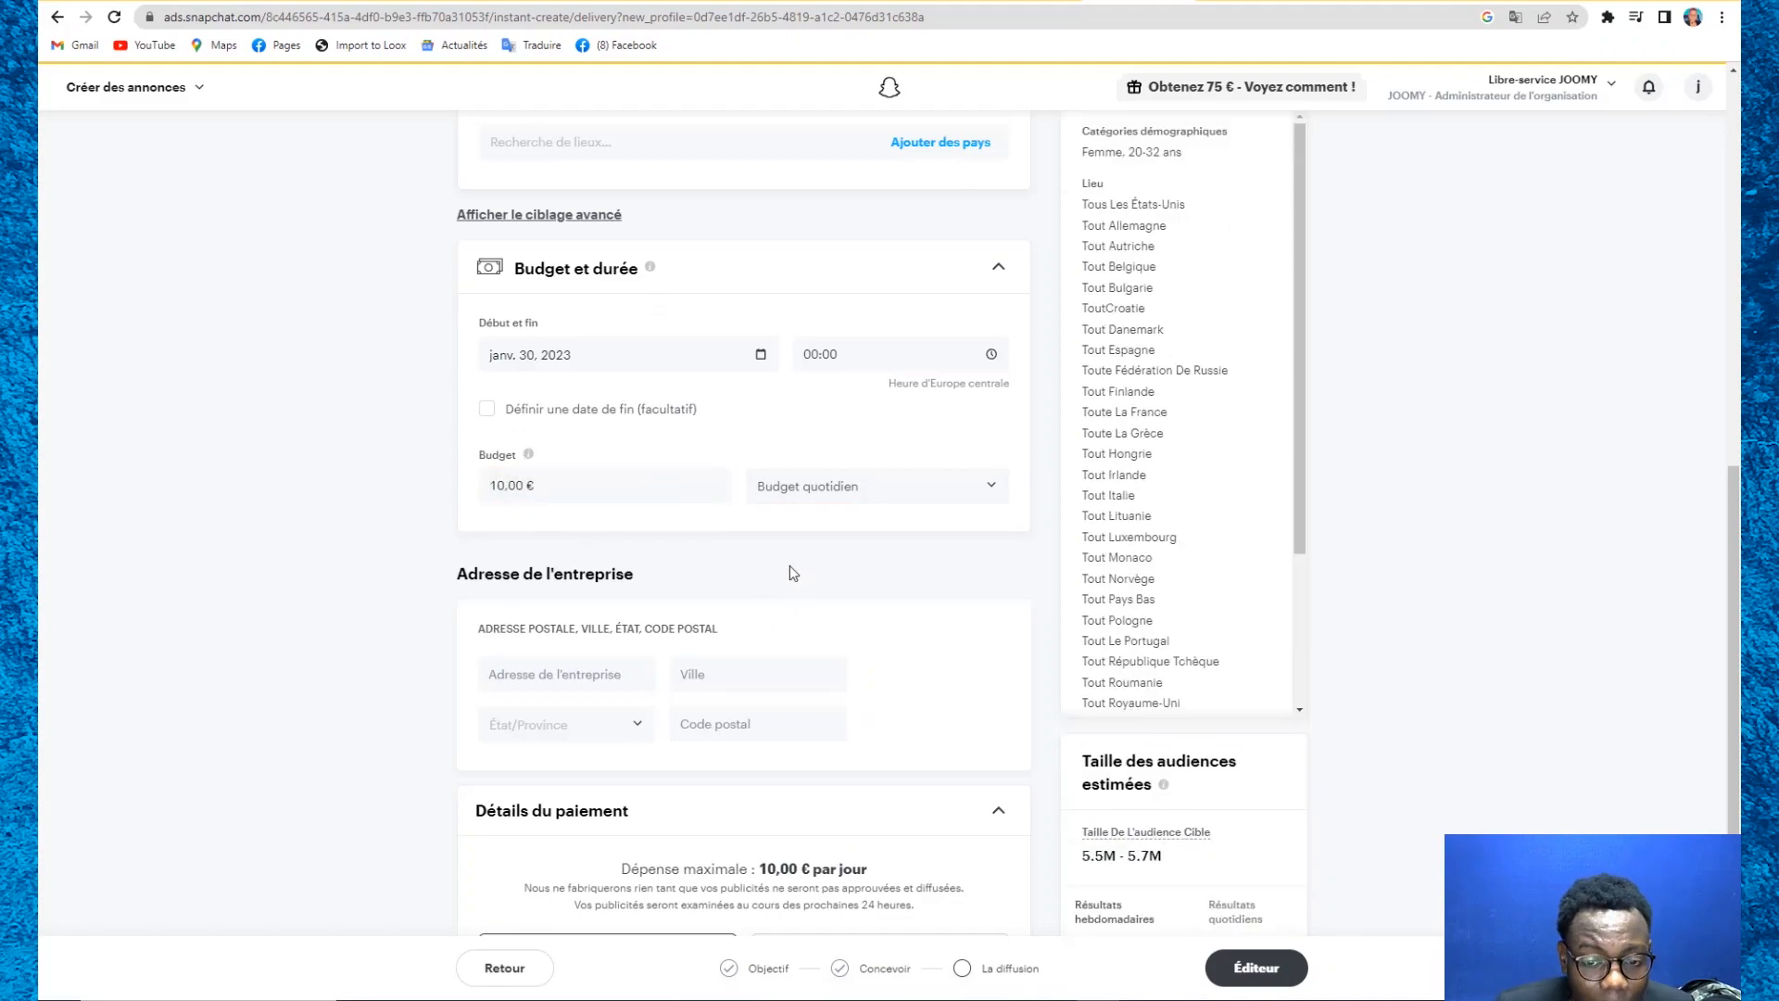
Step: Fill in the business address from the saved autofill address and select a state or province for it
scroll(790, 566, "down", 1)
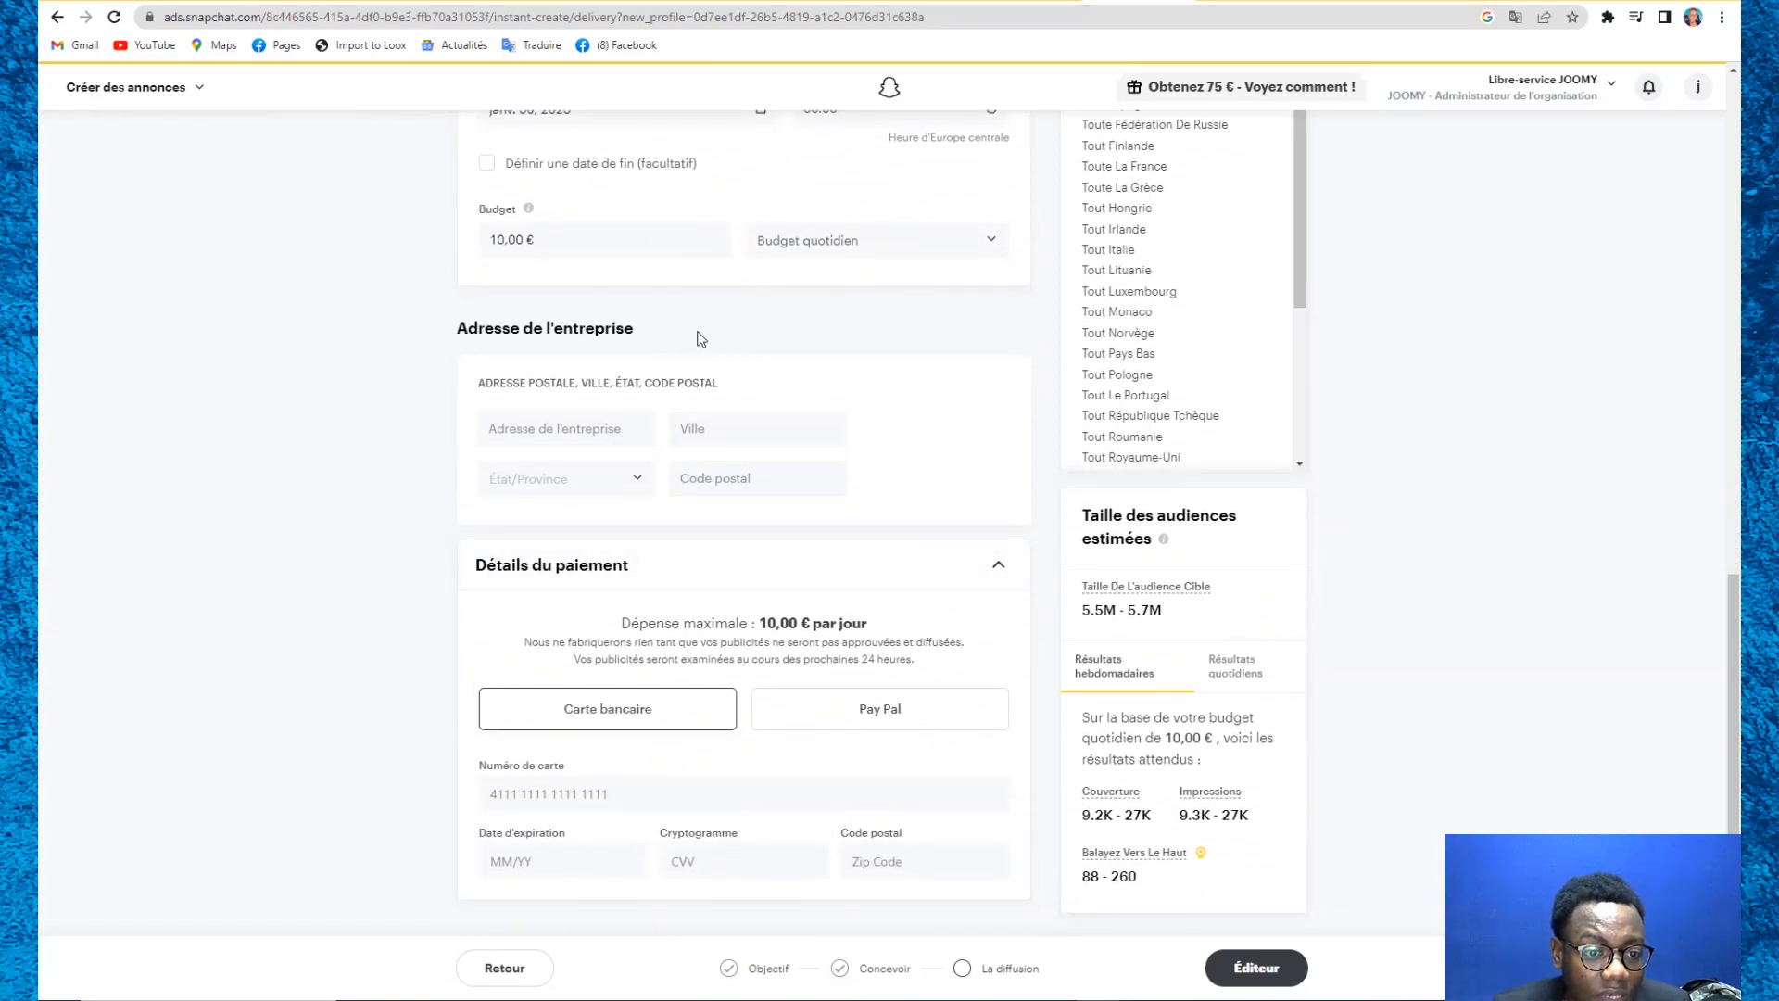
left_click(572, 425)
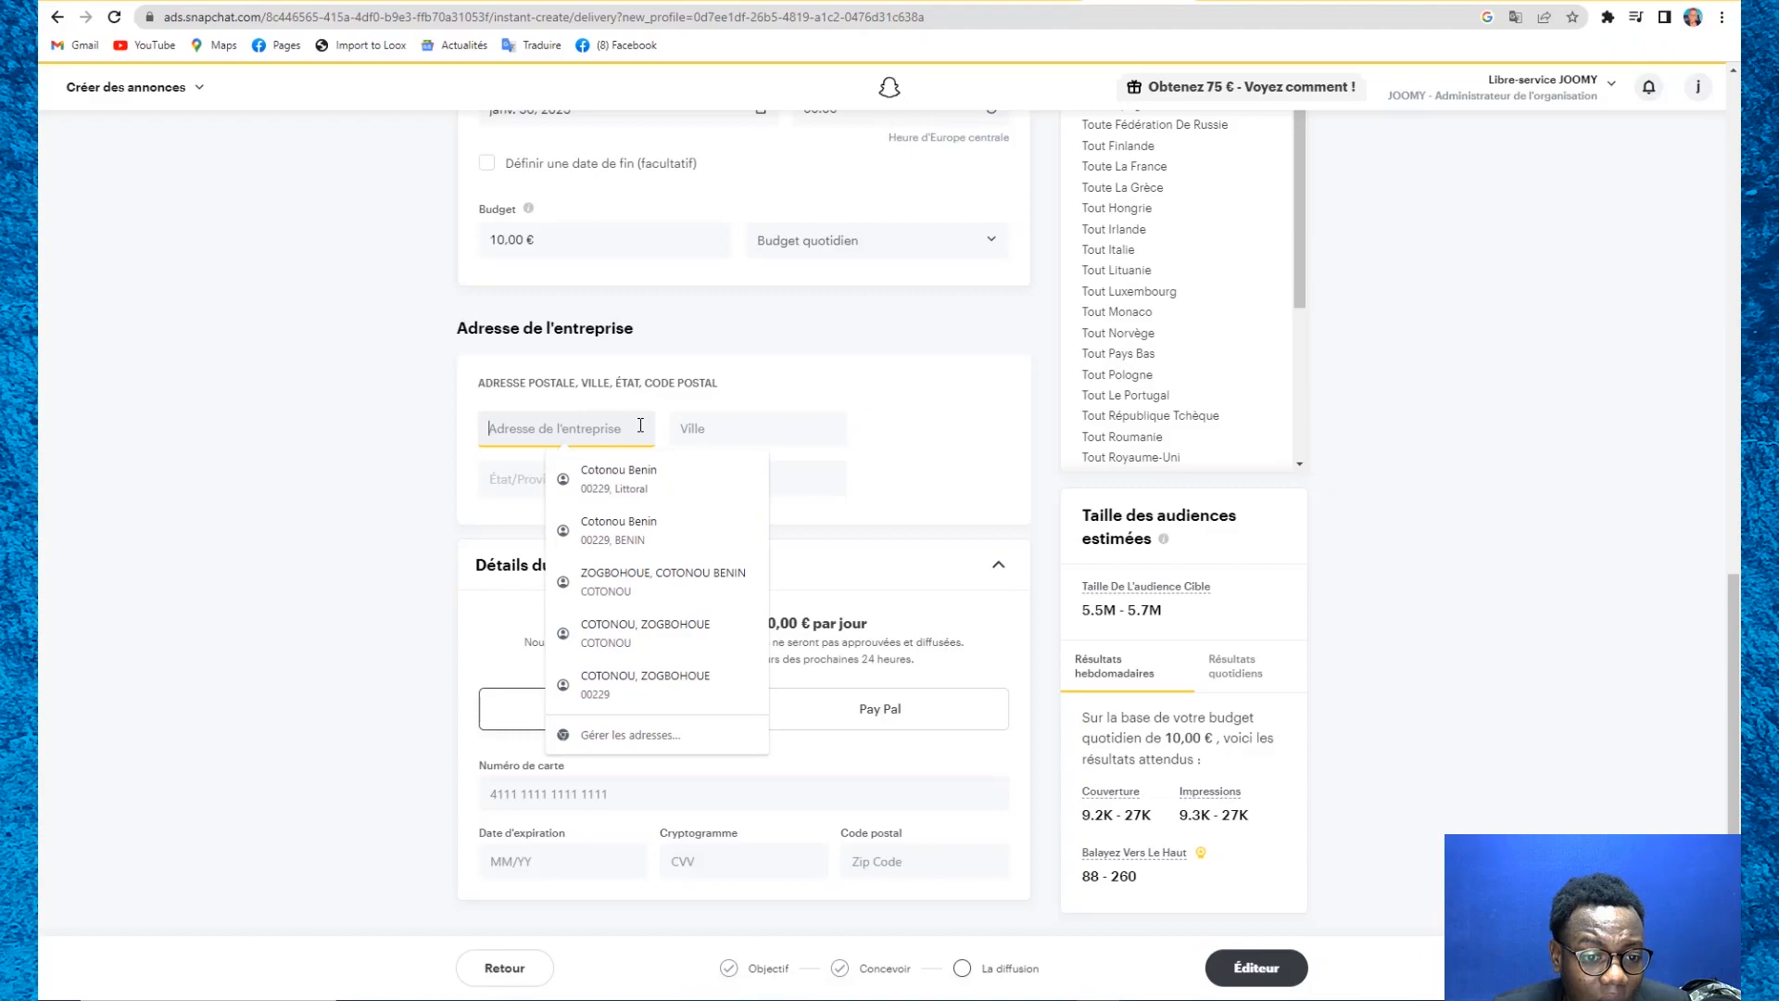
left_click(644, 475)
left_click(607, 443)
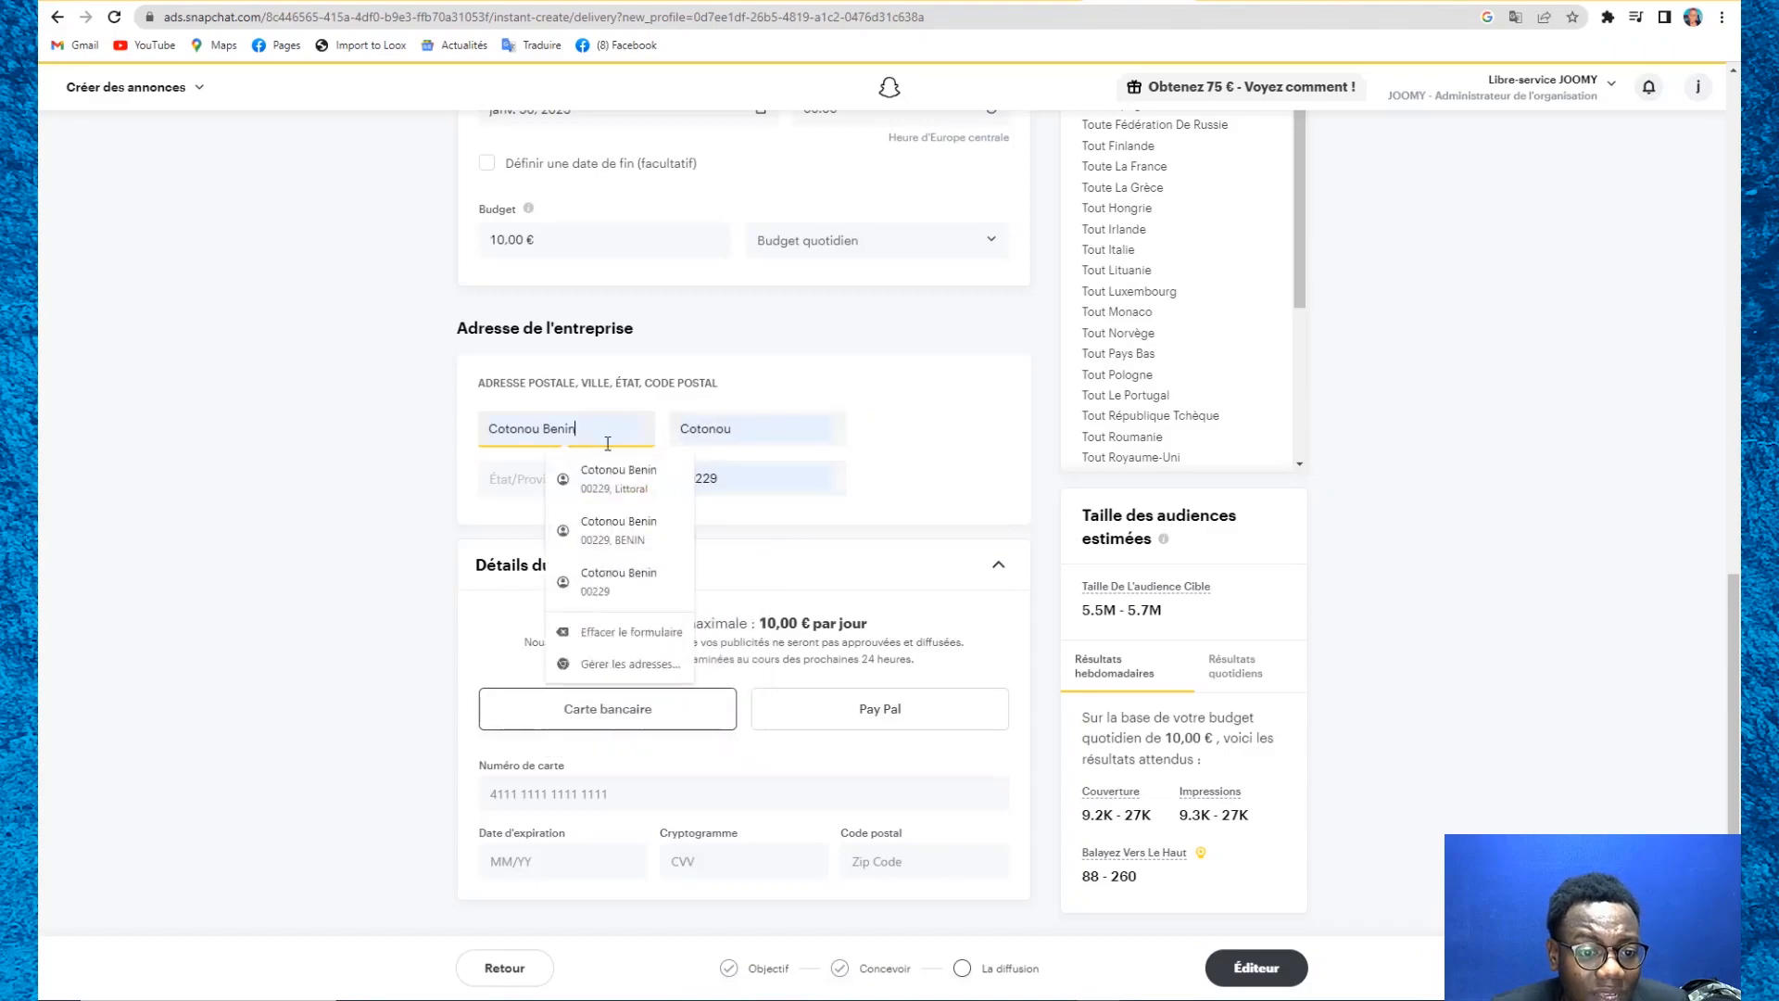
left_click(514, 483)
left_click(562, 427)
left_click(519, 483)
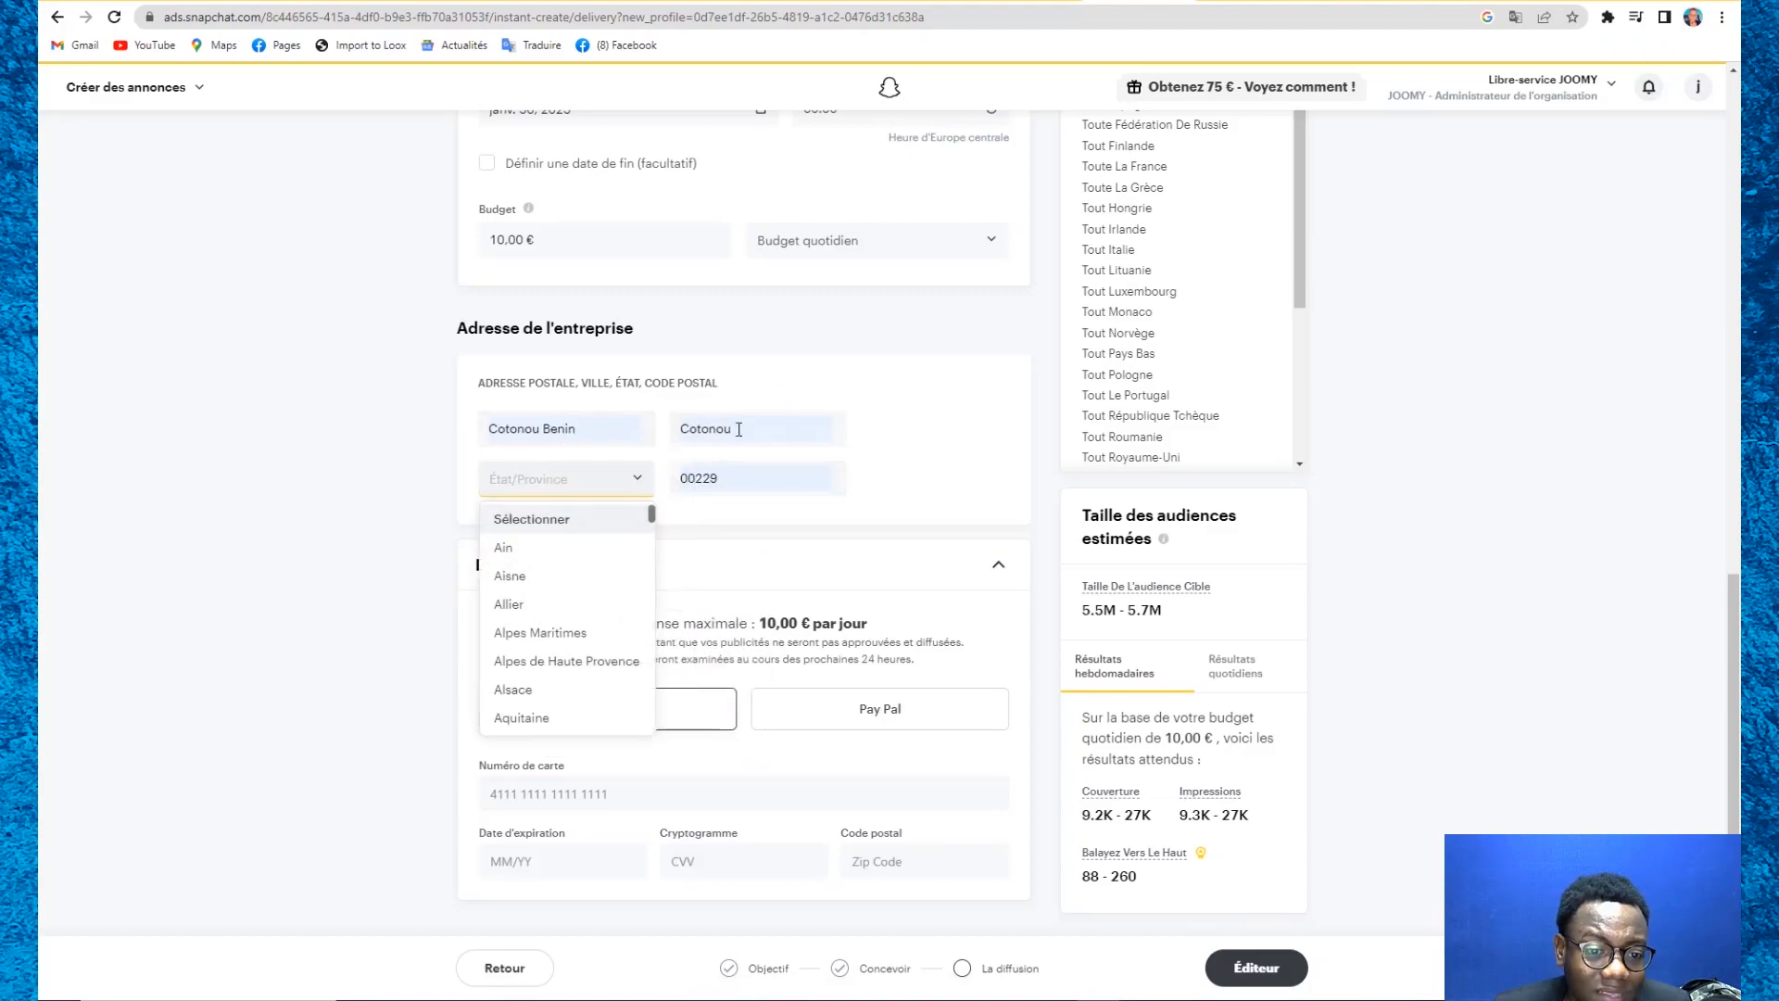
left_click(589, 691)
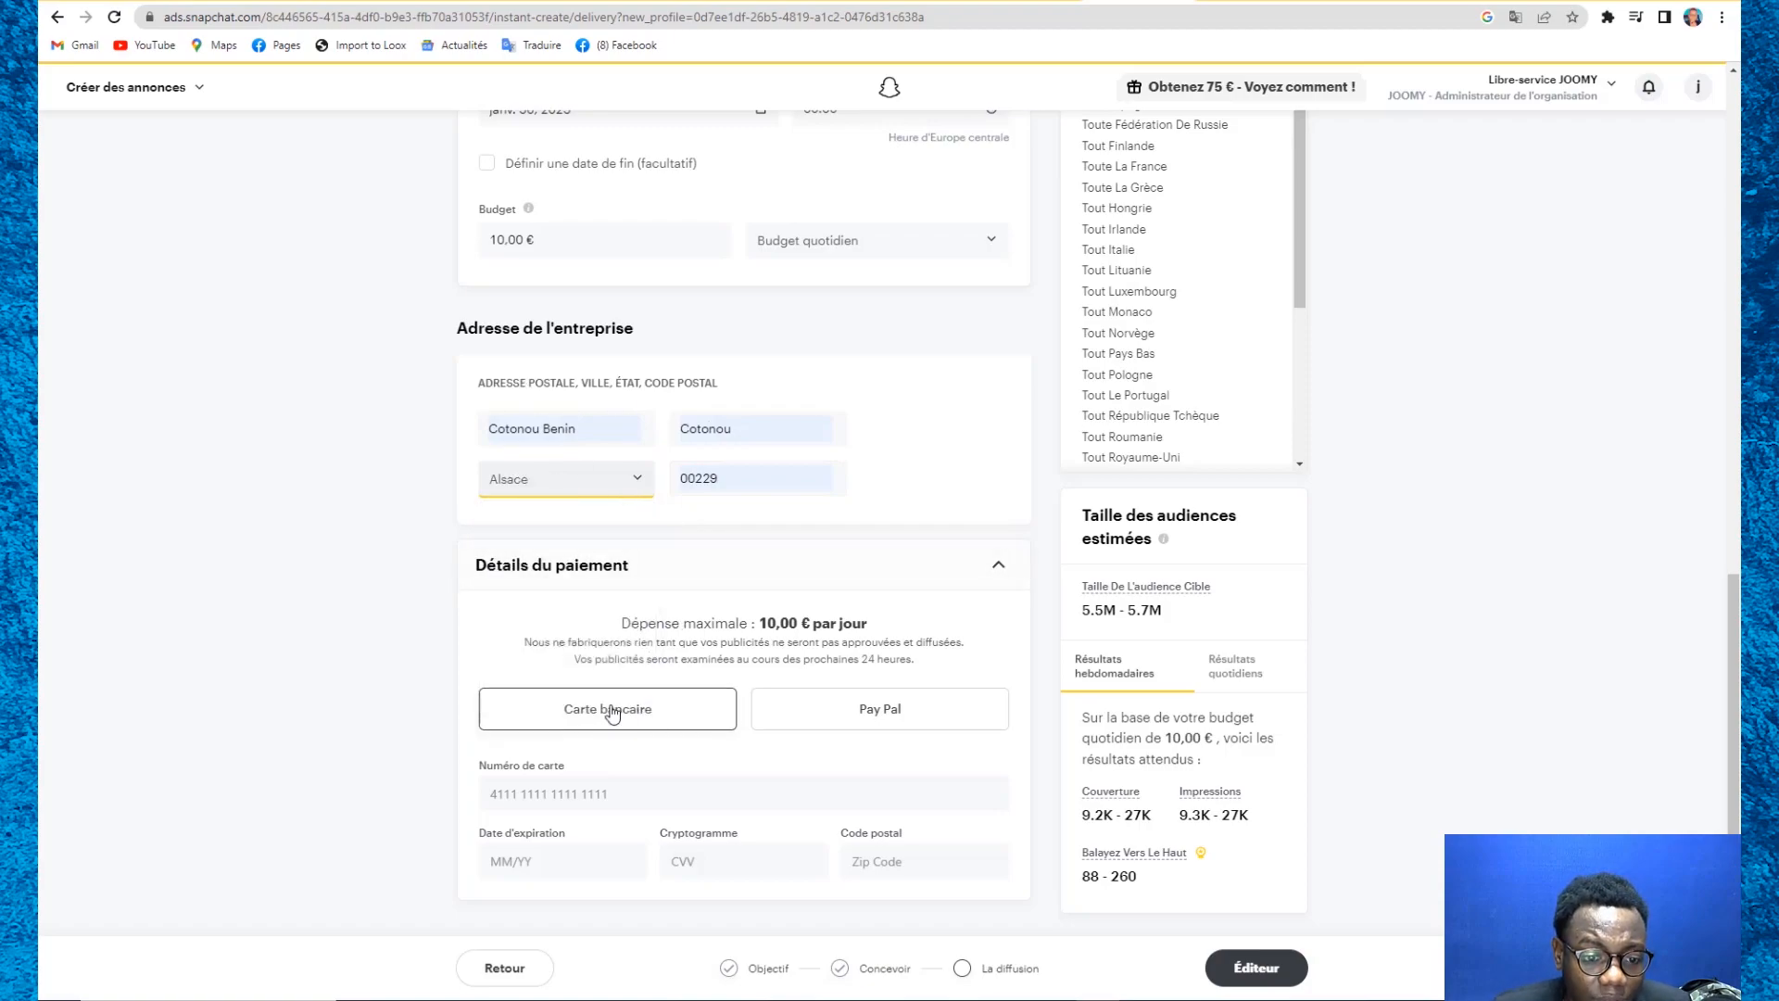
Step: Look over the bank card fields in the payment details and select PayPal as the payment method
left_click(576, 862)
left_click(686, 861)
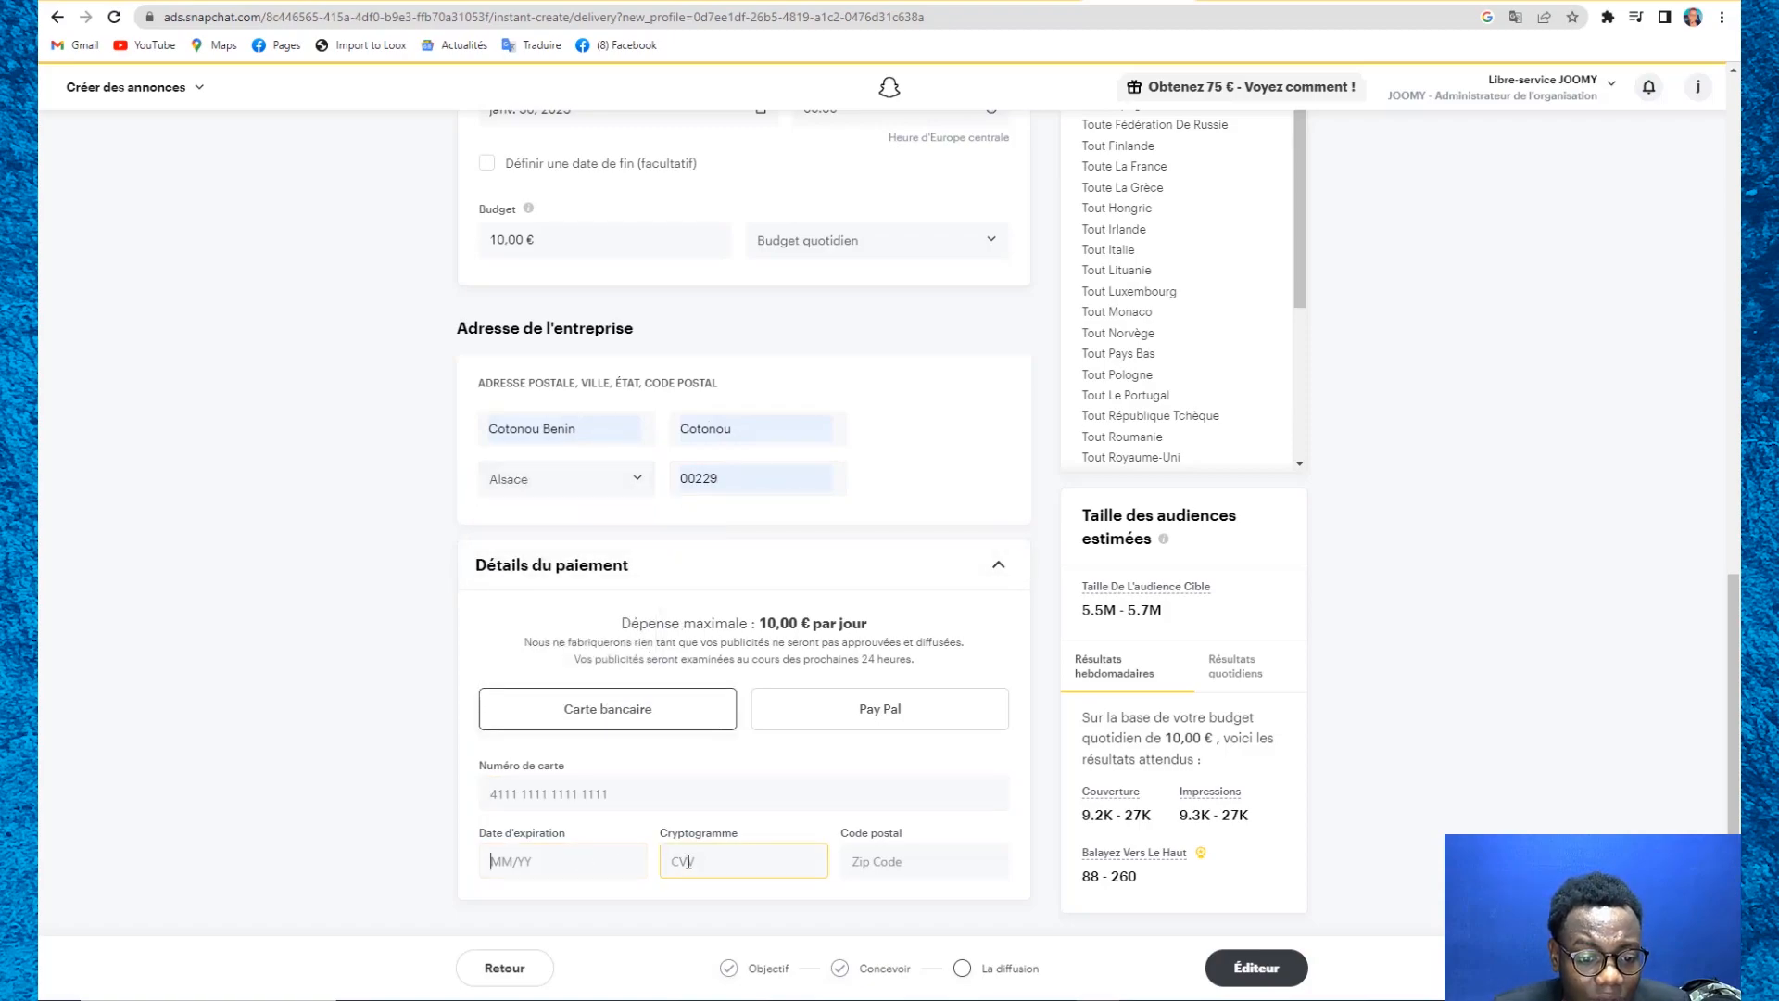
left_click(768, 804)
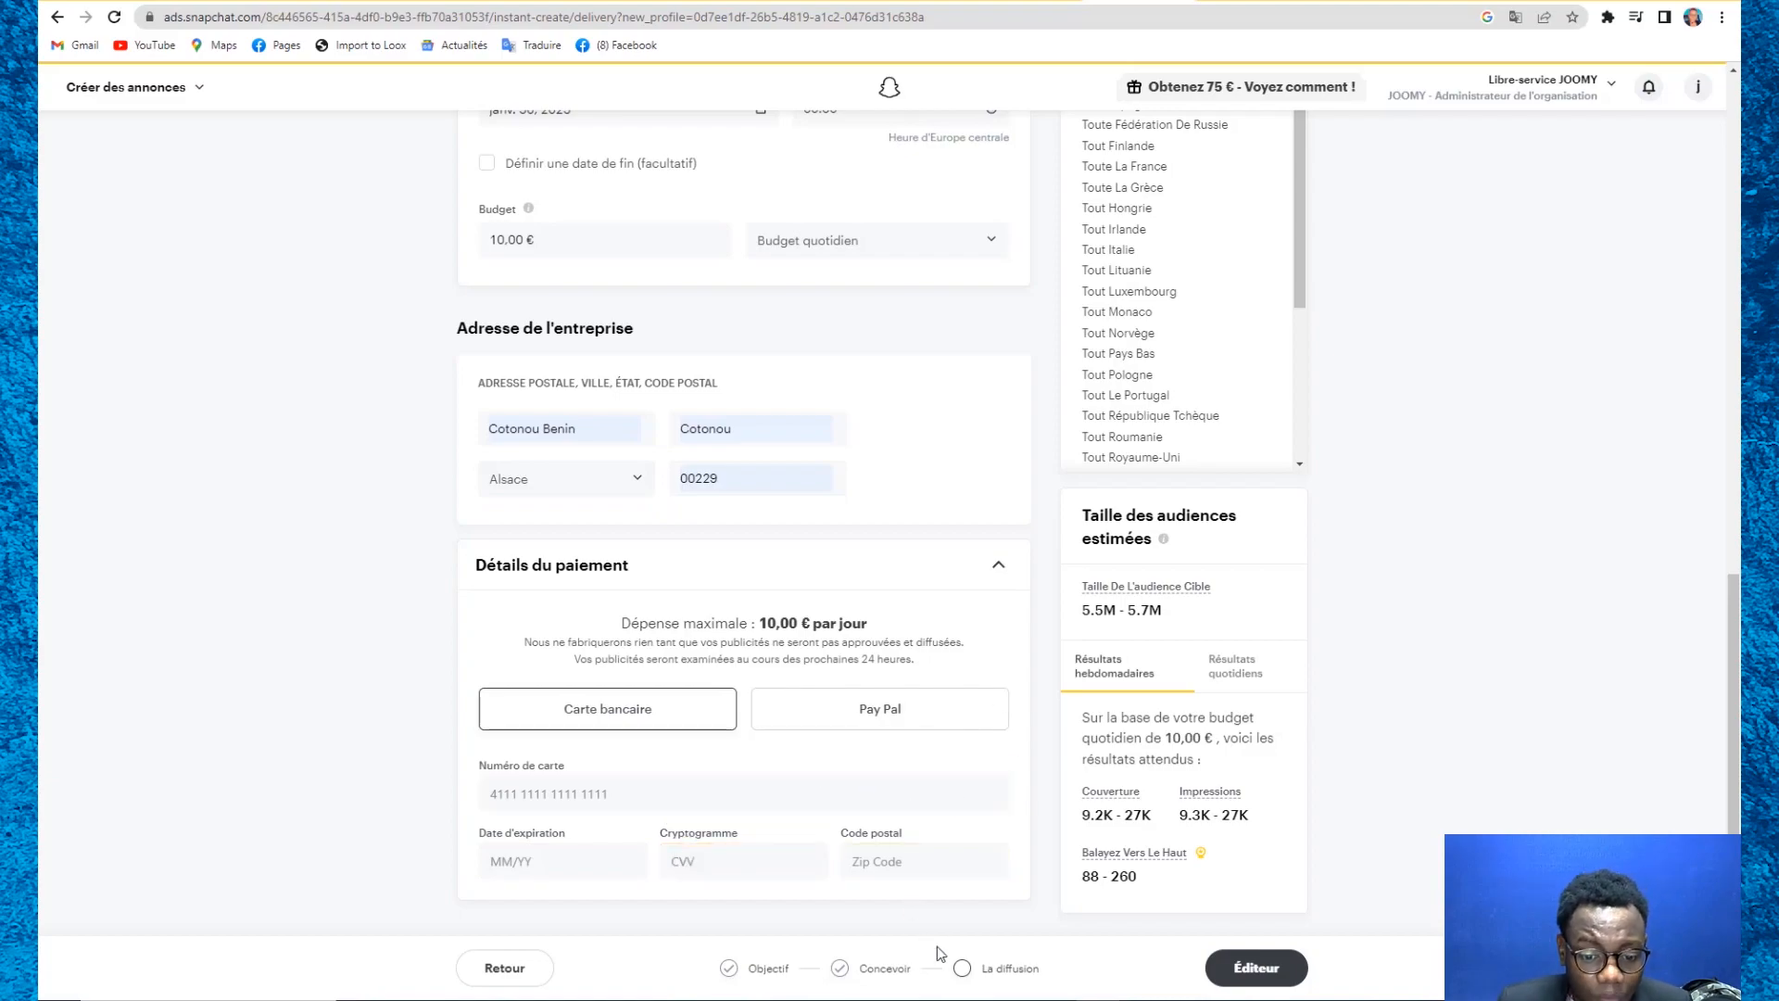
left_click(808, 795)
left_click(784, 715)
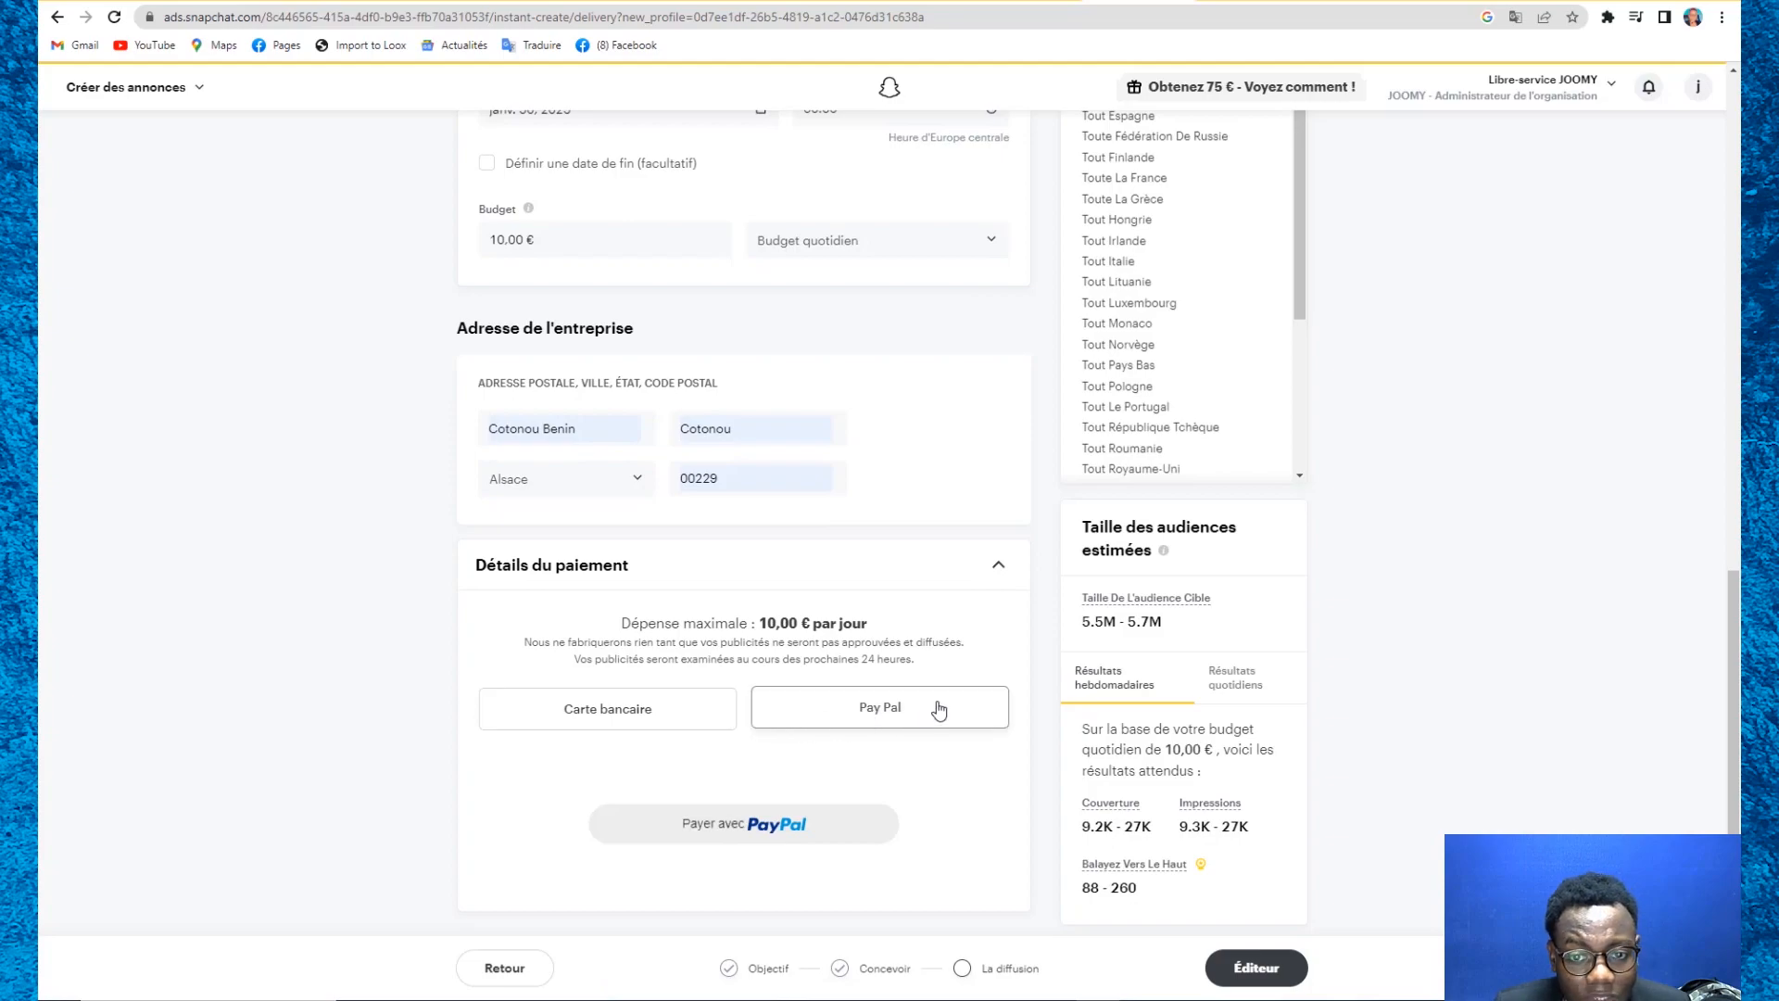
Step: Review the ad's delivery settings, from demographics and locations to budget, payment details and estimated audience results
scroll(939, 710, "down", 1)
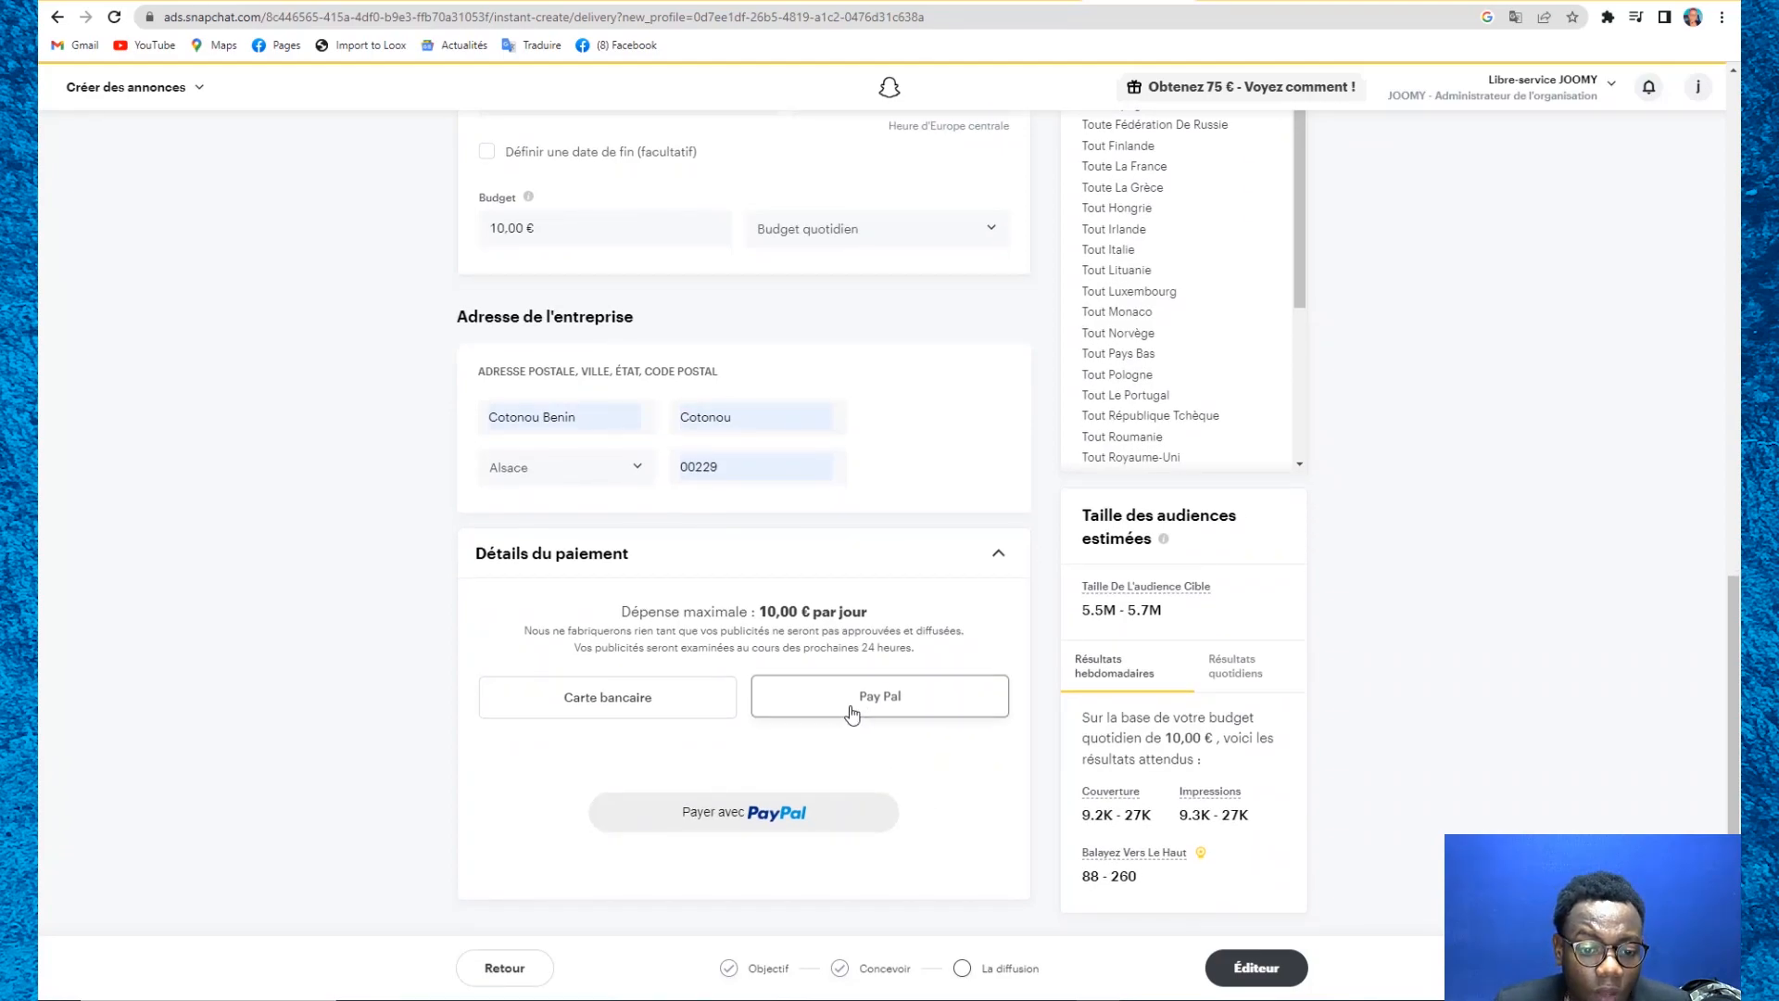
scroll(955, 604, "up", 3)
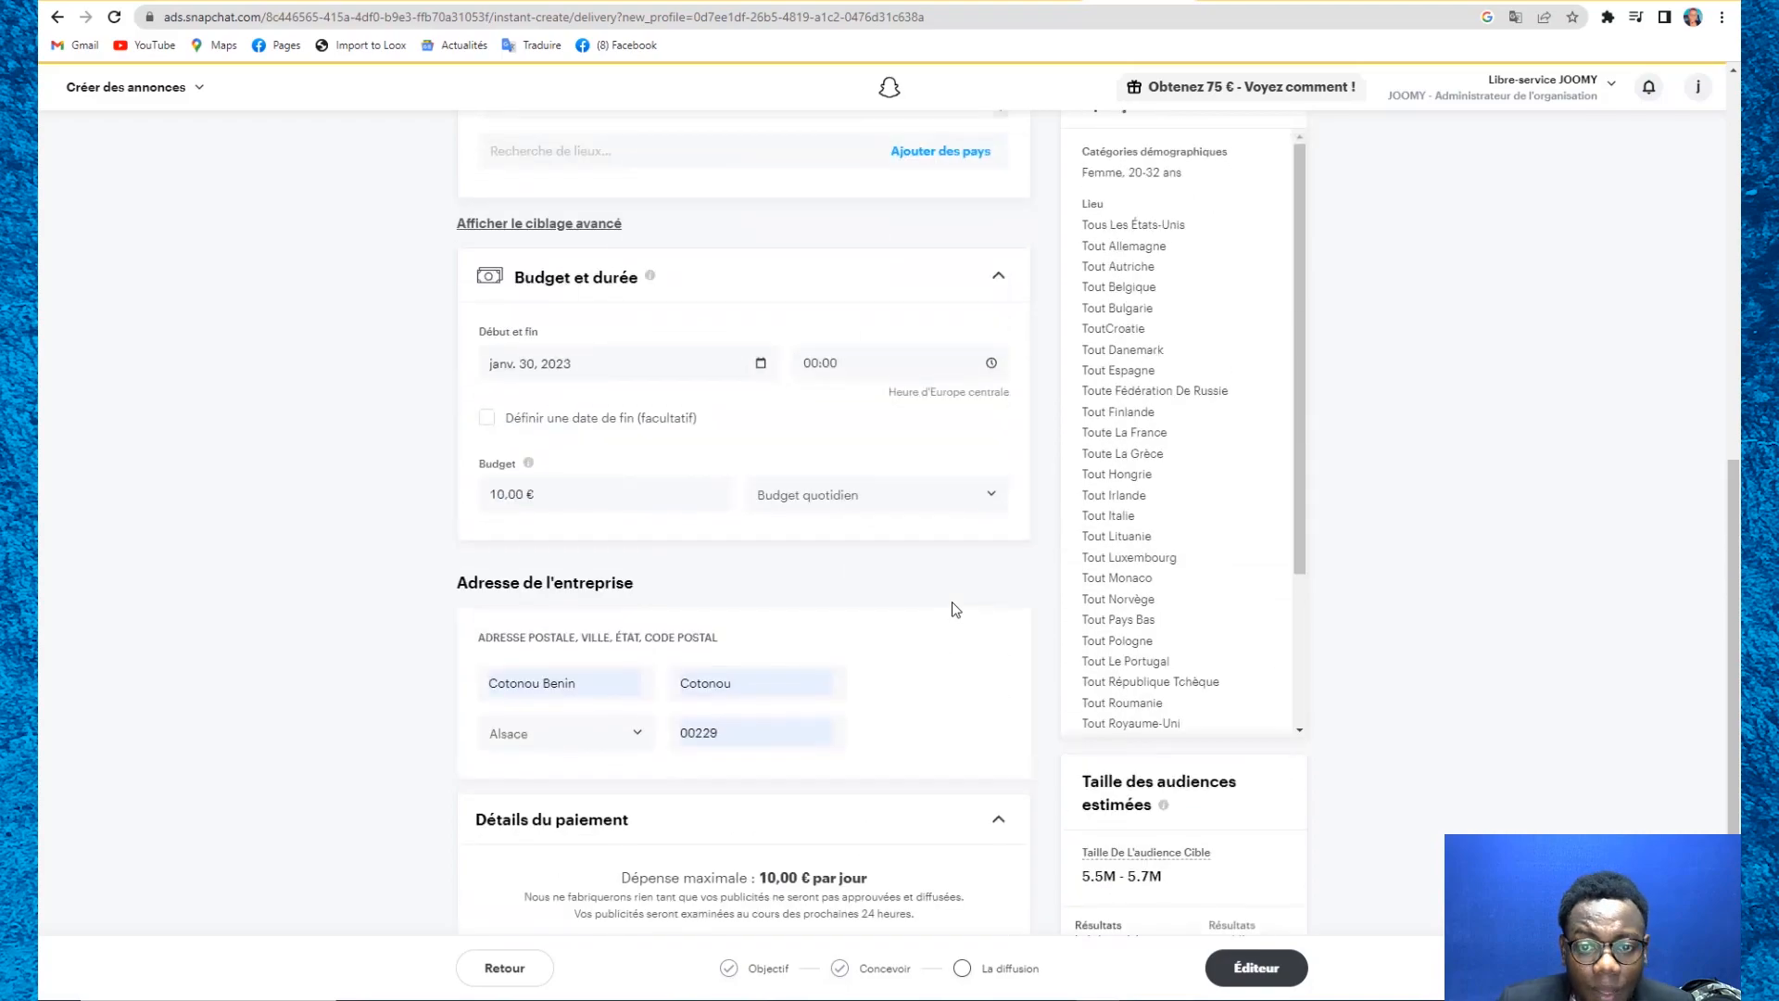
scroll(953, 604, "up", 10)
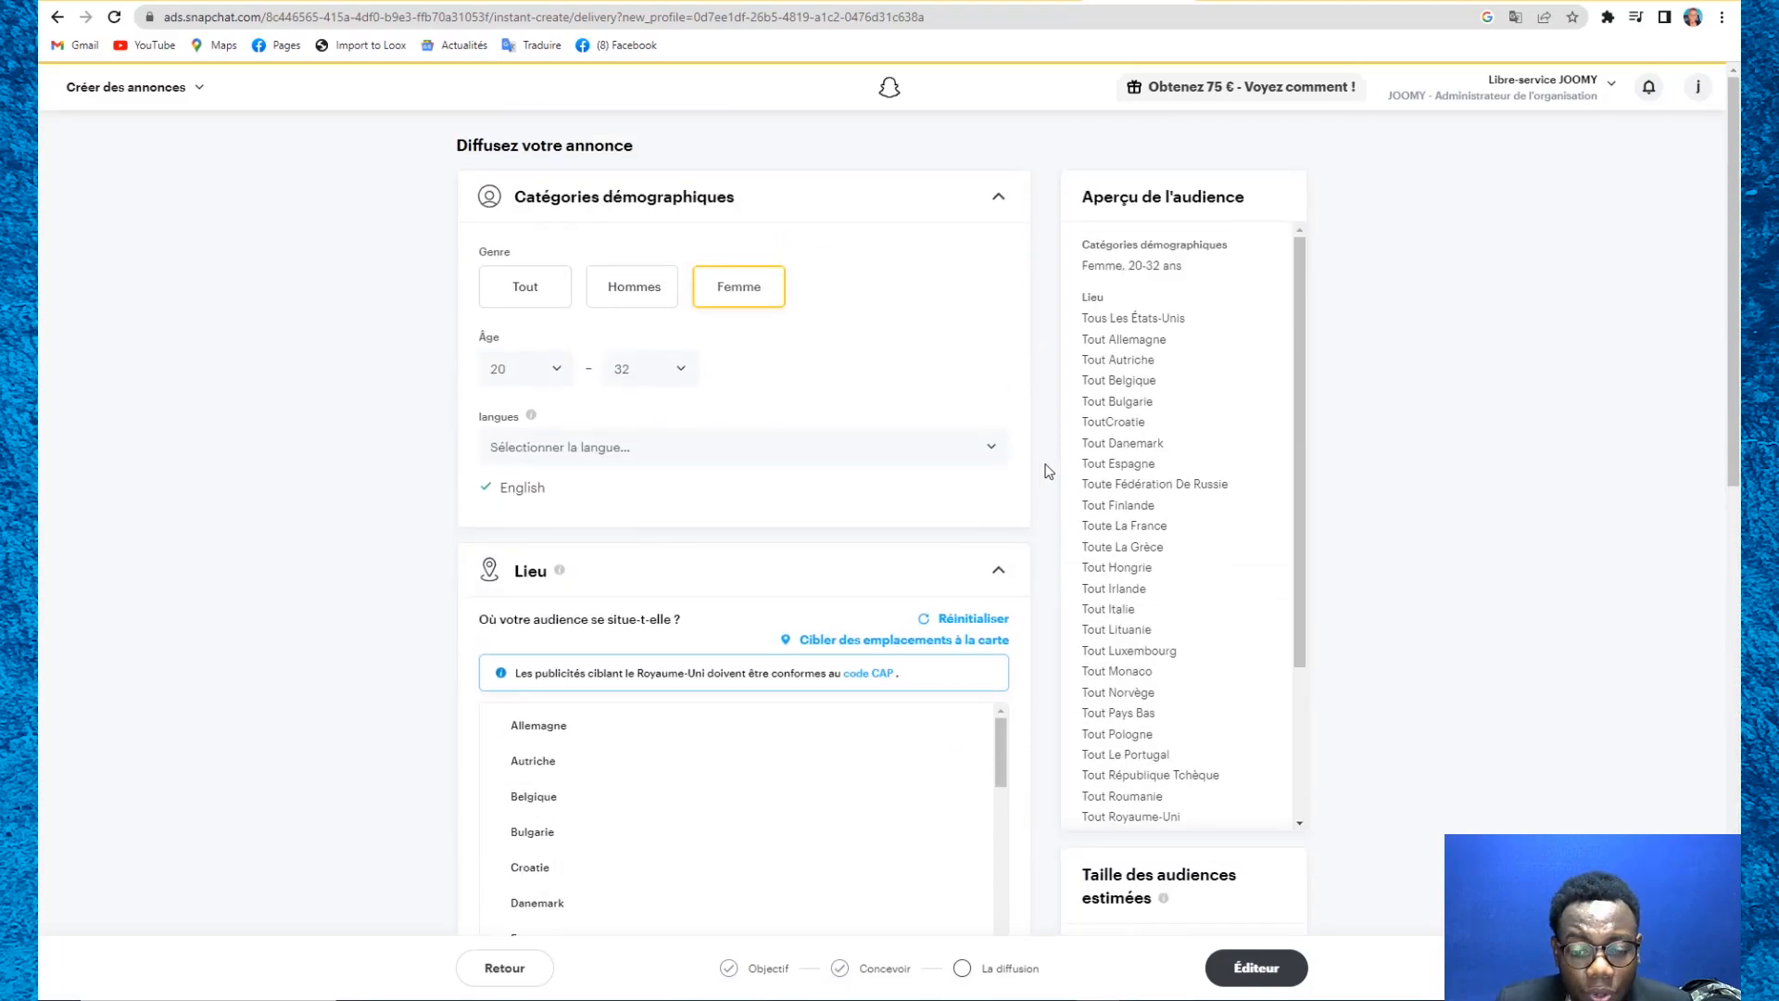
scroll(775, 358, "down", 8)
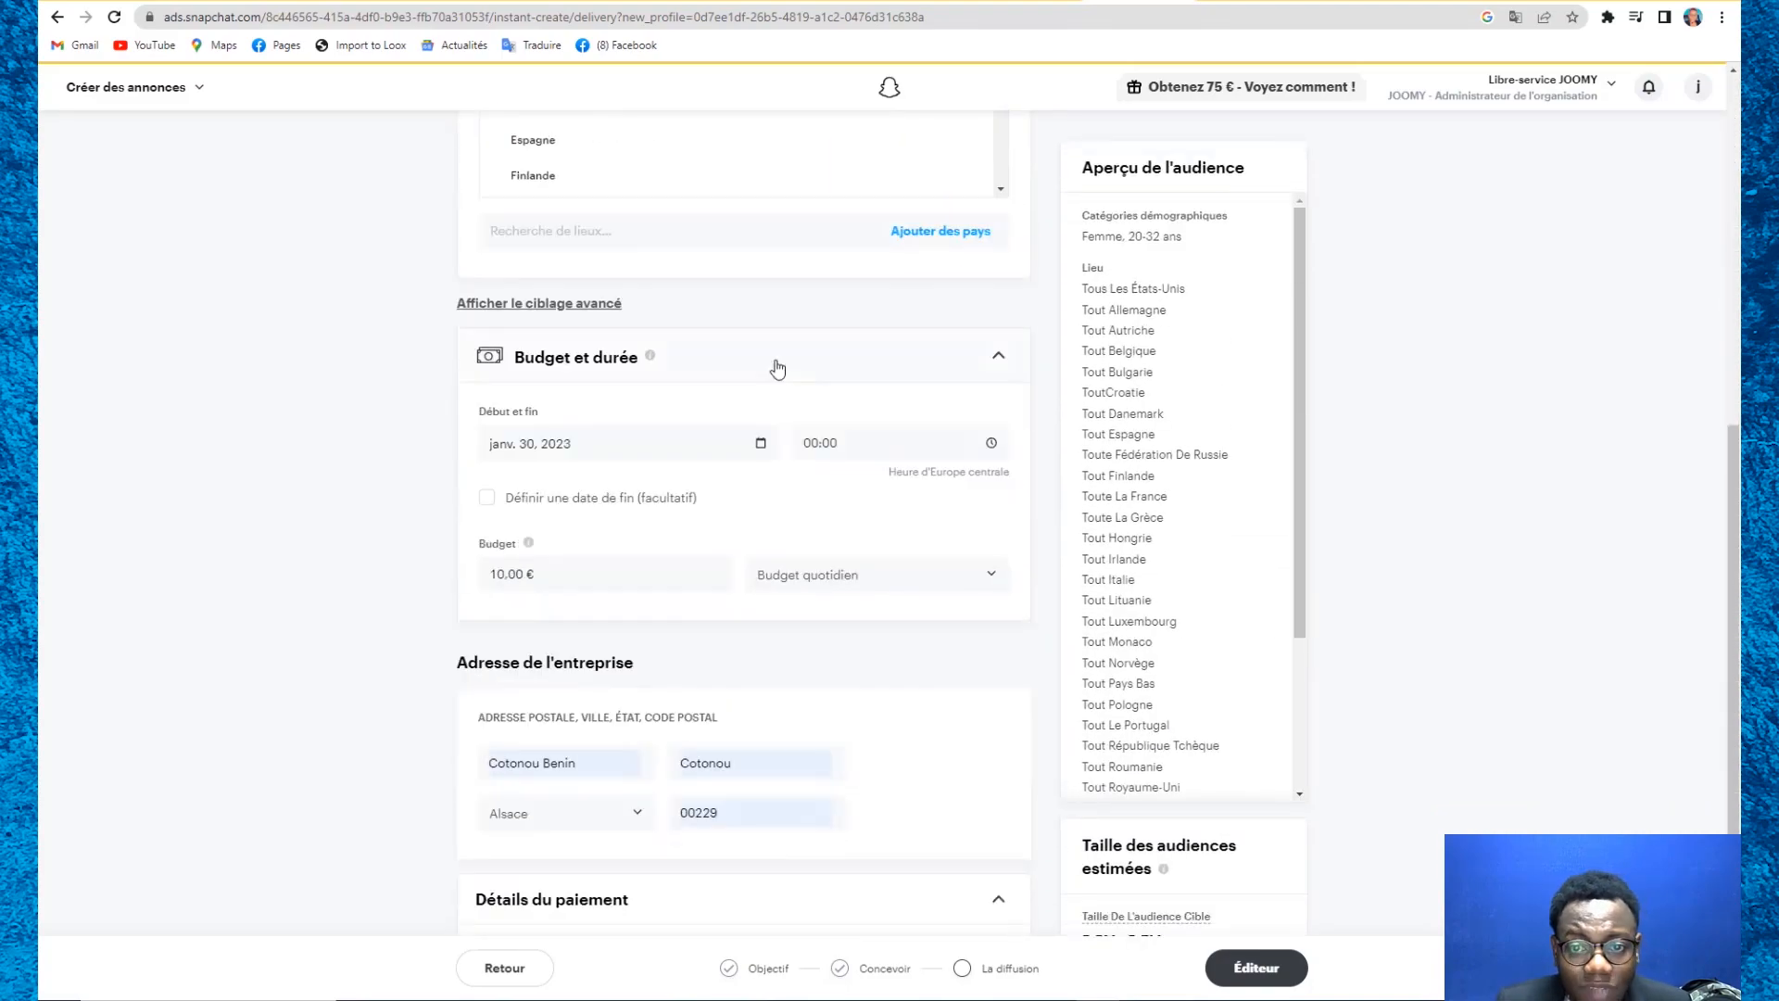
scroll(777, 369, "down", 4)
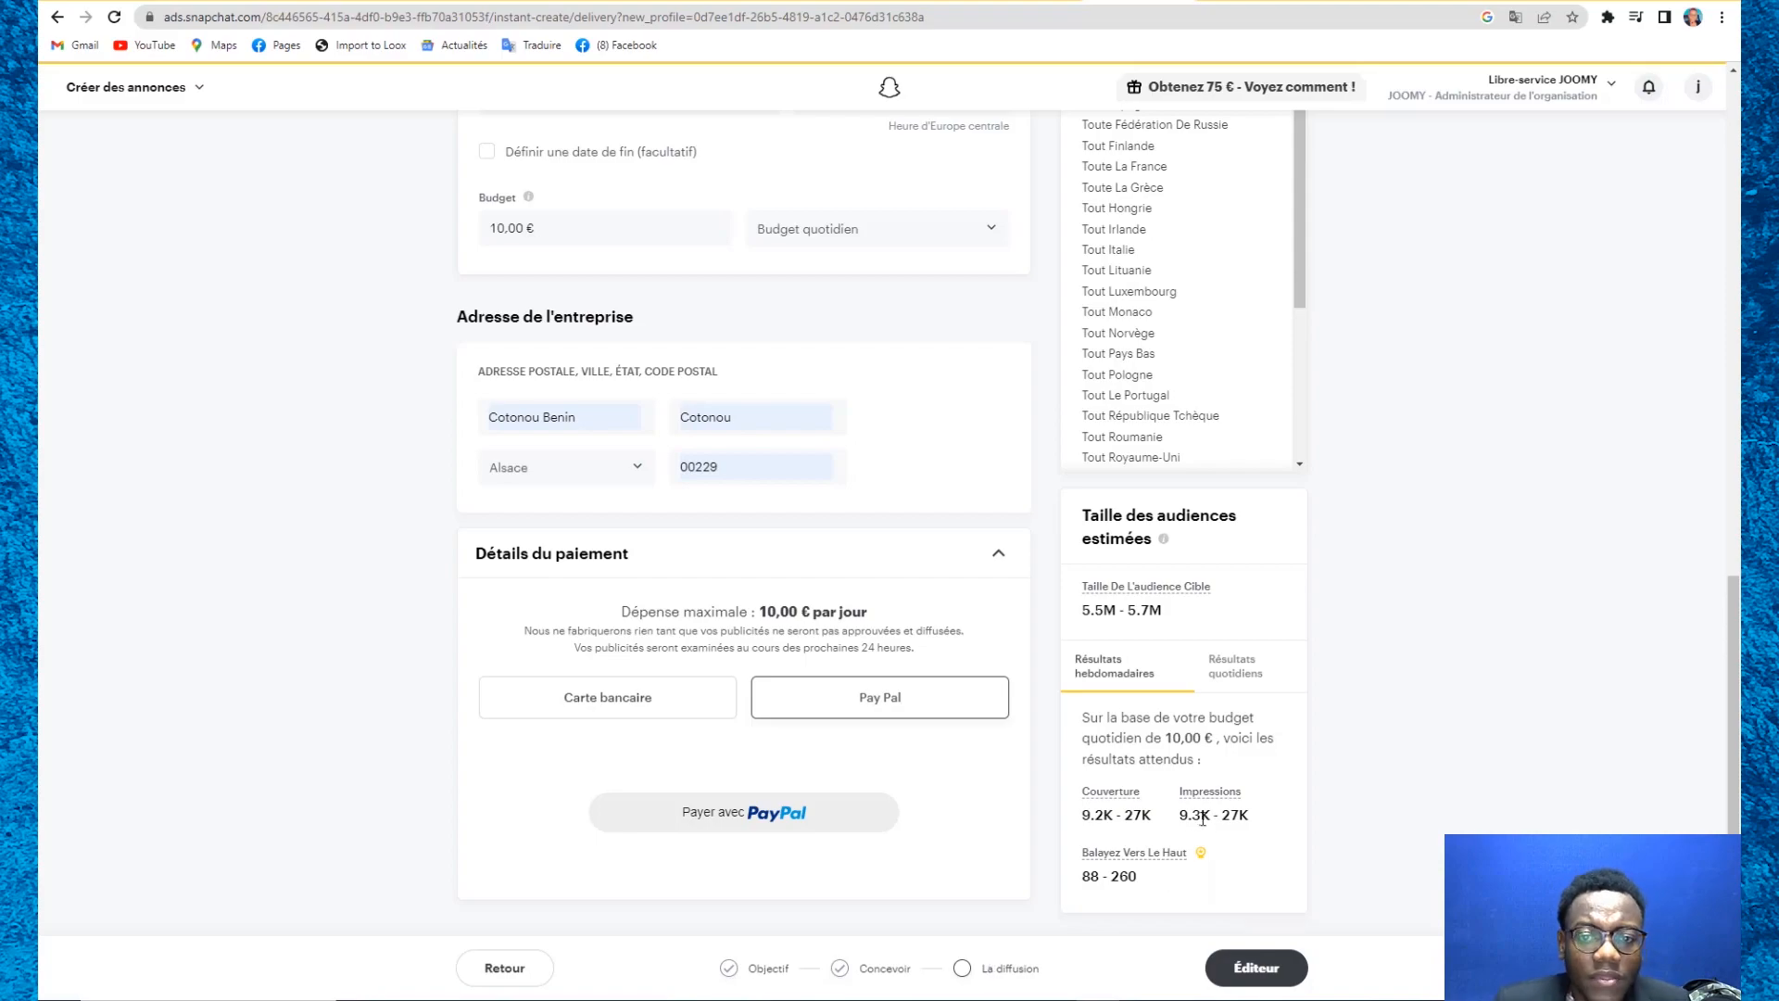
scroll(1122, 542, "up", 15)
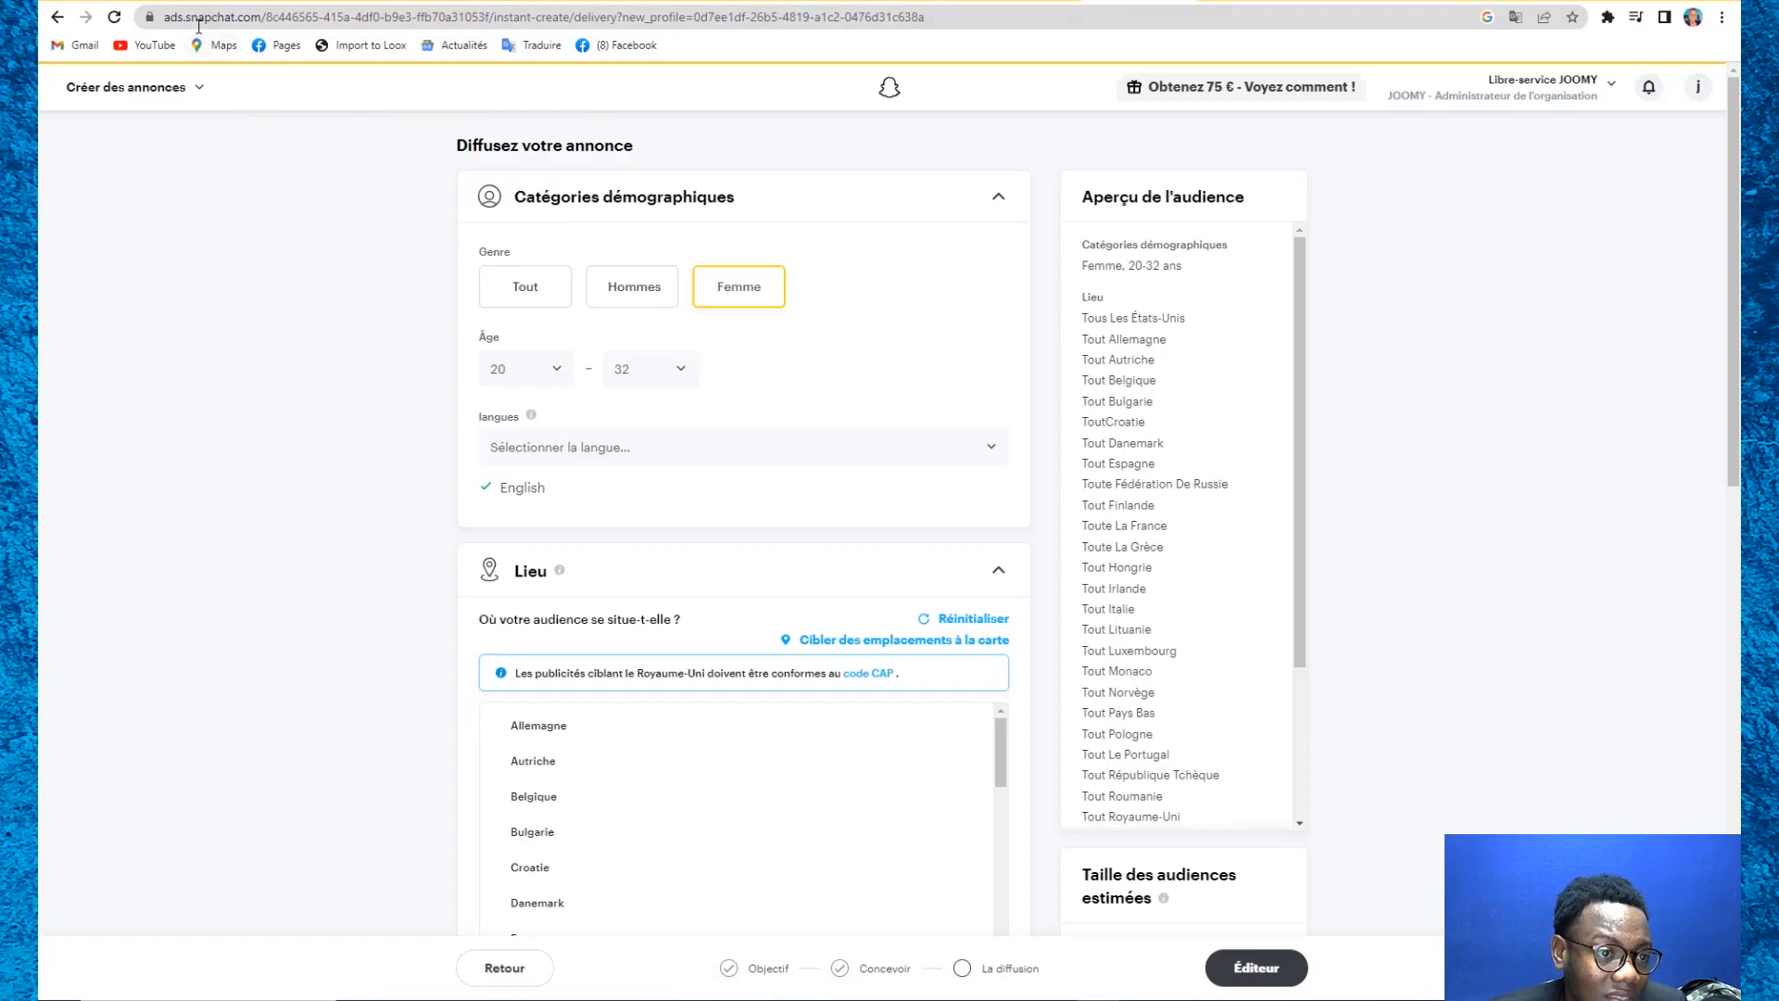
Step: Reduce the page address to ads.snapchat.com and load it to leave the ad's delivery settings
left_click(252, 20)
left_click(266, 11)
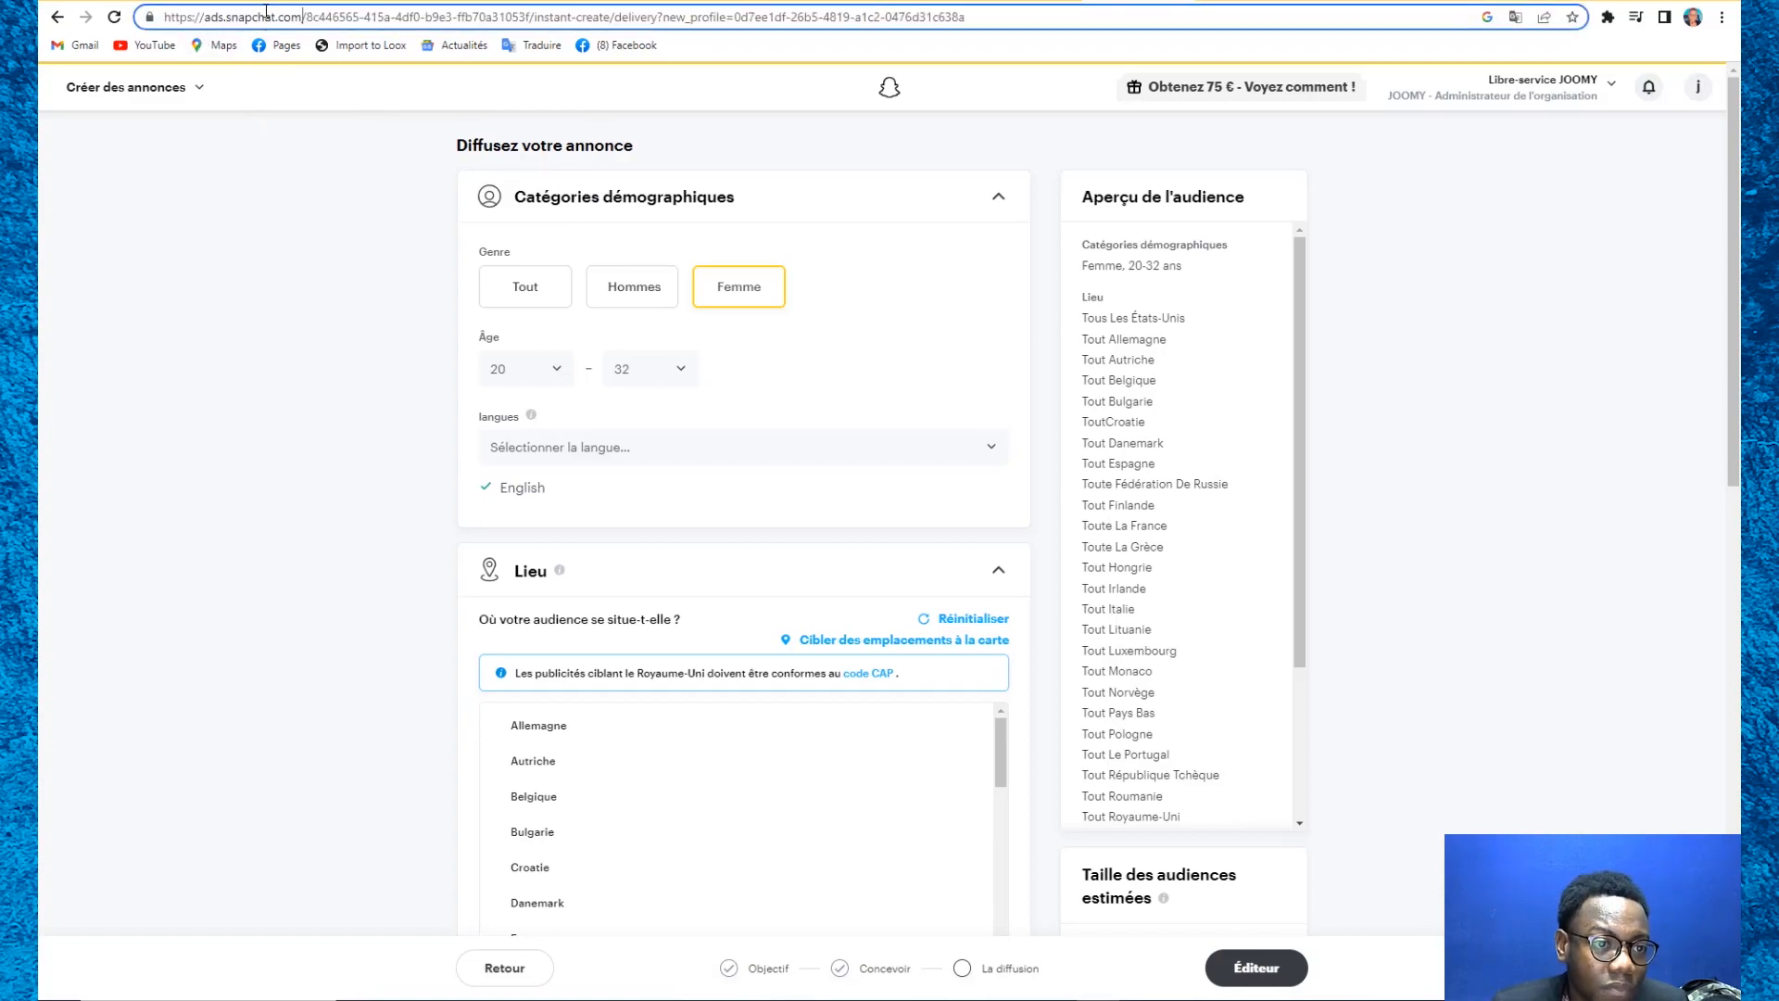
left_click_drag(304, 15, 1331, 16)
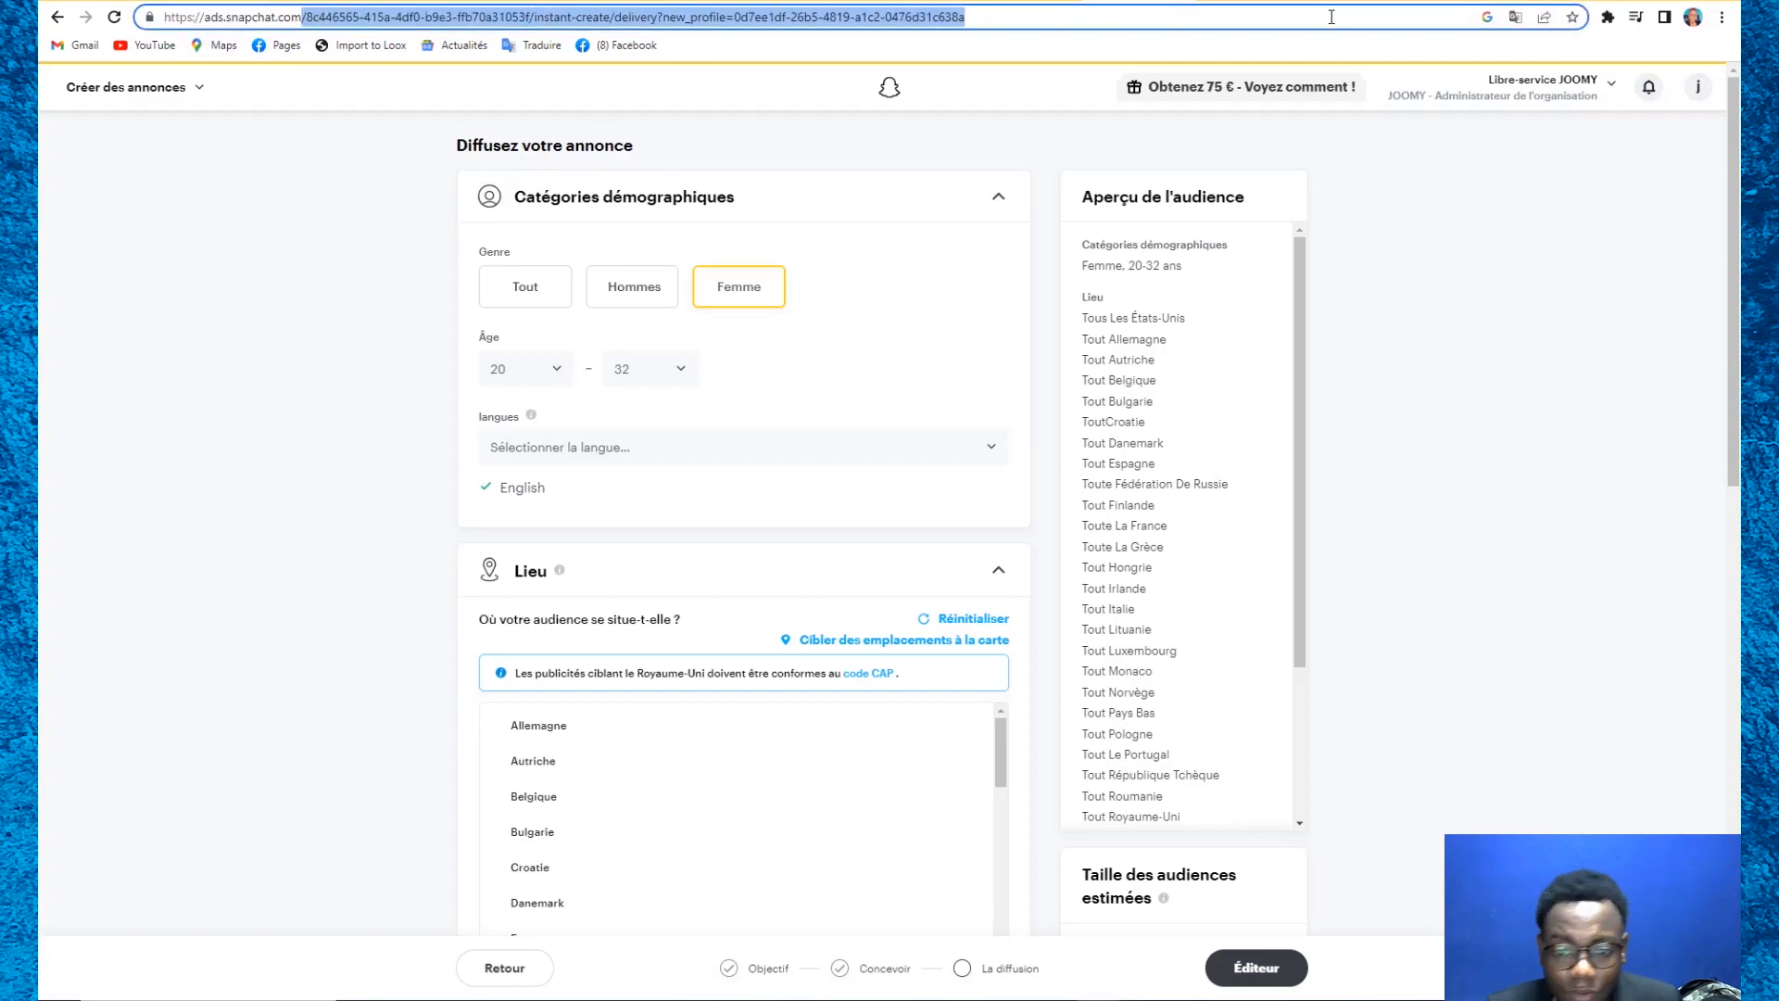
key("Return")
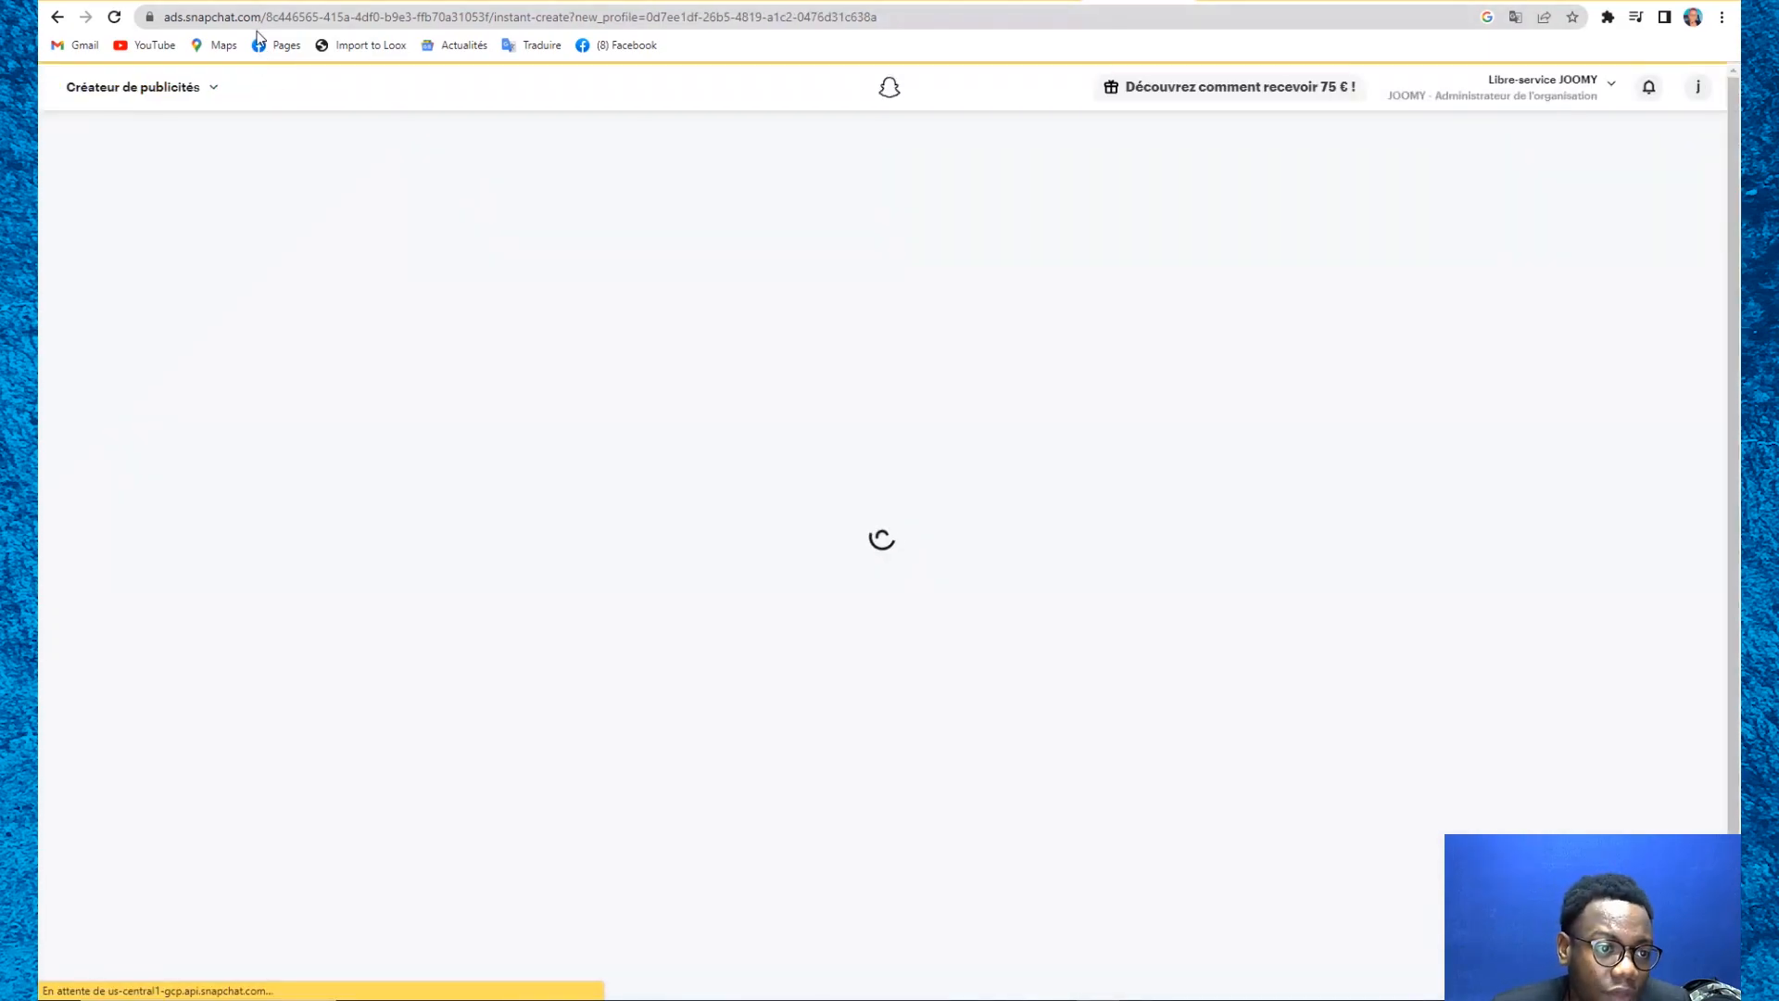
Step: Examine the setup options for the website visits and mobile app installs advertising objectives
key("ctrl+l")
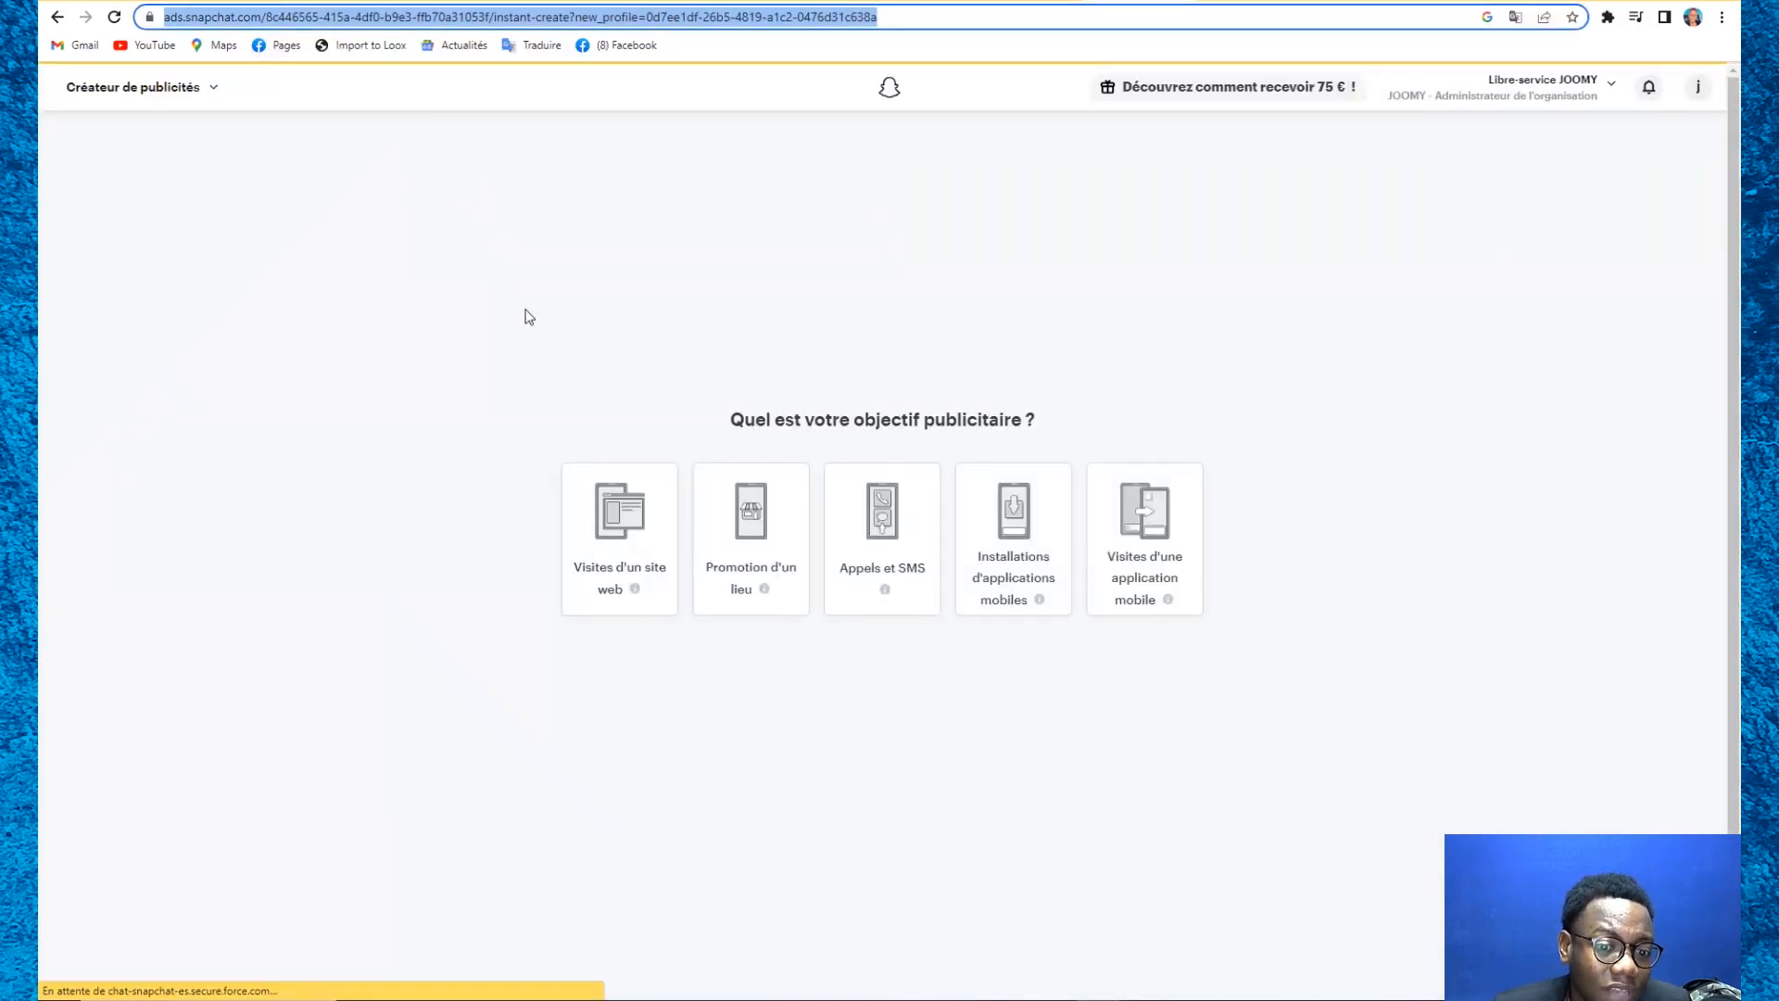
left_click(611, 385)
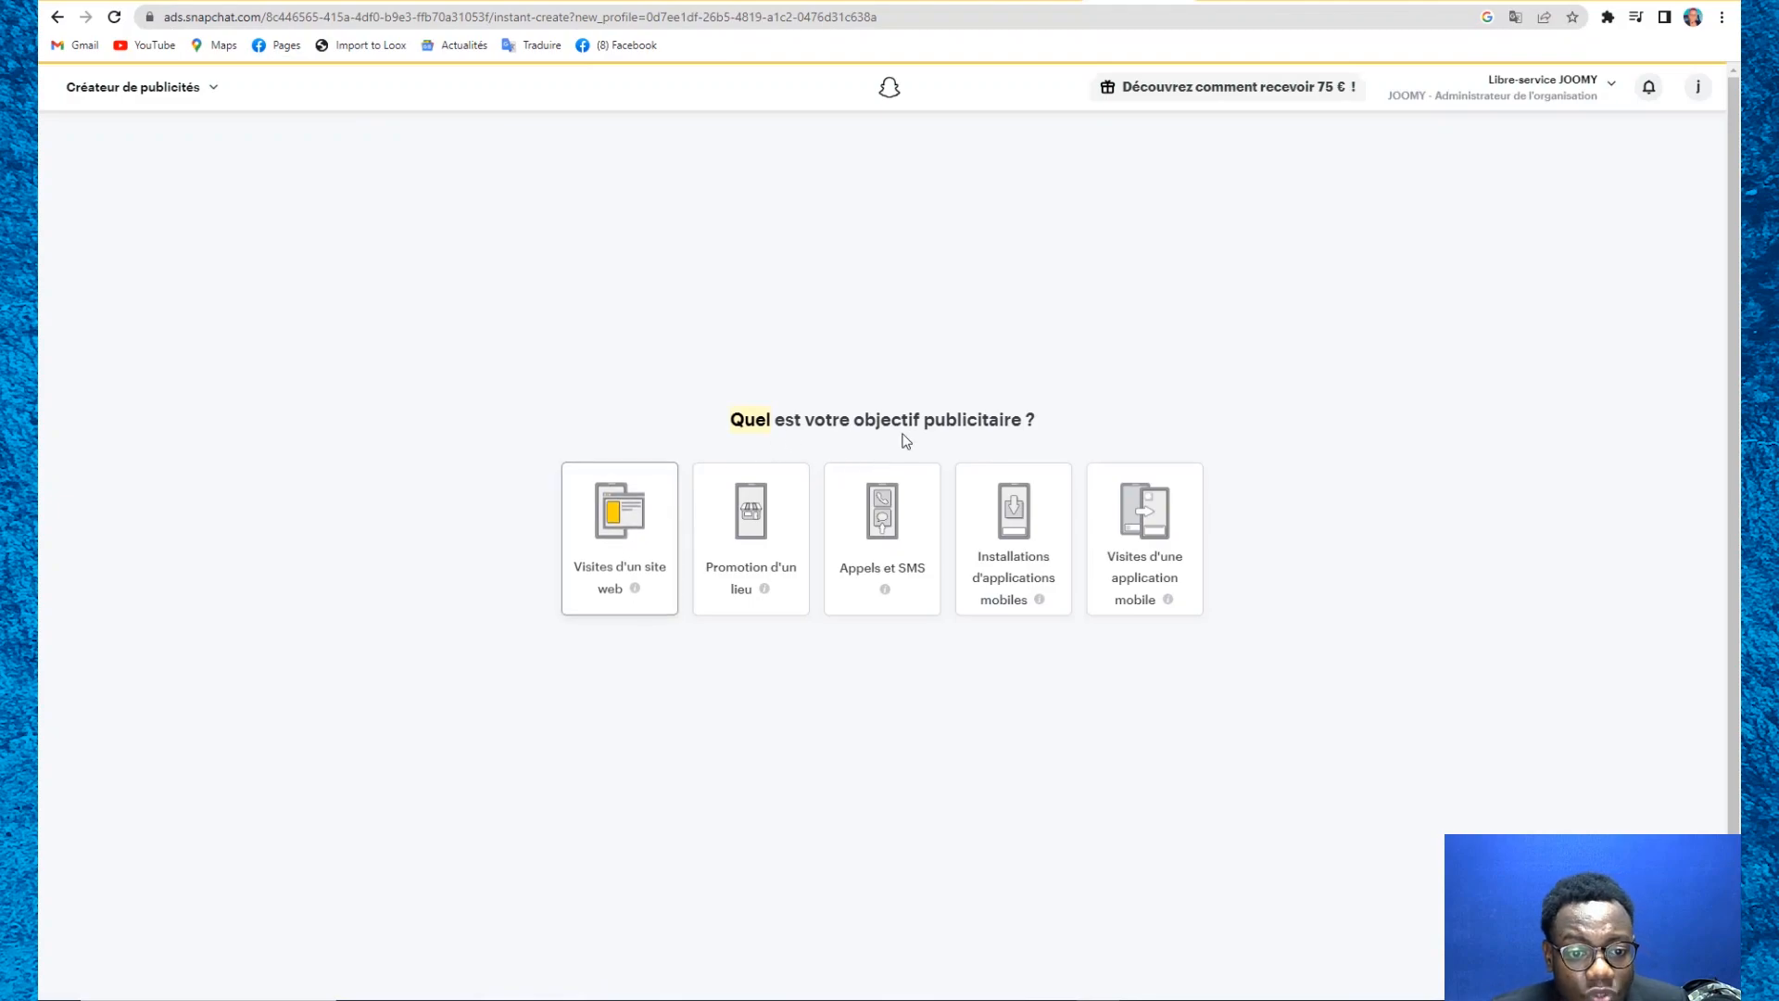
left_click(609, 552)
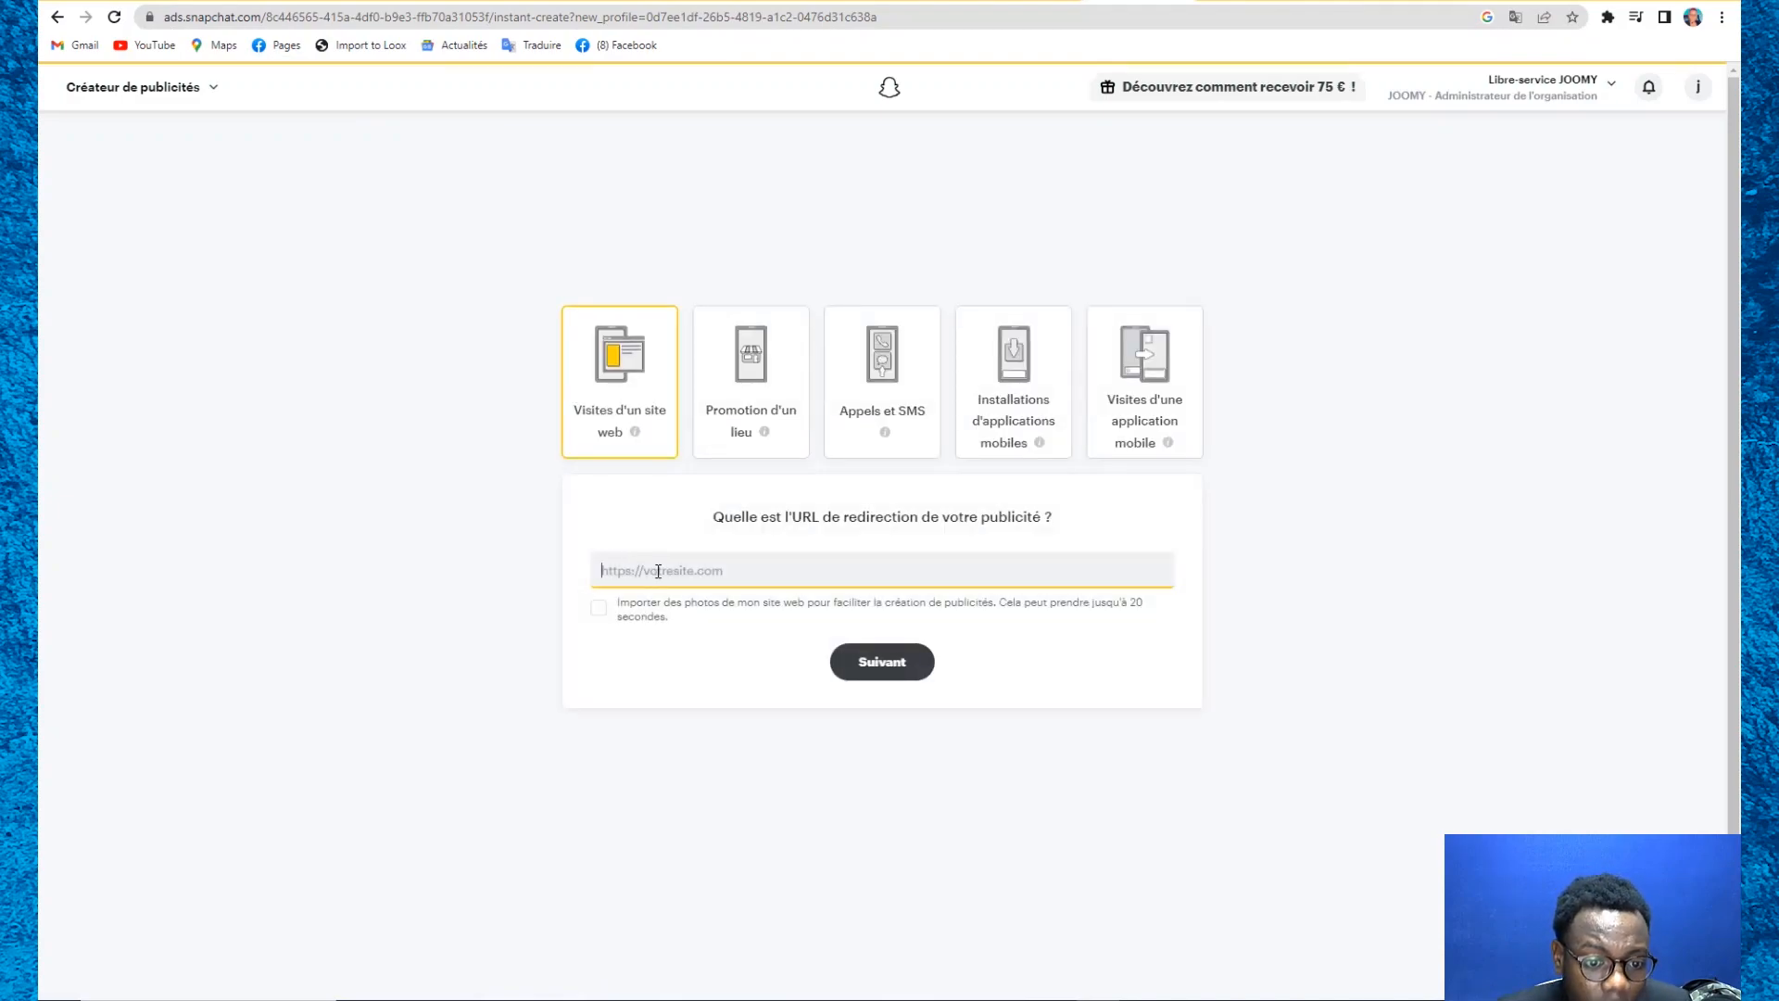
left_click(1008, 399)
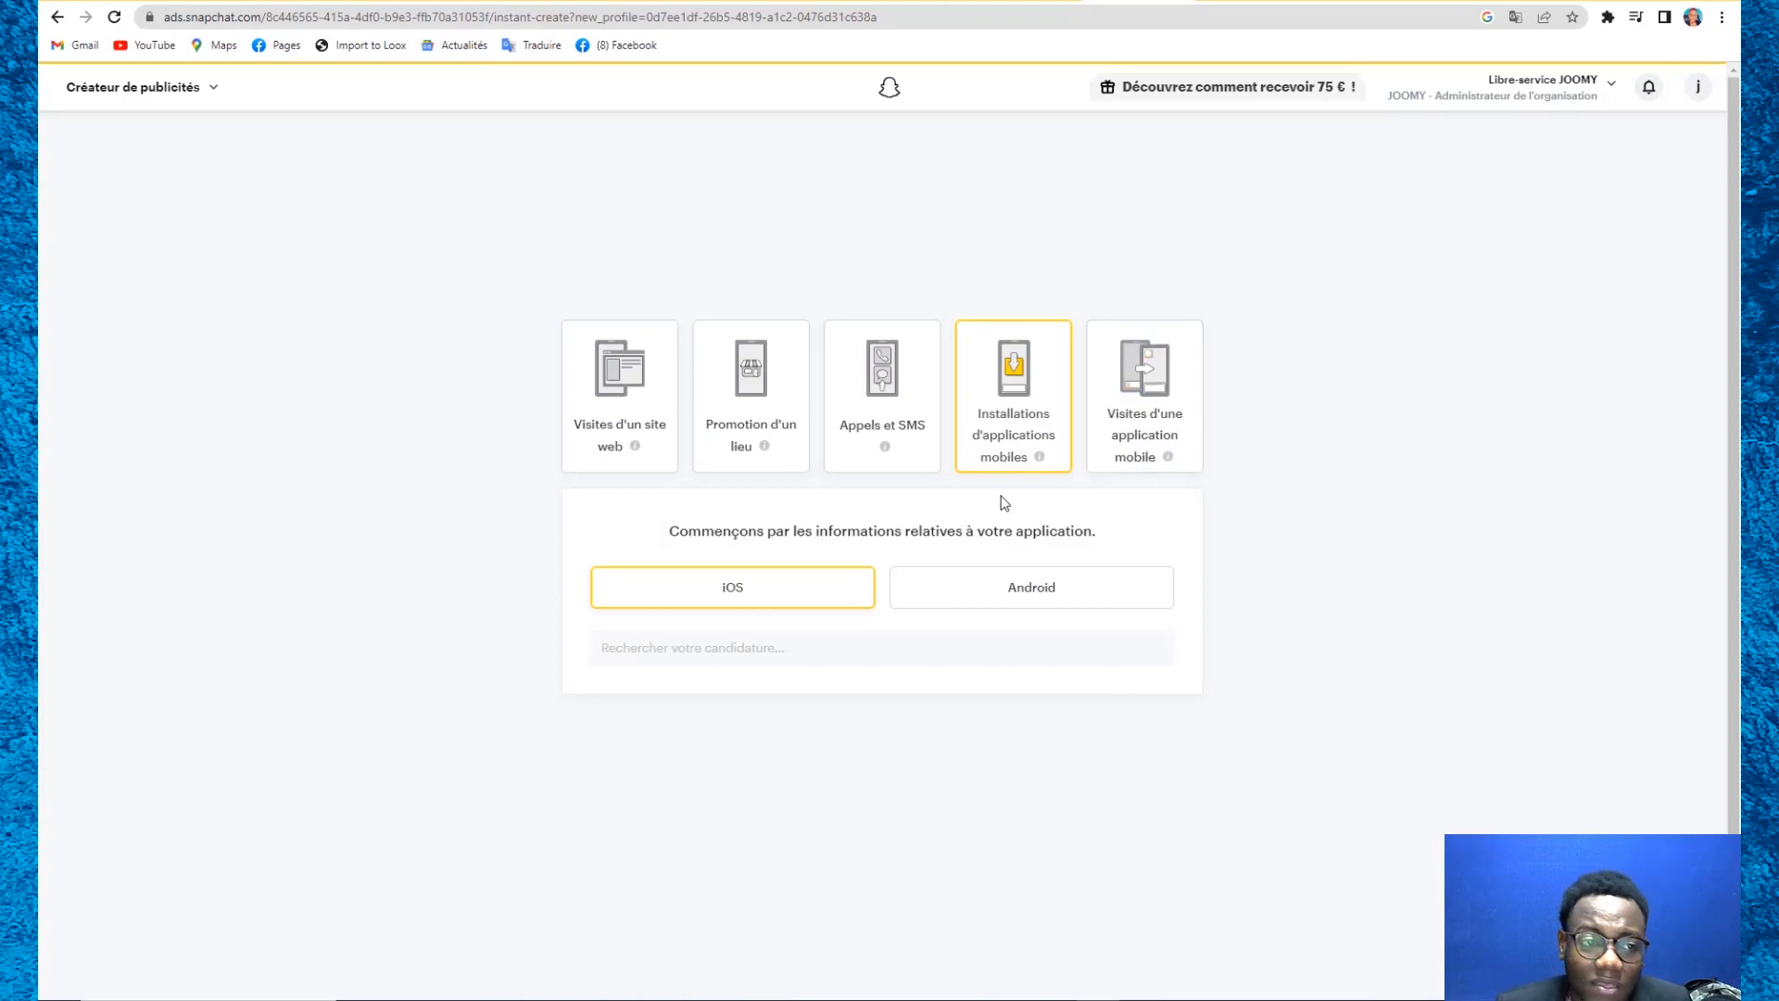
Step: Go back from the ad objective selection to the profile details page of the account setup
left_click(57, 19)
left_click(60, 20)
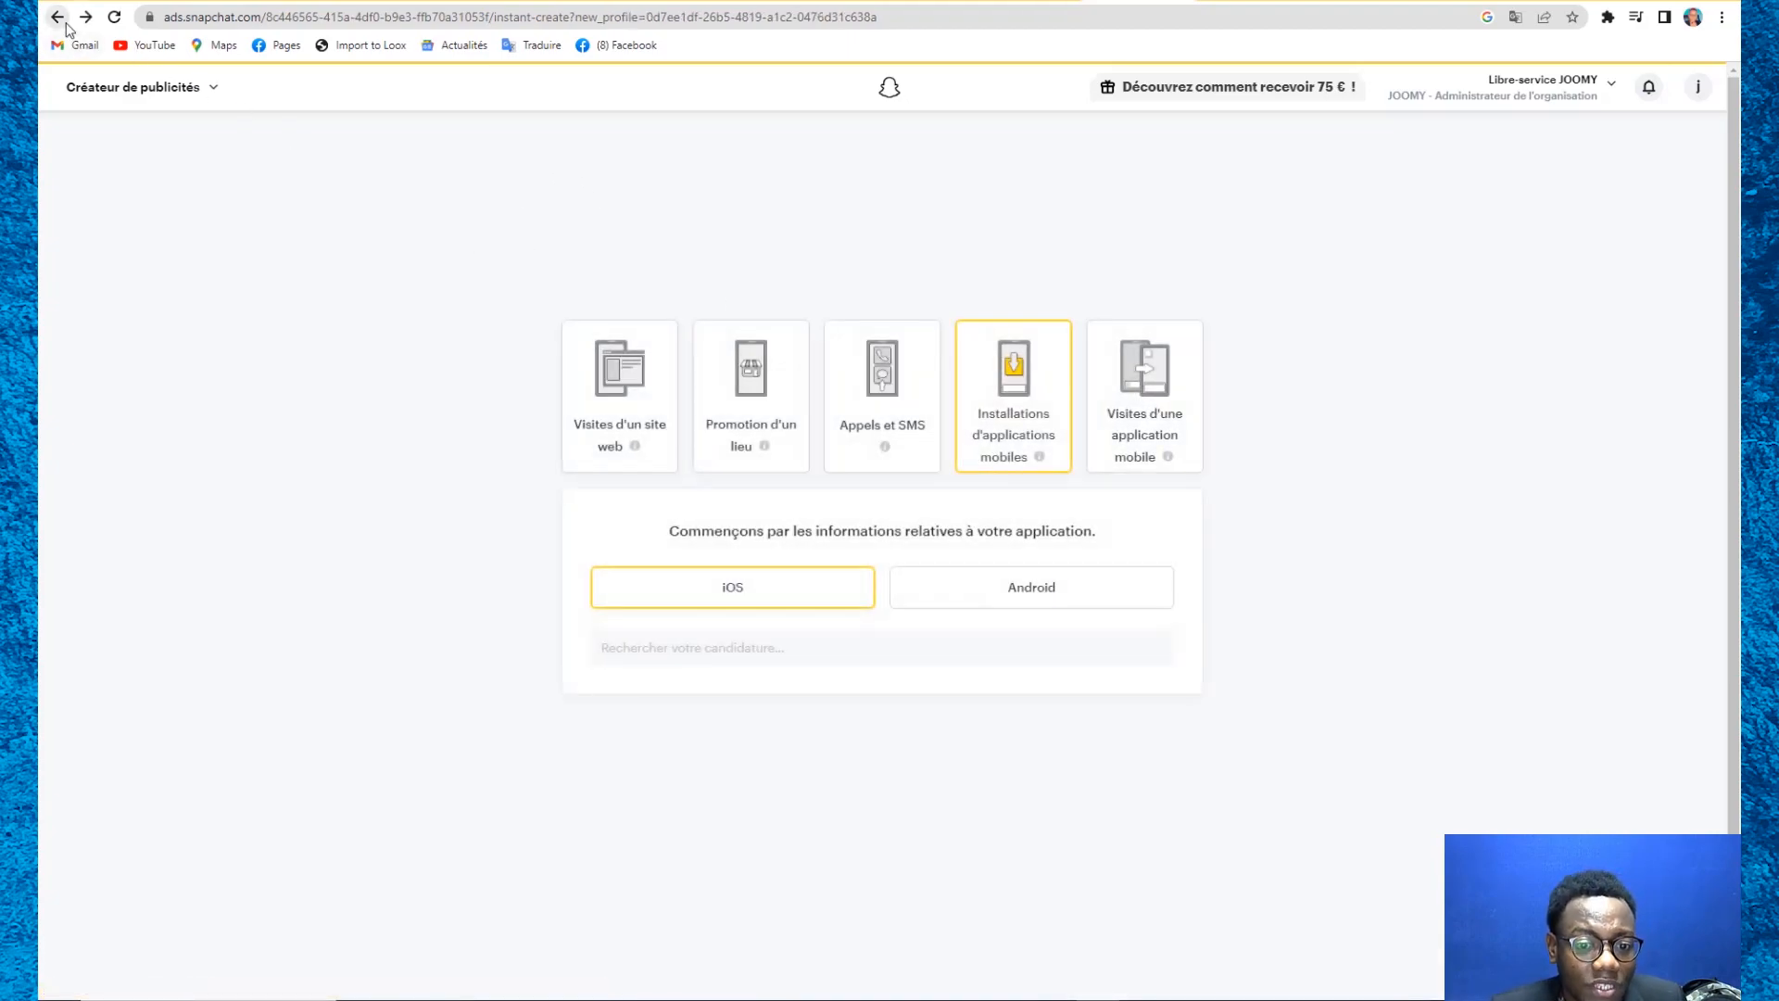
left_click(64, 24)
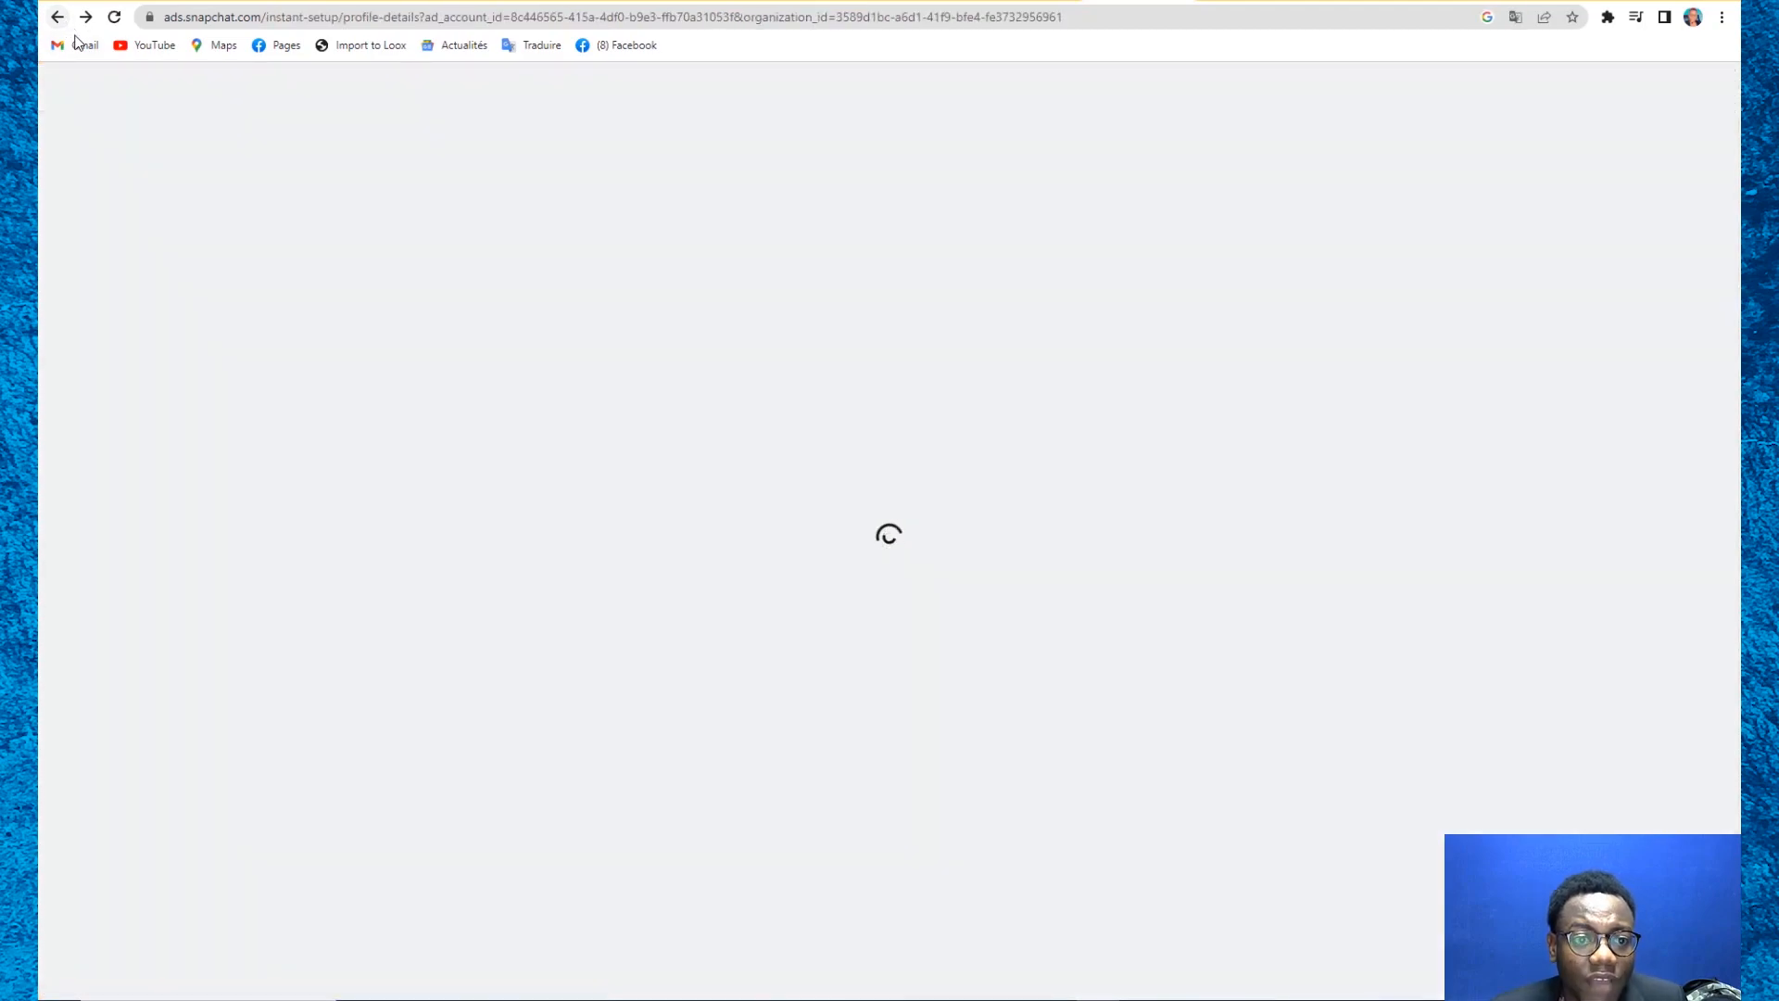